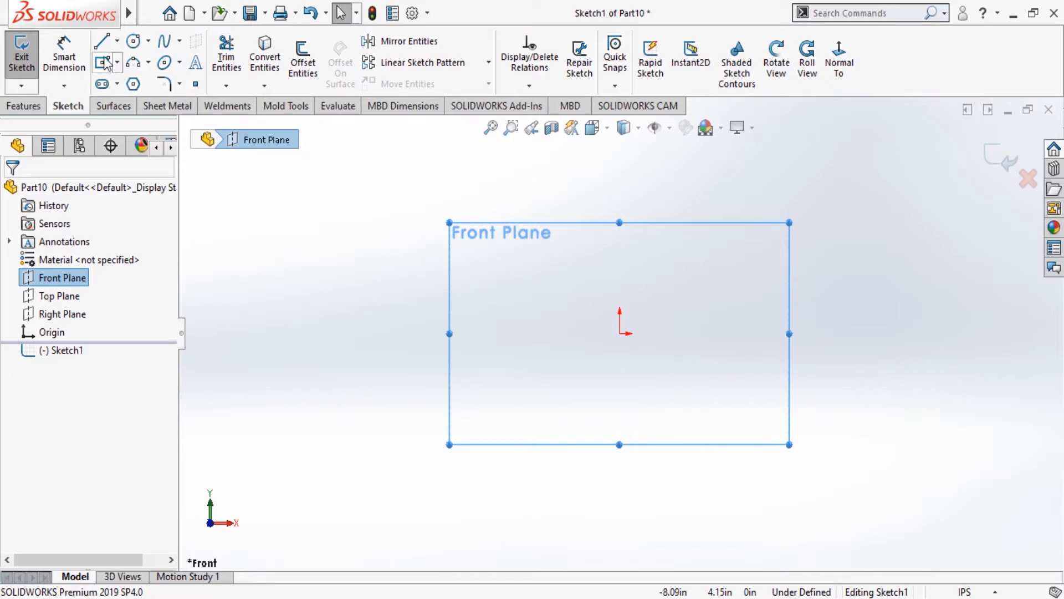
Sketch two concentric circles centred on the origin, about 158 mm and 117 mm in diameter.
{"action": "left_click", "coordinate": [136, 42]}
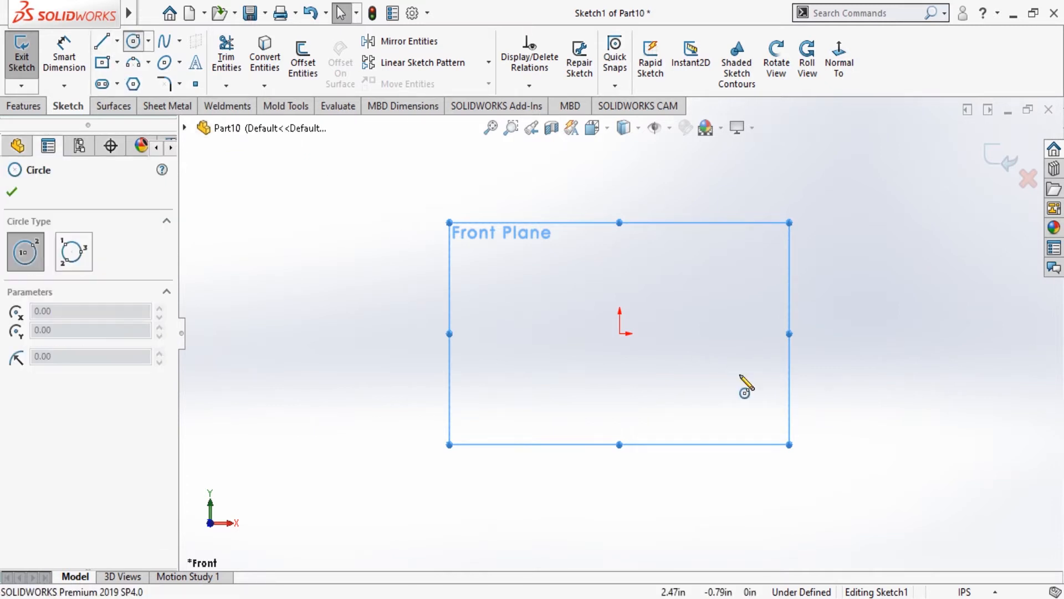
{"action": "left_click", "coordinate": [620, 333]}
{"action": "left_click", "coordinate": [720, 445]}
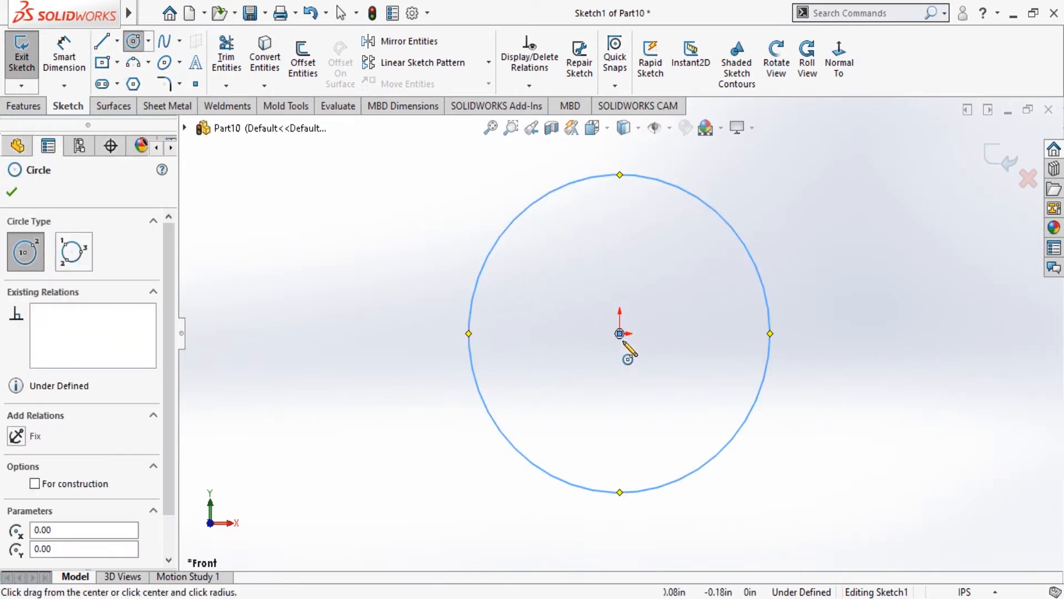
{"action": "left_click", "coordinate": [620, 333]}
{"action": "left_click", "coordinate": [696, 438]}
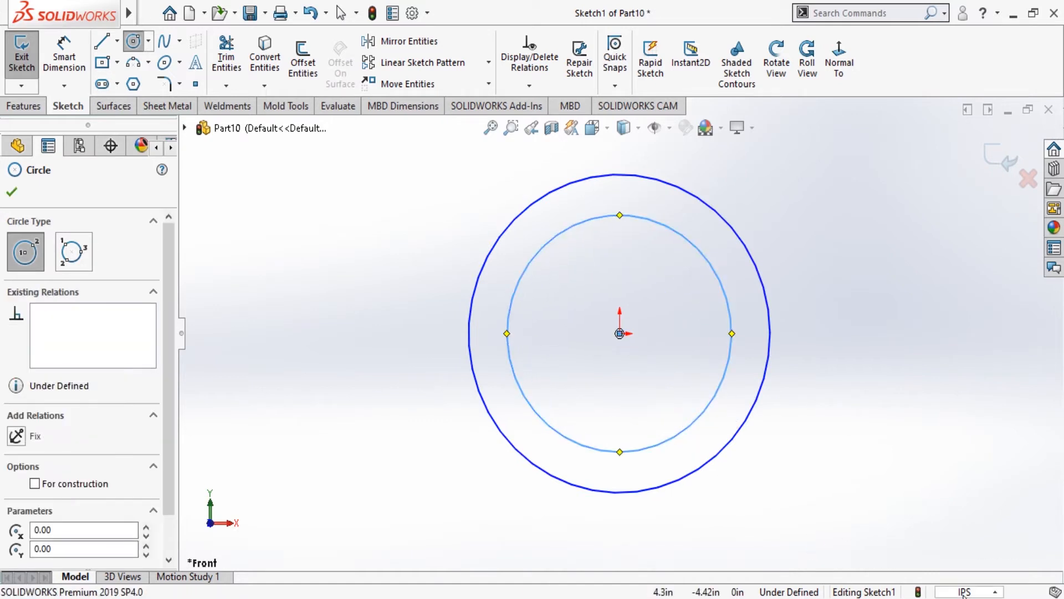
Switch the document units to MMGS, rebuild the part and reopen the two-circle sketch for editing.
{"action": "key", "text": "ctrl+b"}
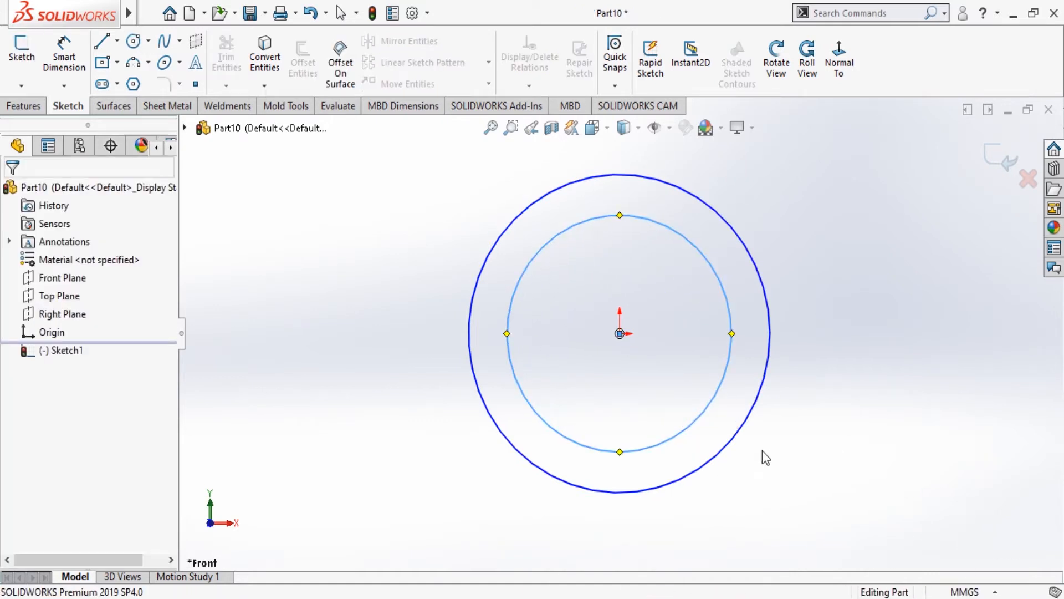
{"action": "left_click", "coordinate": [728, 440]}
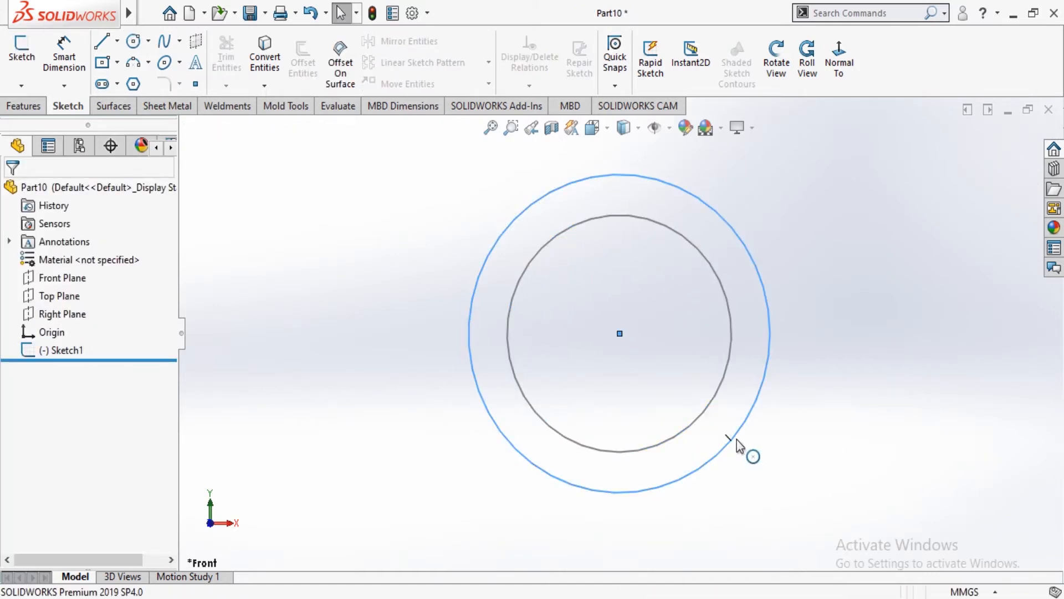
{"action": "left_click", "coordinate": [523, 495]}
{"action": "double_click", "coordinate": [569, 442]}
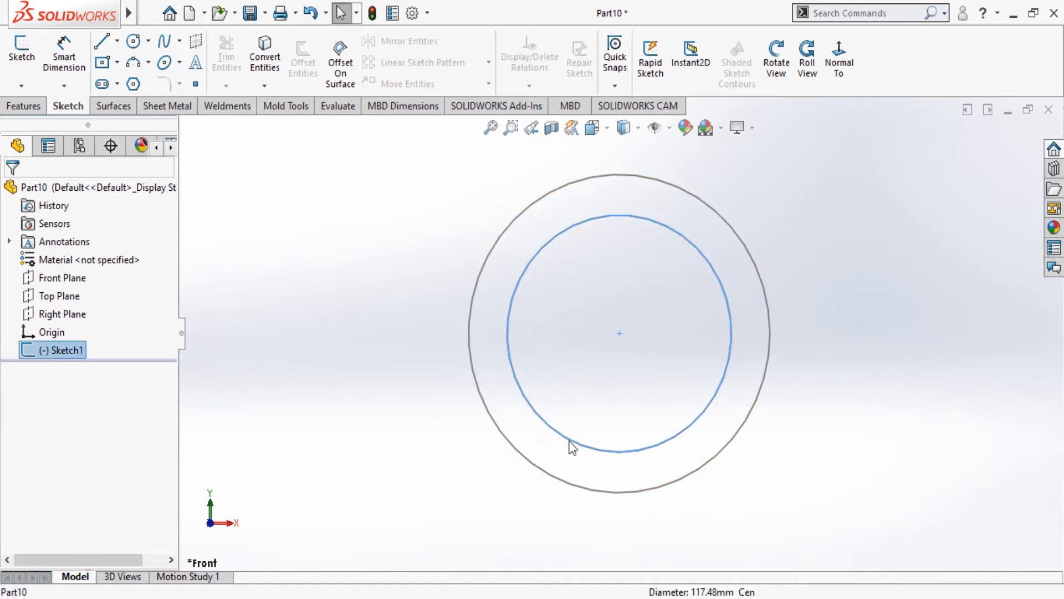
Dimension the outer circle's diameter and set it to 100 mm.
{"action": "left_click", "coordinate": [86, 61]}
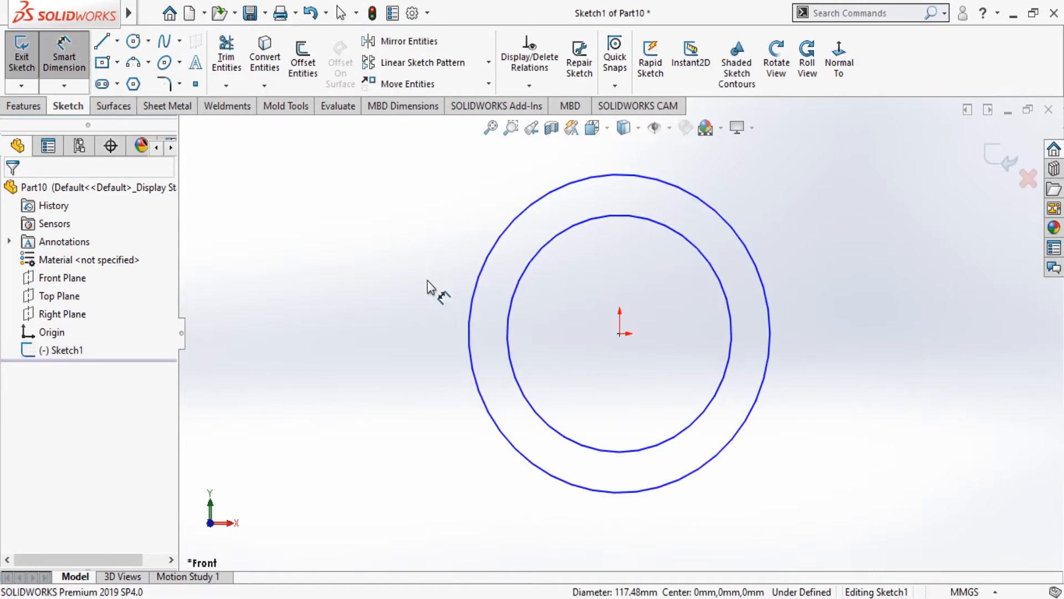
{"action": "left_click", "coordinate": [467, 311]}
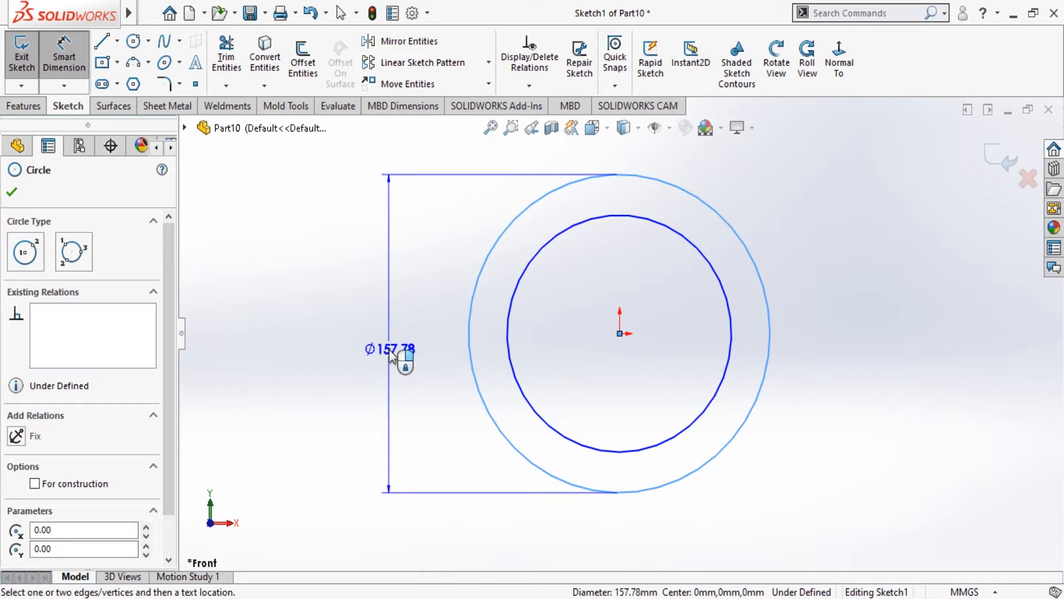
{"action": "left_click", "coordinate": [381, 350]}
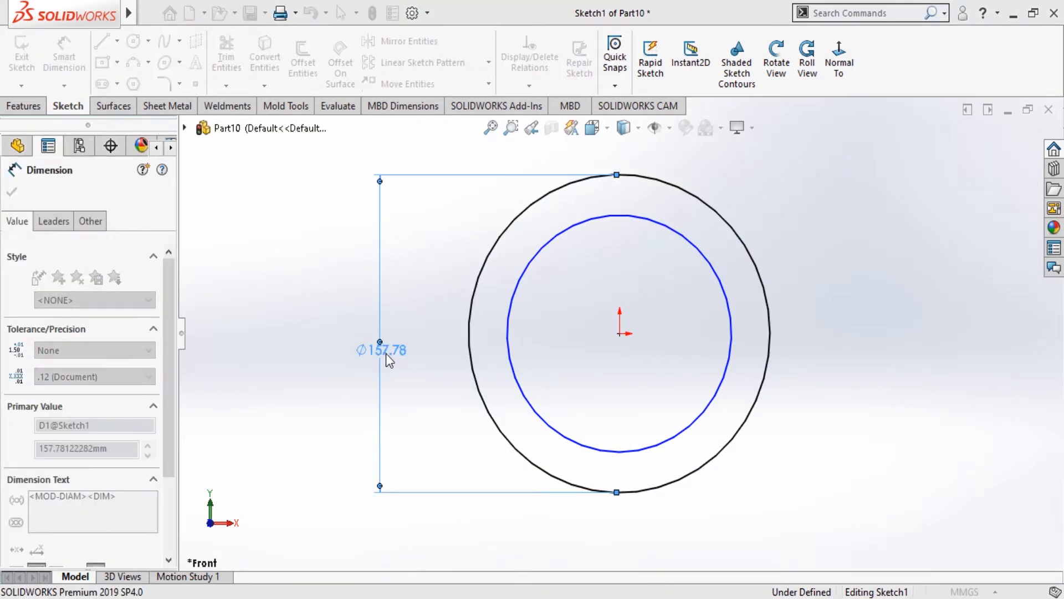
{"action": "type", "text": "100"}
{"action": "key", "text": "Return"}
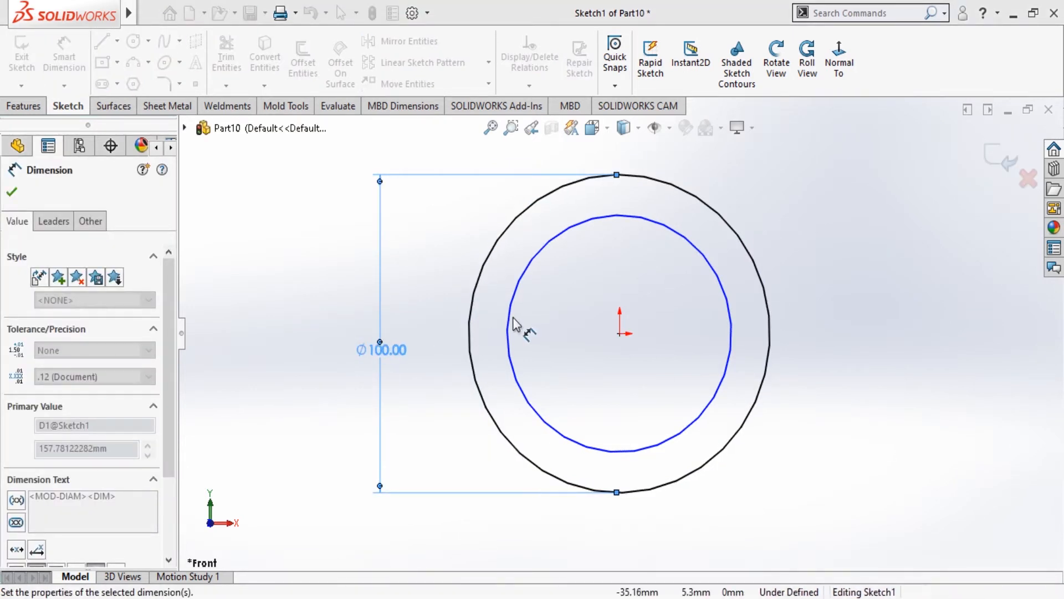
Dimension the inner circle's diameter, set it to 40 mm and finish dimensioning.
{"action": "left_click", "coordinate": [510, 330]}
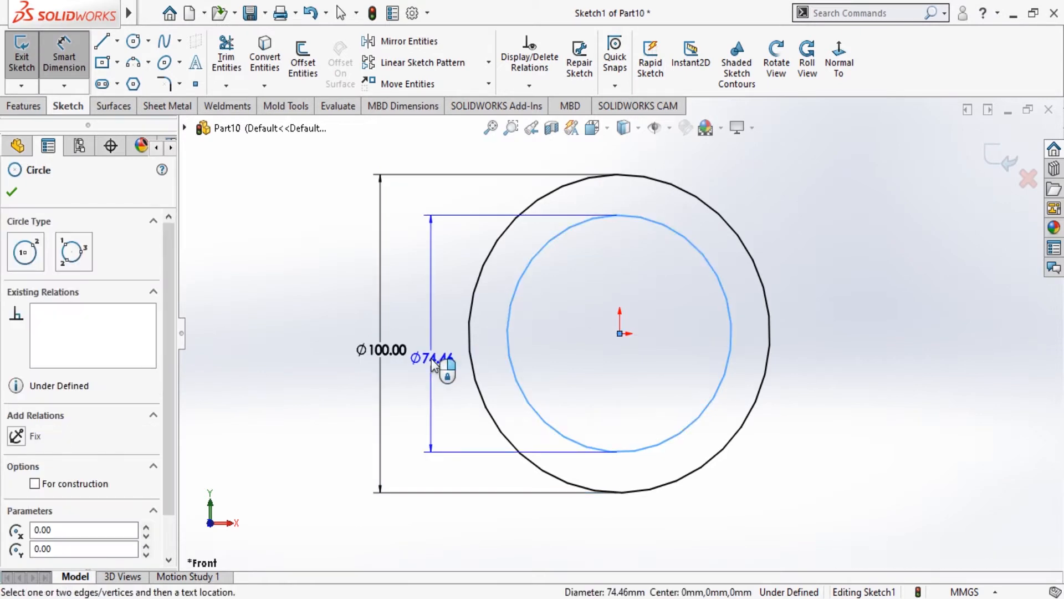
{"action": "left_click", "coordinate": [438, 361]}
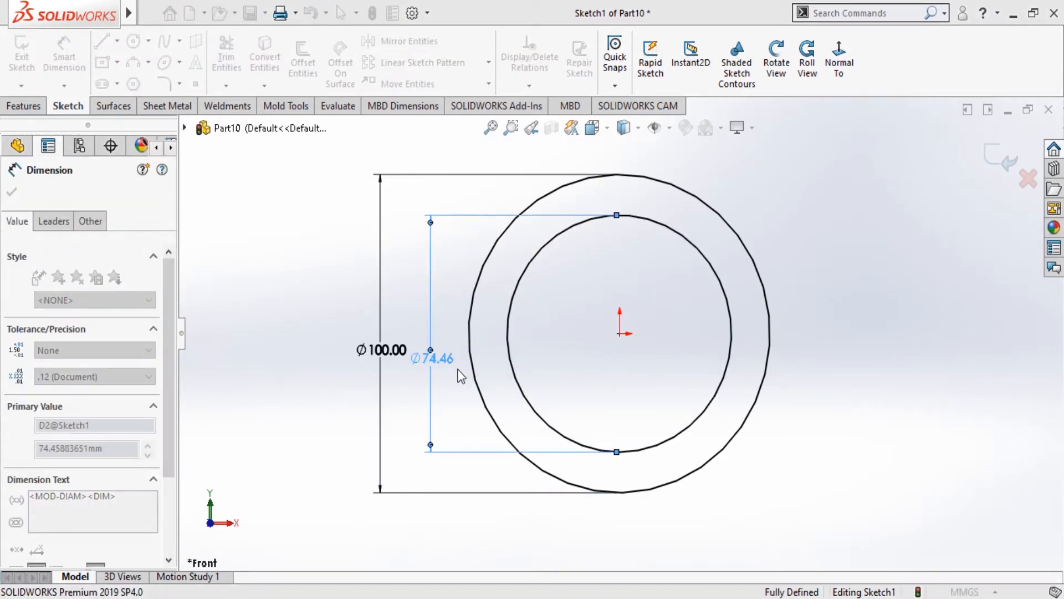
{"action": "type", "text": "40"}
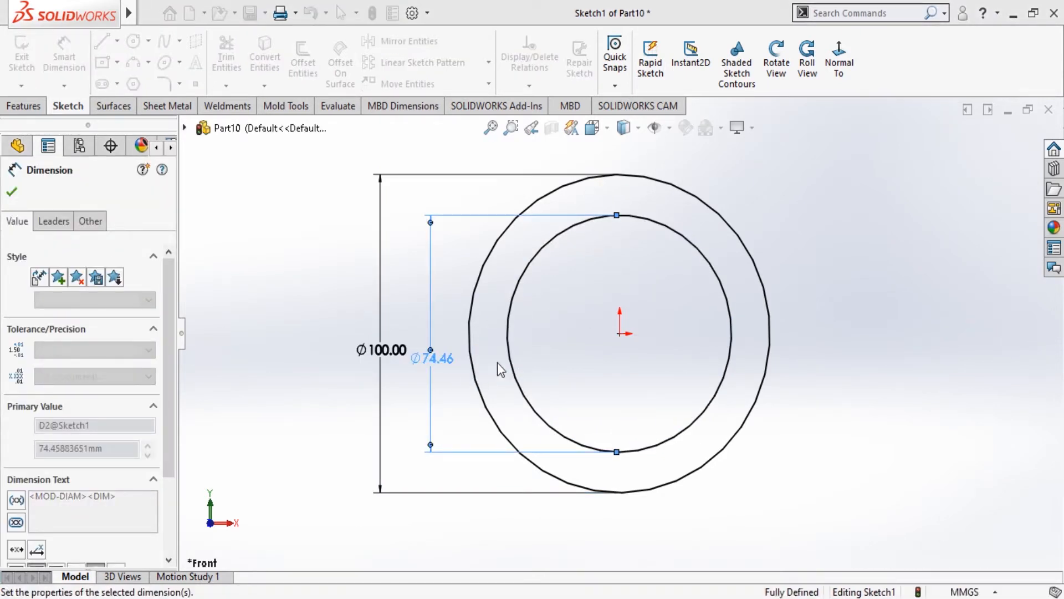
{"action": "key", "text": "Return"}
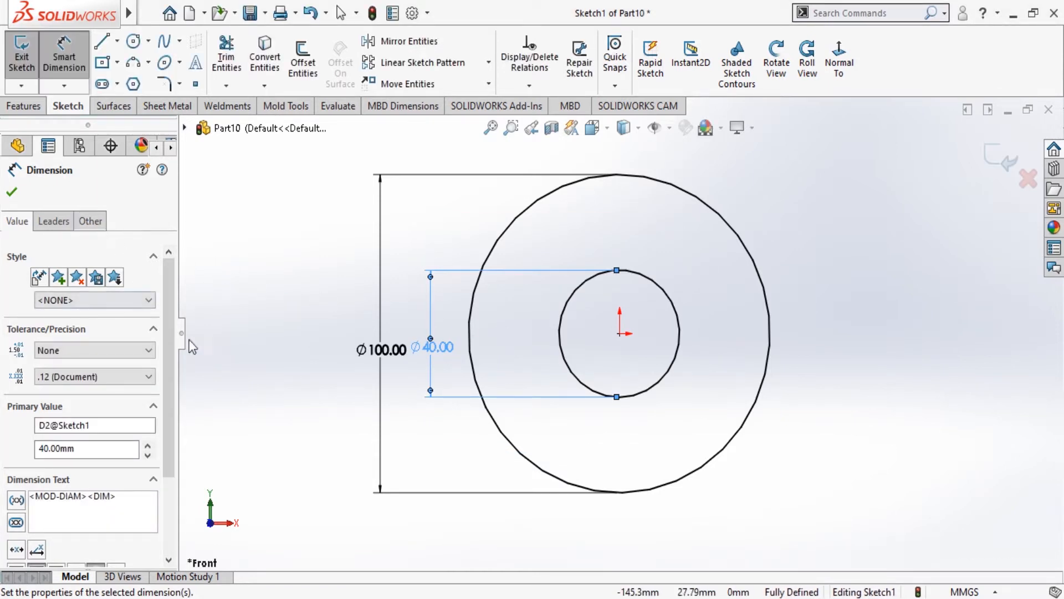
{"action": "left_click", "coordinate": [14, 192]}
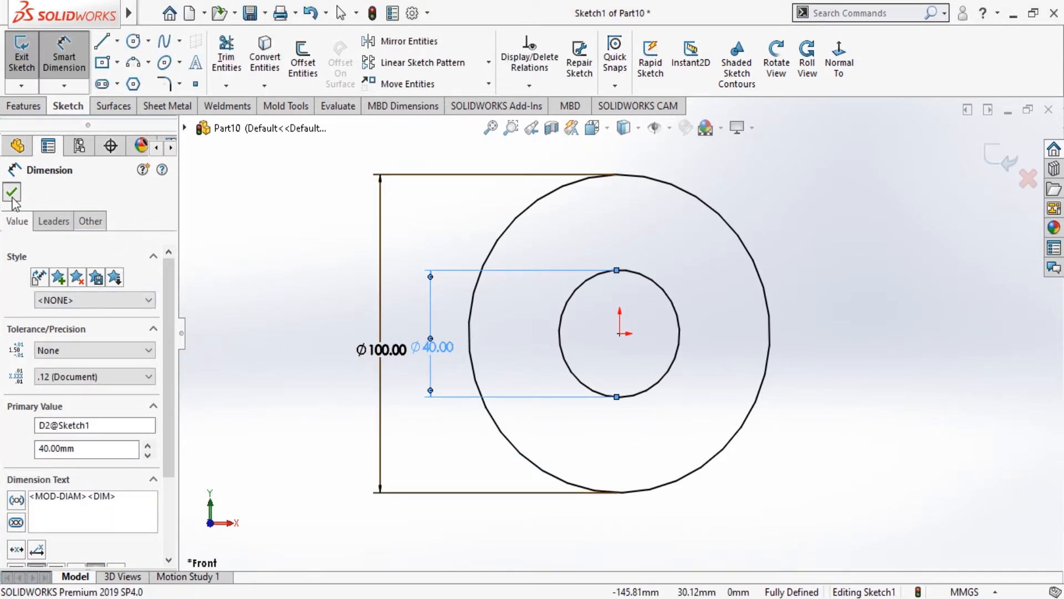
Extrude the ring profile as a boss with a blind depth of 70 mm.
{"action": "left_click", "coordinate": [41, 108]}
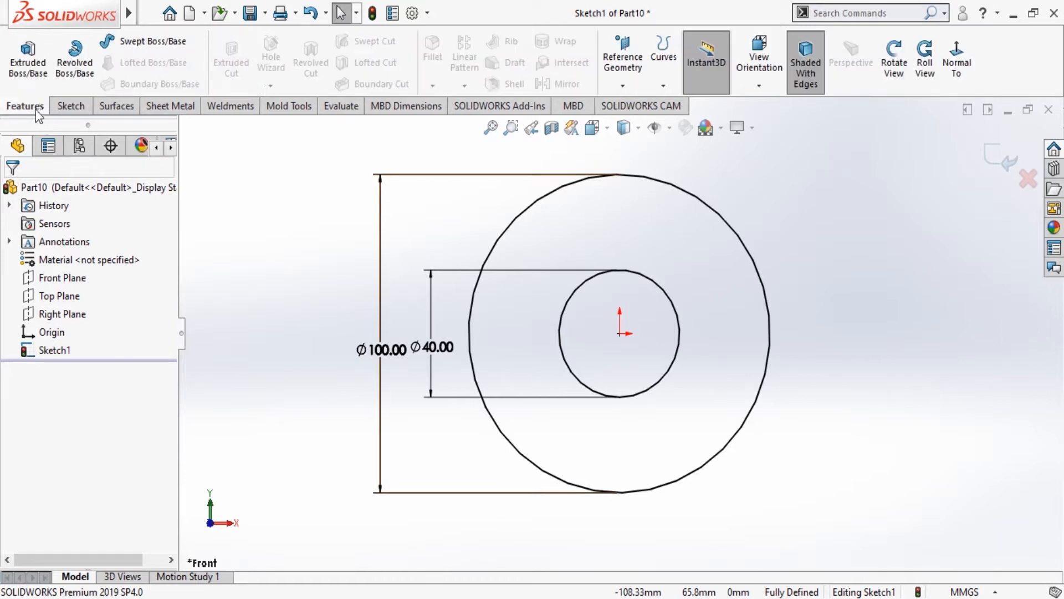
{"action": "left_click", "coordinate": [27, 55]}
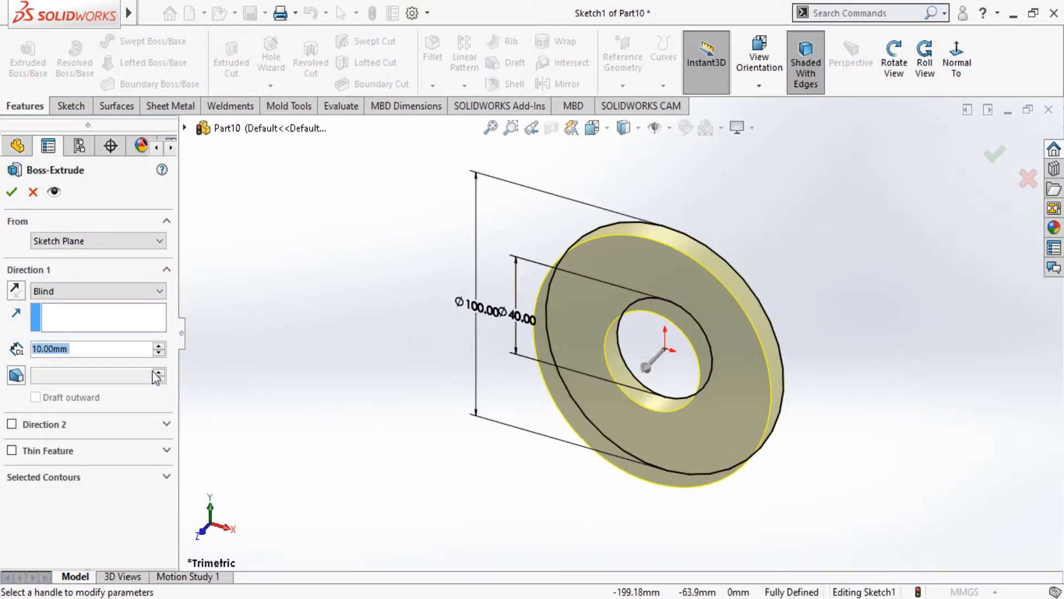
{"action": "left_click", "coordinate": [97, 349]}
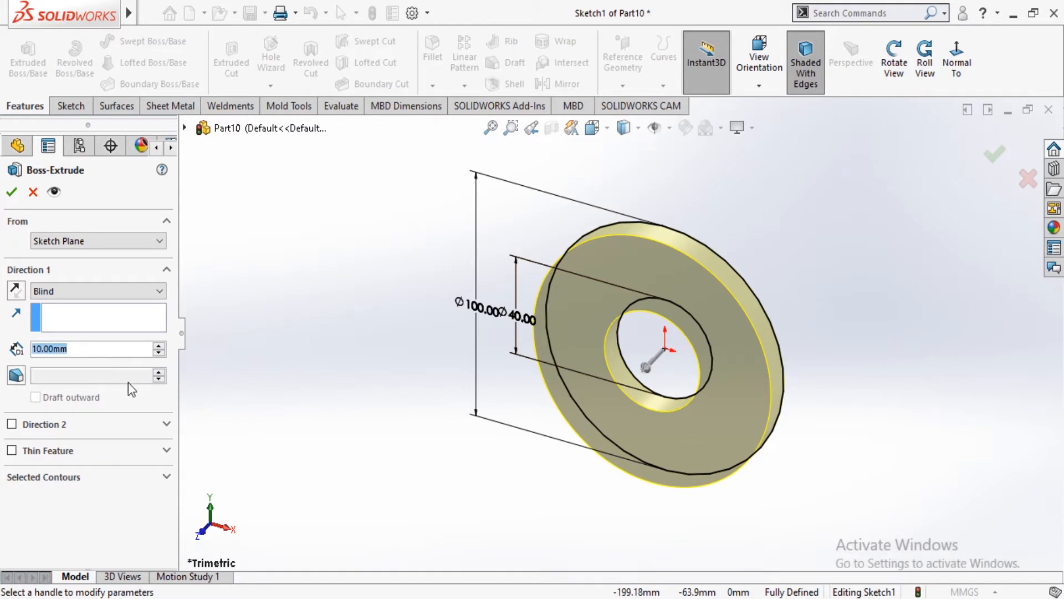
{"action": "type", "text": "70"}
{"action": "key", "text": "Return"}
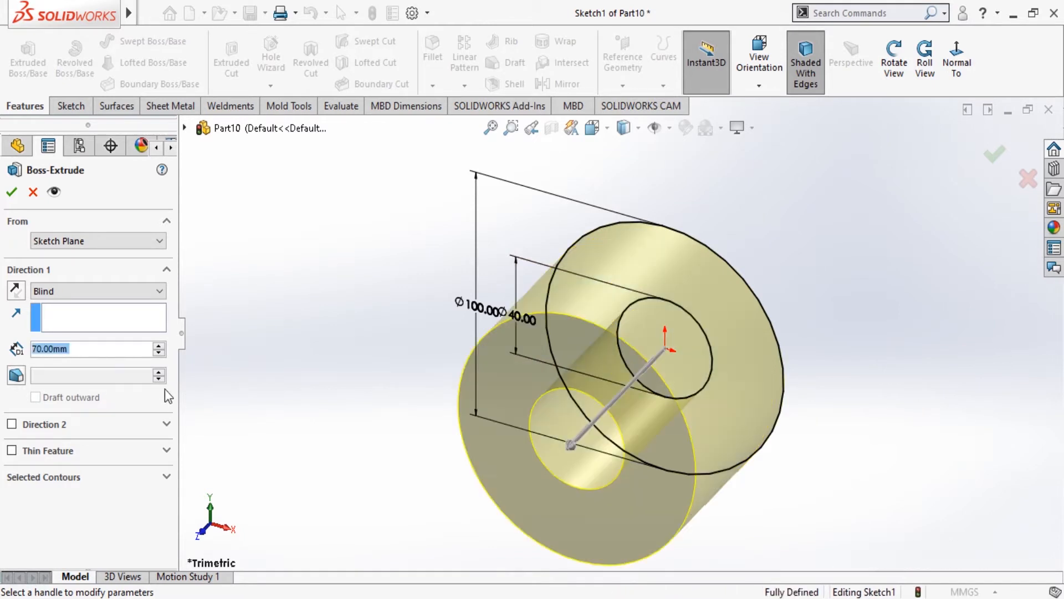
{"action": "left_click", "coordinate": [11, 193]}
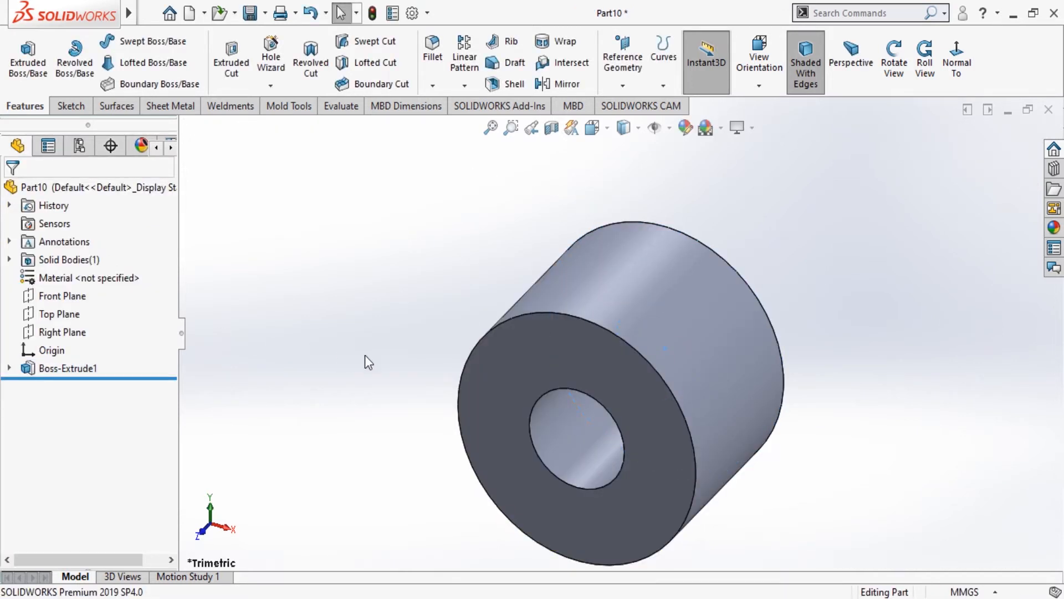
Start a sketch on the cylinder's front ring face and draw a circle about 78 mm in diameter, centred on the origin.
{"action": "left_click", "coordinate": [561, 368]}
{"action": "left_click", "coordinate": [640, 313]}
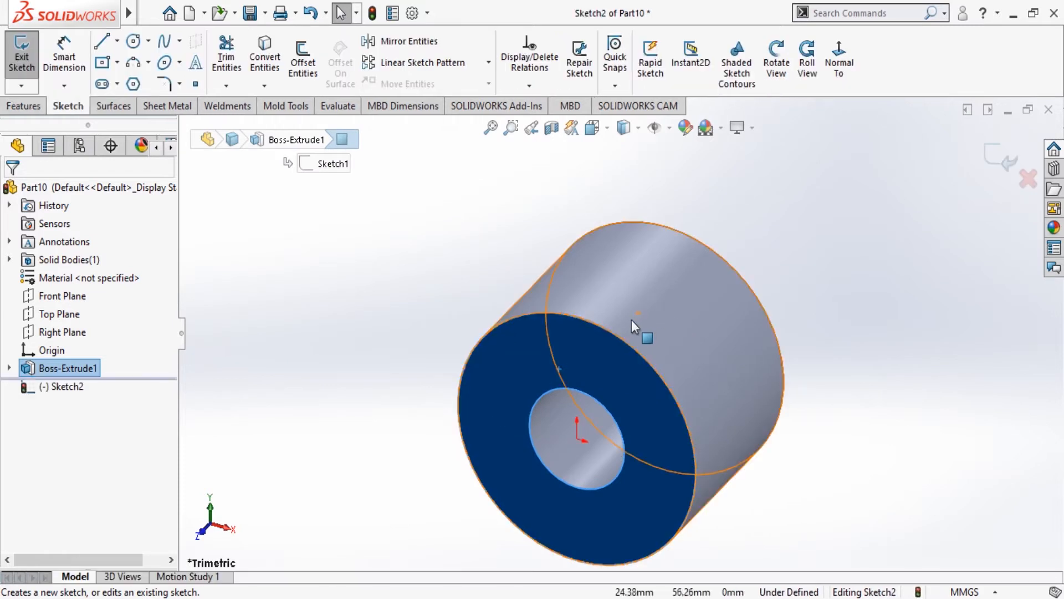
{"action": "left_click", "coordinate": [137, 46]}
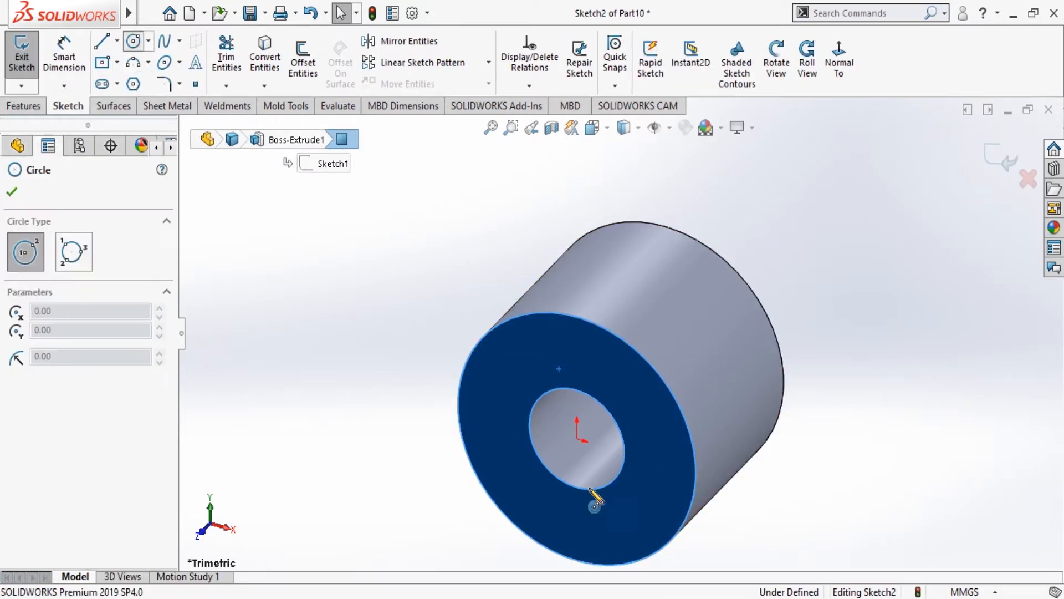
{"action": "left_click", "coordinate": [578, 439]}
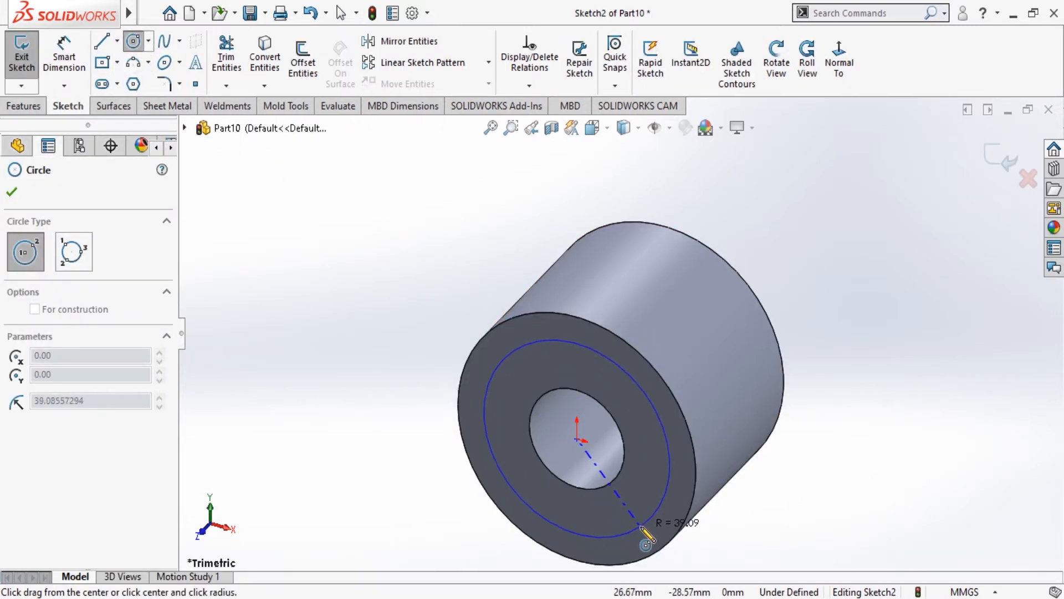
{"action": "left_click", "coordinate": [648, 505]}
{"action": "left_click", "coordinate": [12, 192]}
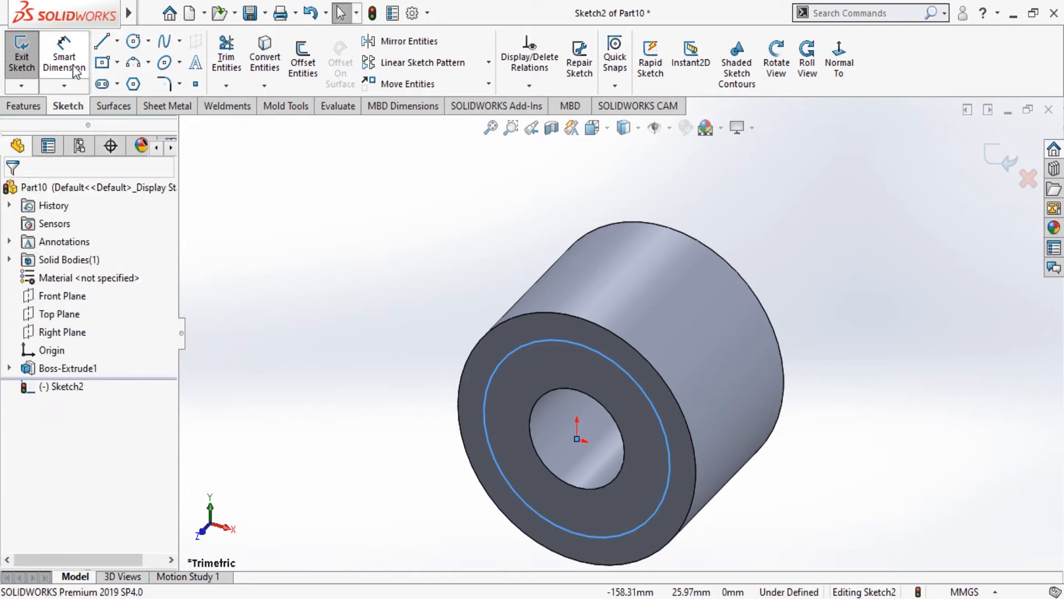
Set the new circle's diameter to 70 mm and convert the bore's front edge into a sketch circle.
{"action": "left_click", "coordinate": [64, 55]}
{"action": "left_click", "coordinate": [526, 354]}
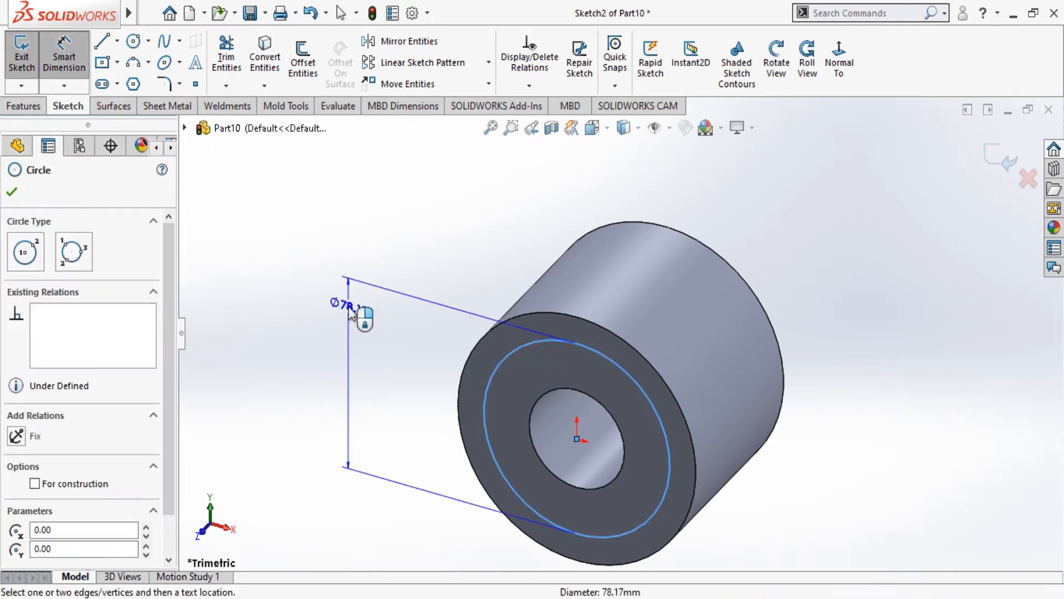
{"action": "left_click", "coordinate": [363, 316]}
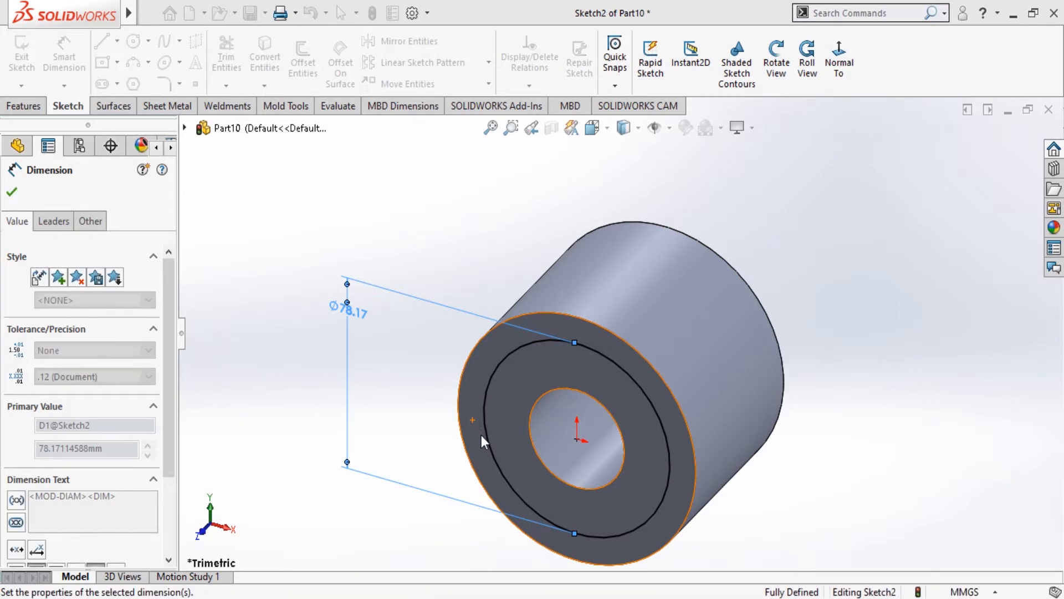
{"action": "left_click", "coordinate": [11, 192]}
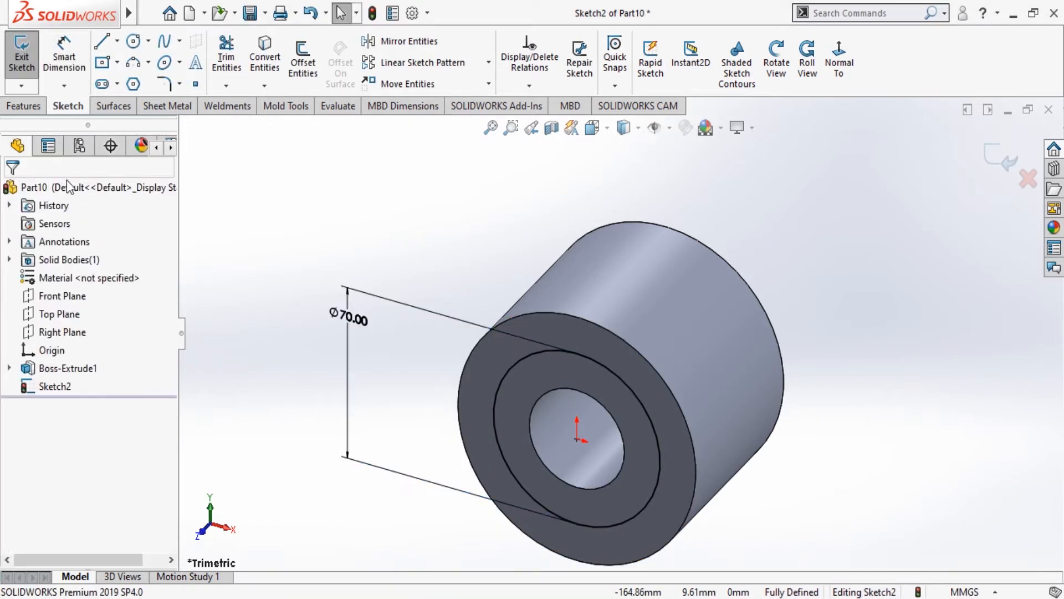
{"action": "left_click", "coordinate": [548, 392]}
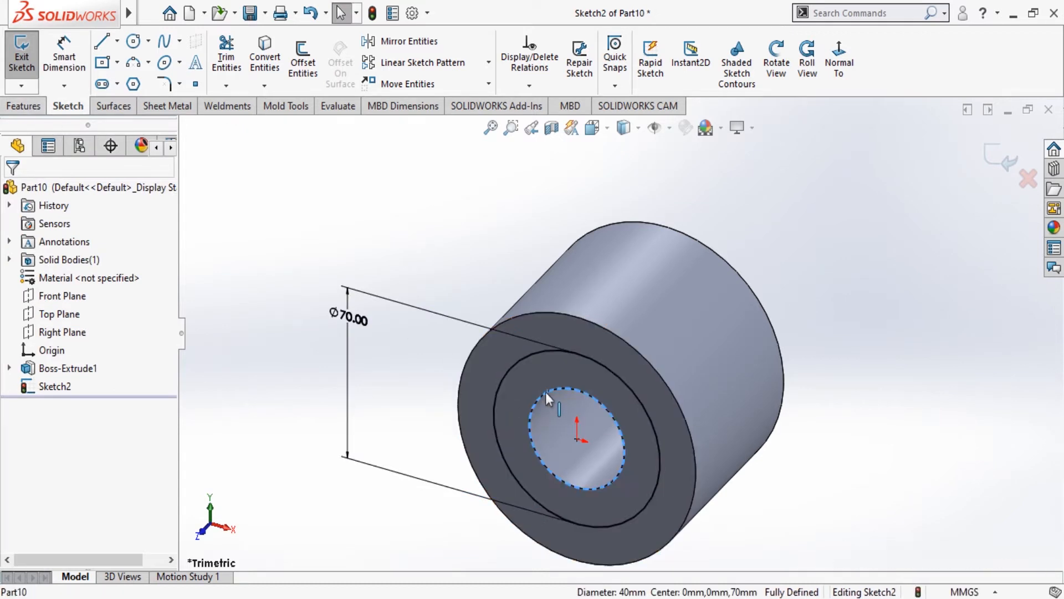
{"action": "left_click", "coordinate": [263, 59]}
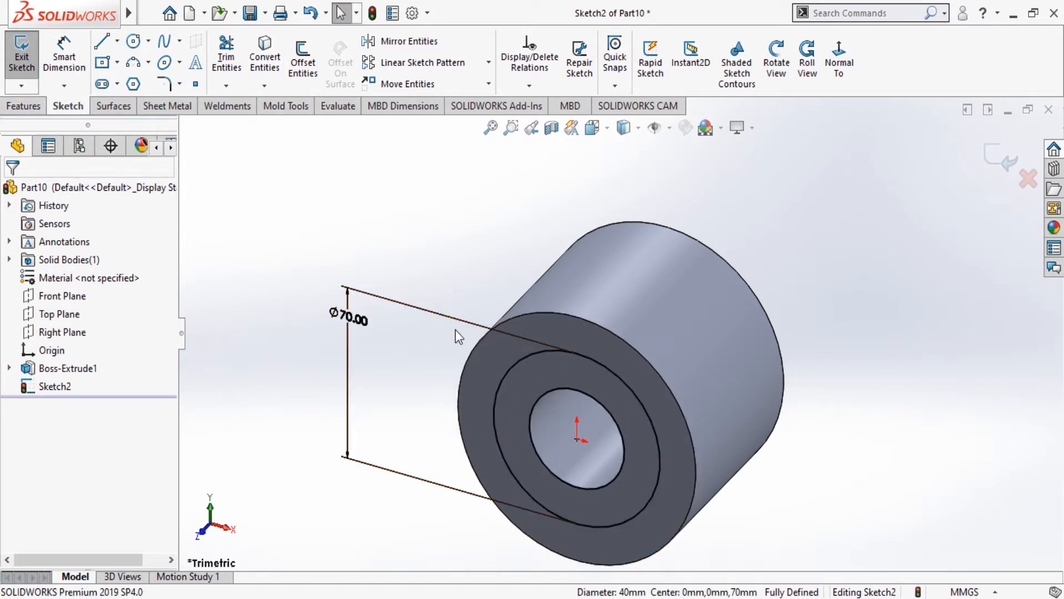
Make an extruded cut of the area between the two sketched circles with a blind depth of 25 mm.
{"action": "left_click", "coordinate": [23, 106]}
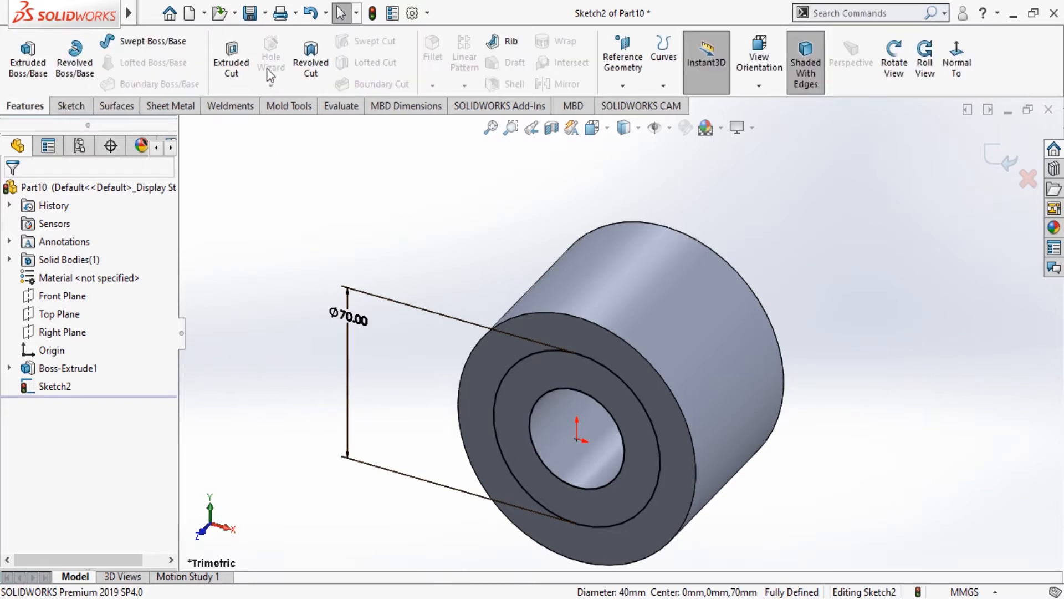
{"action": "left_click", "coordinate": [231, 61]}
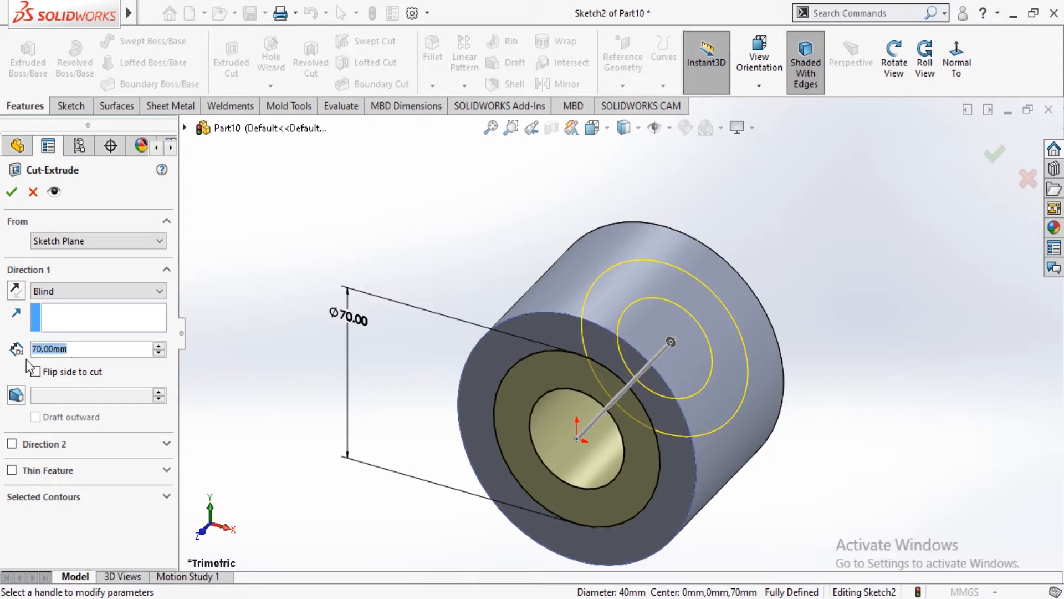
{"action": "type", "text": "30"}
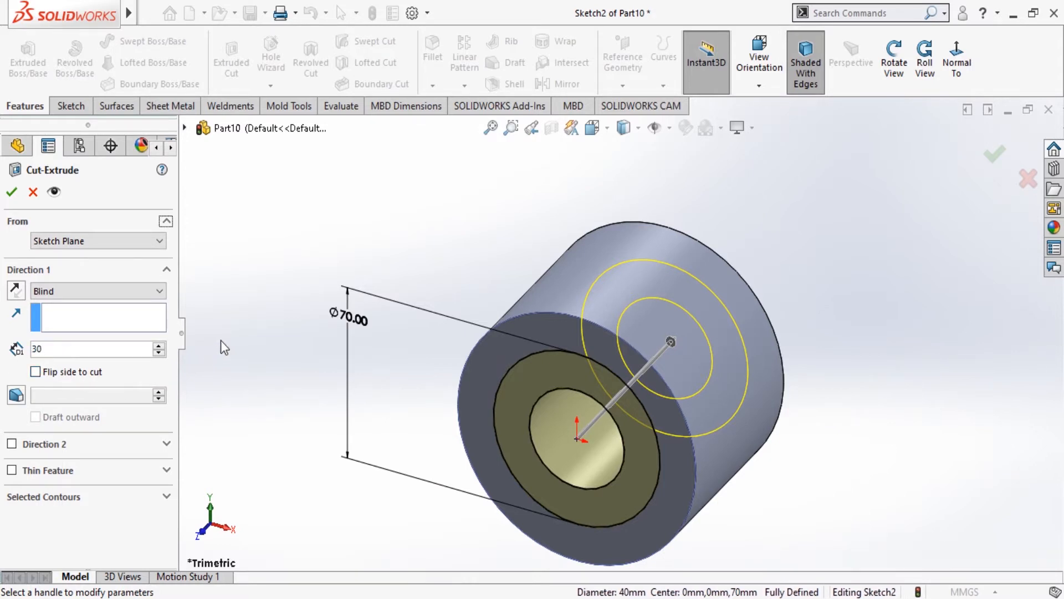
{"action": "key", "text": "Return"}
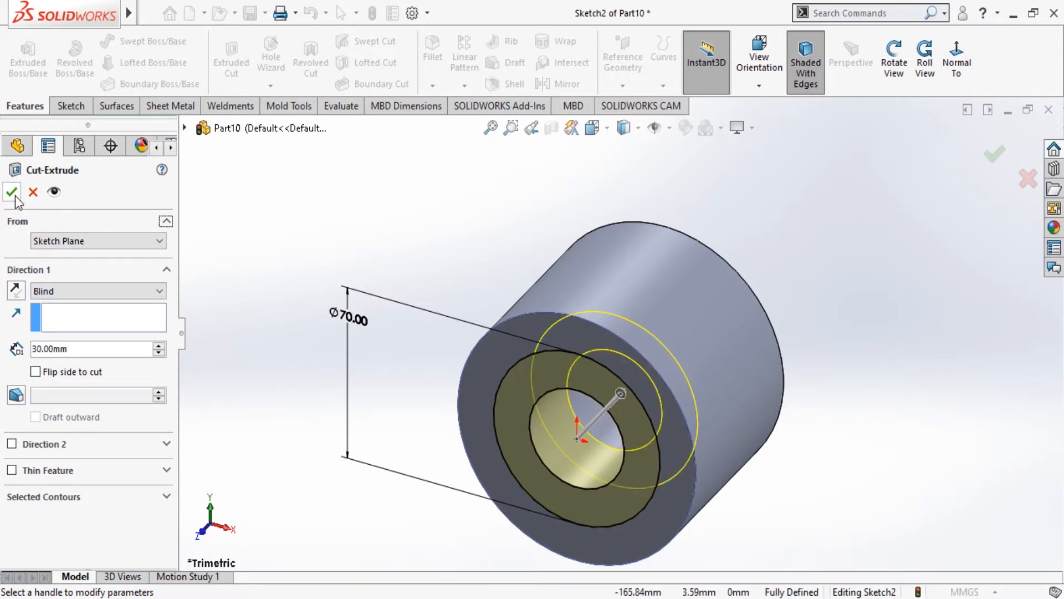
{"action": "left_click_drag", "start_coordinate": [99, 355], "coordinate": [10, 360]}
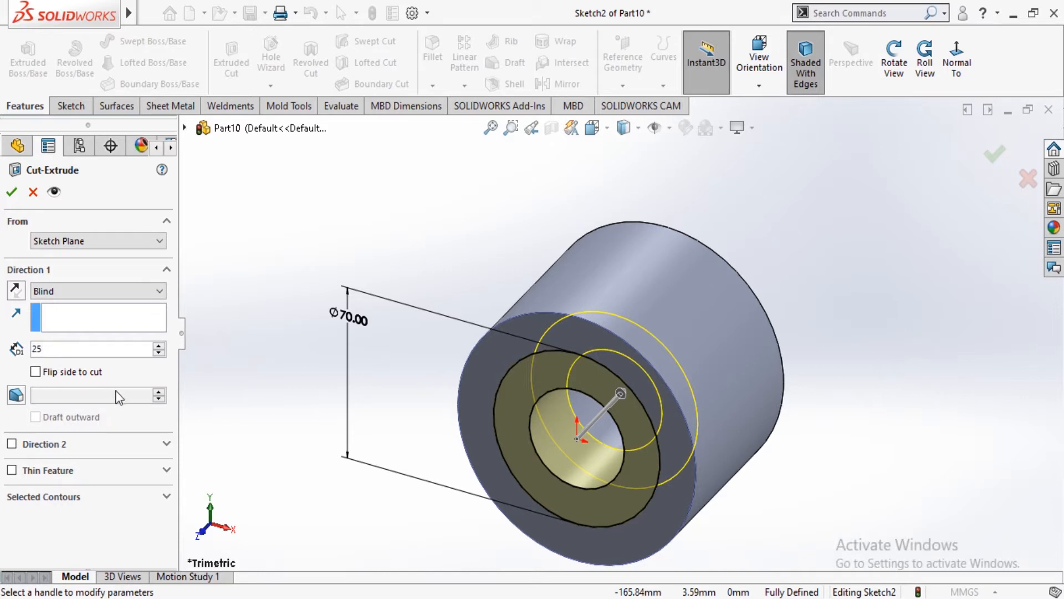
{"action": "left_click", "coordinate": [14, 193]}
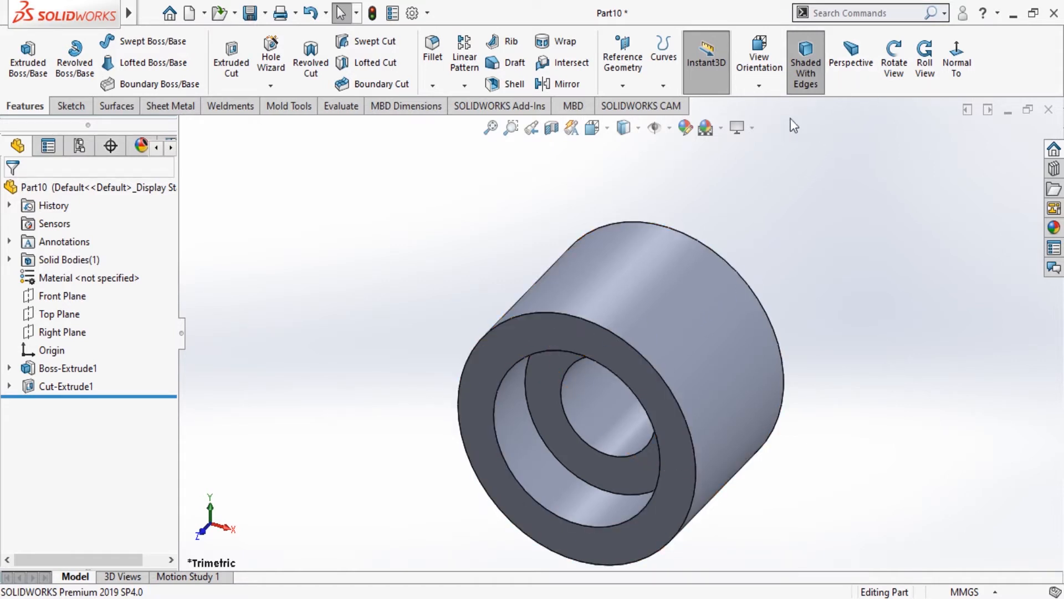
Create a reference plane midway between the cylinder's front ring face and its opposite end face.
{"action": "left_click", "coordinate": [621, 88]}
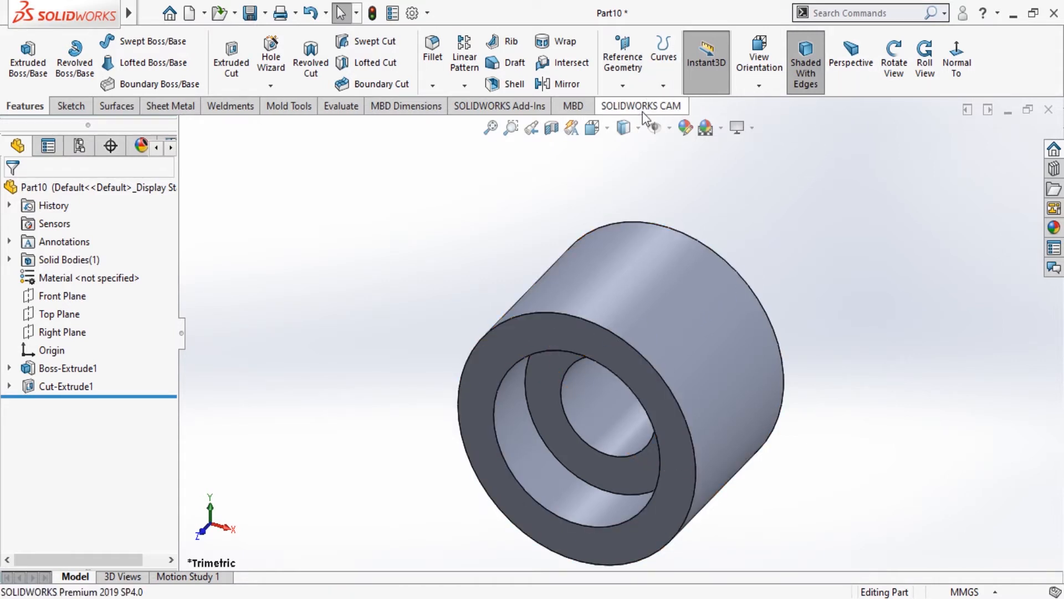
{"action": "left_click", "coordinate": [549, 332]}
{"action": "left_click", "coordinate": [894, 61]}
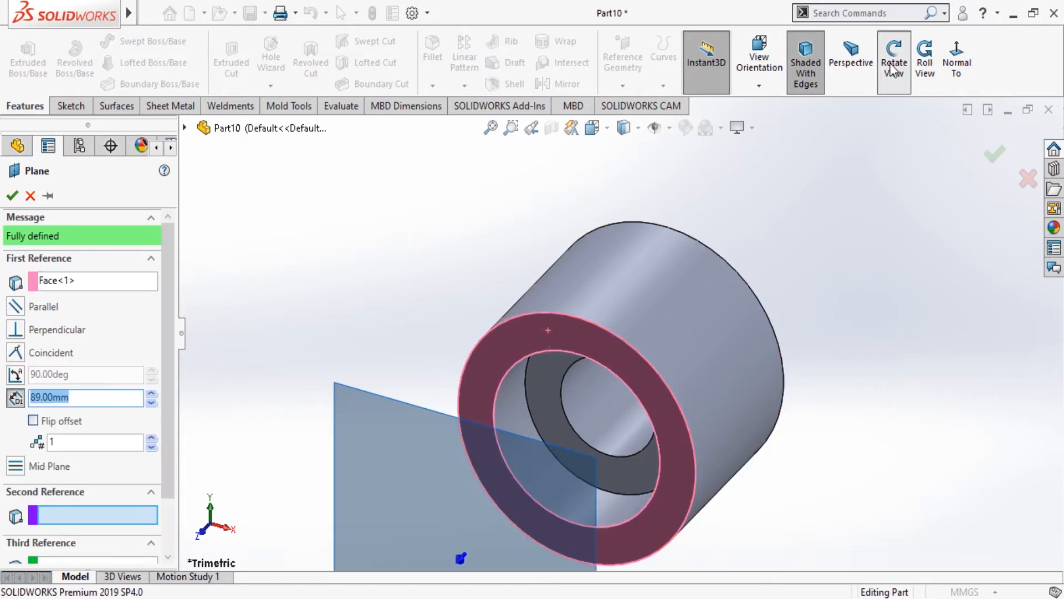
{"action": "left_click_drag", "start_coordinate": [856, 202], "coordinate": [766, 287]}
{"action": "key", "text": "Escape"}
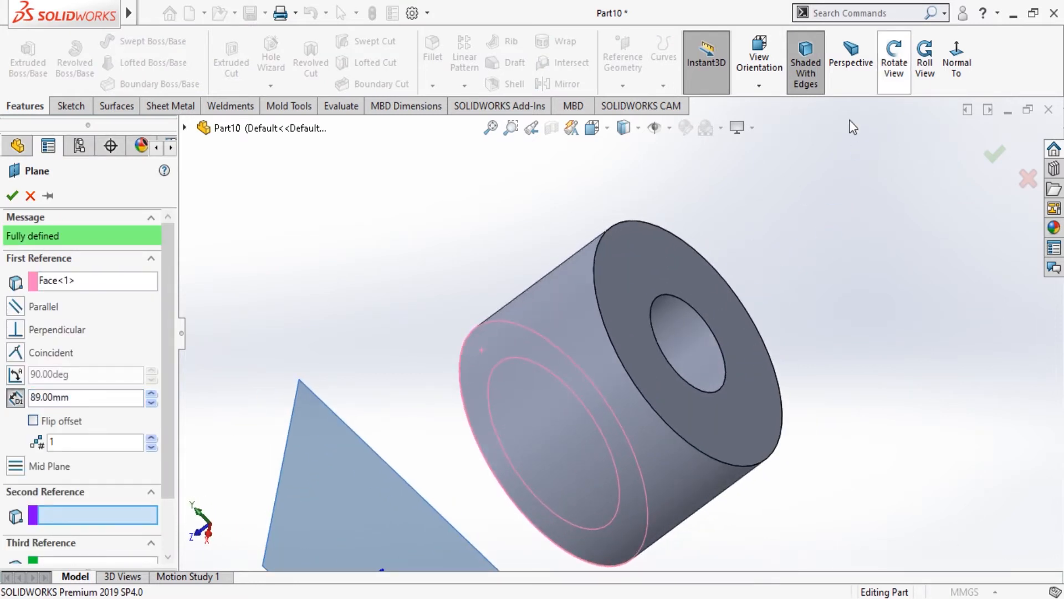
{"action": "left_click", "coordinate": [635, 278]}
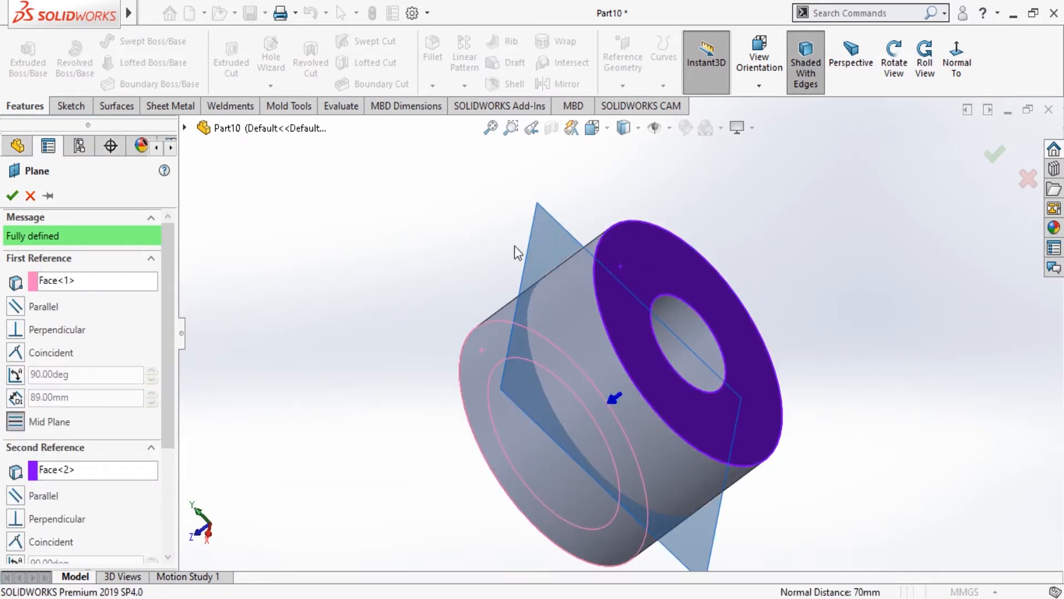
{"action": "left_click", "coordinate": [12, 195]}
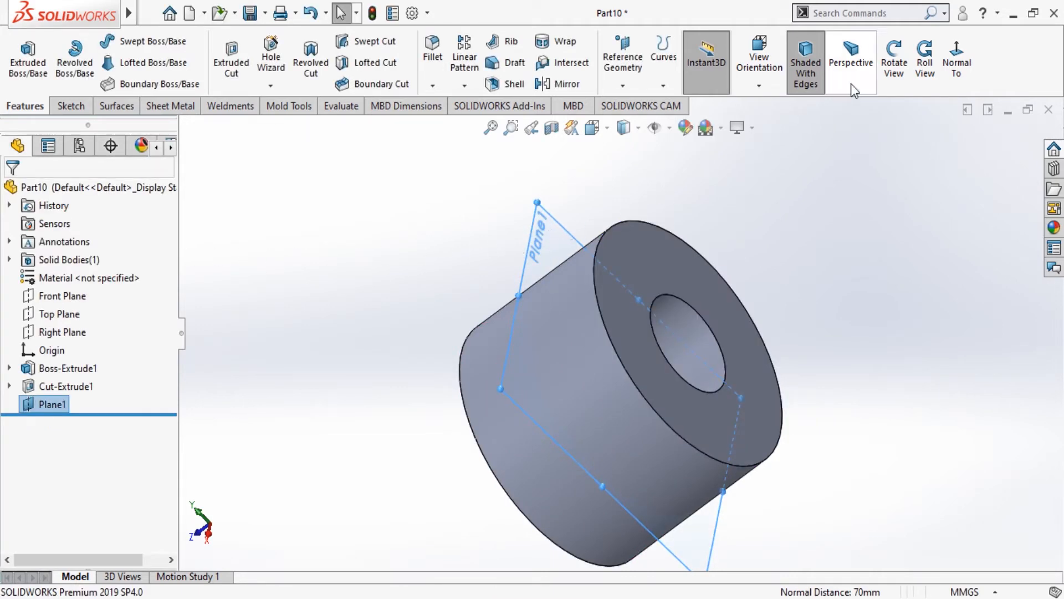
Start a sketch on the mid-plane and draw a vertical centreline about 154 mm long upward from the origin.
{"action": "left_click", "coordinate": [956, 62]}
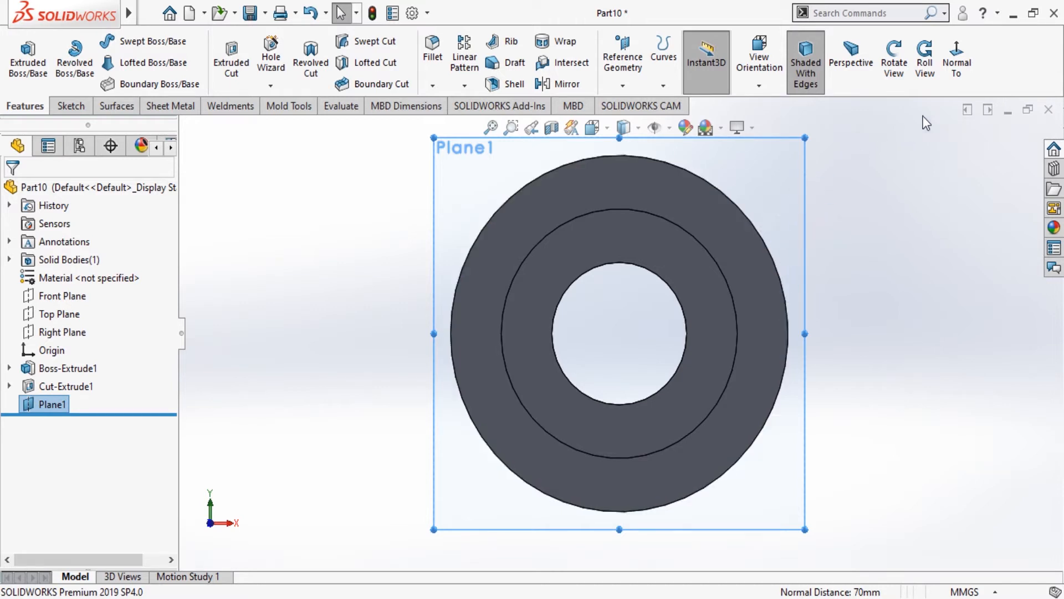
{"action": "left_click", "coordinate": [783, 174]}
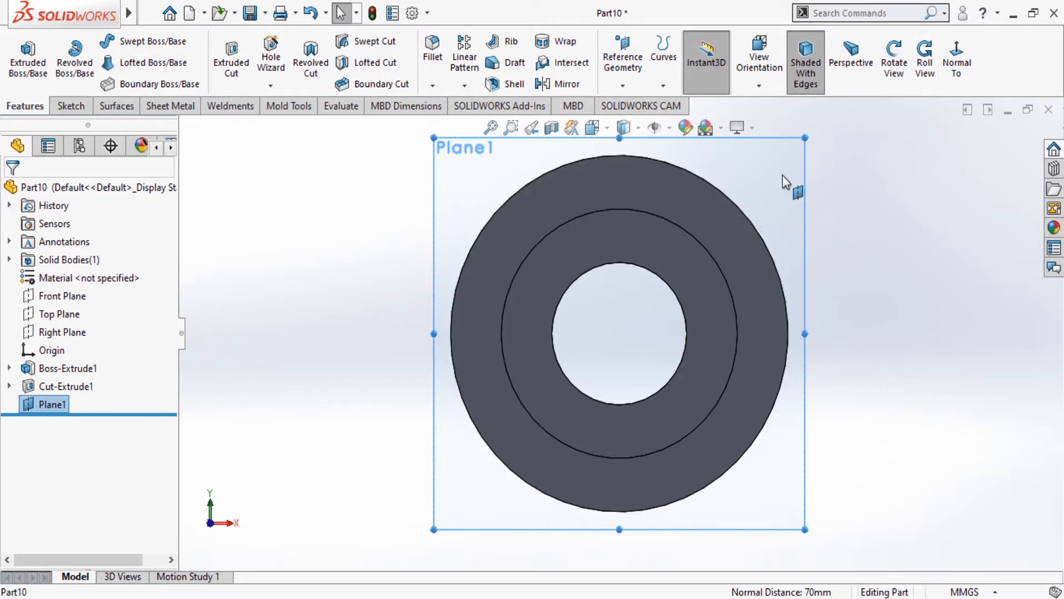
{"action": "left_click", "coordinate": [820, 151]}
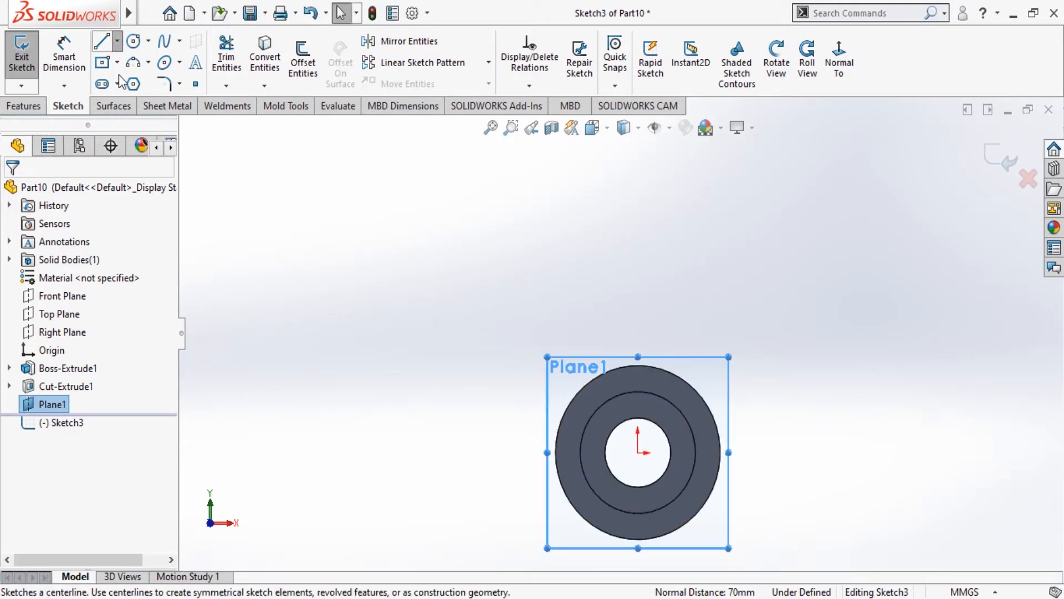
{"action": "key", "text": "l"}
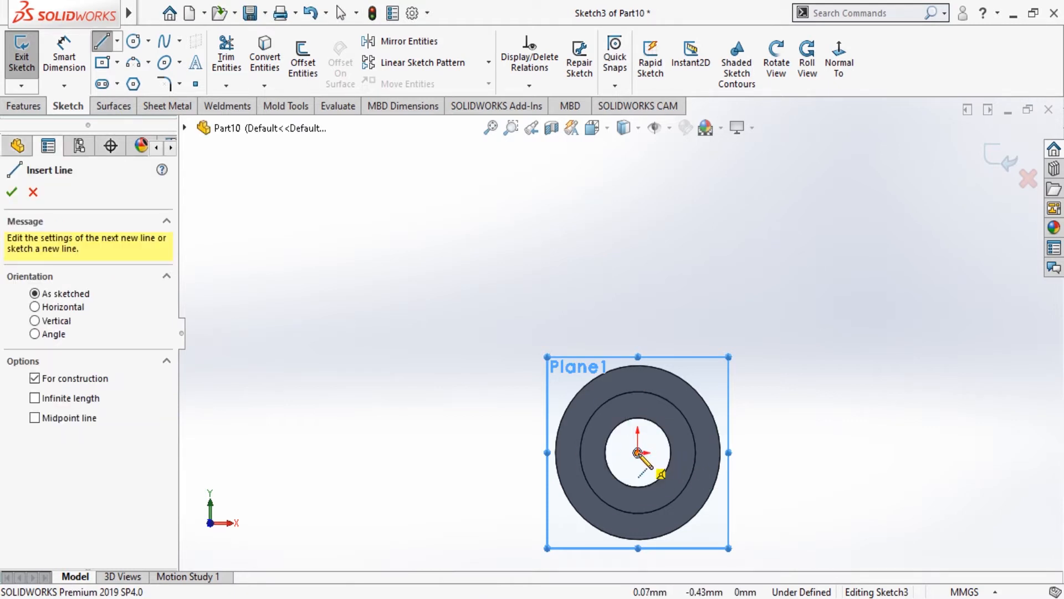
{"action": "left_click", "coordinate": [637, 452]}
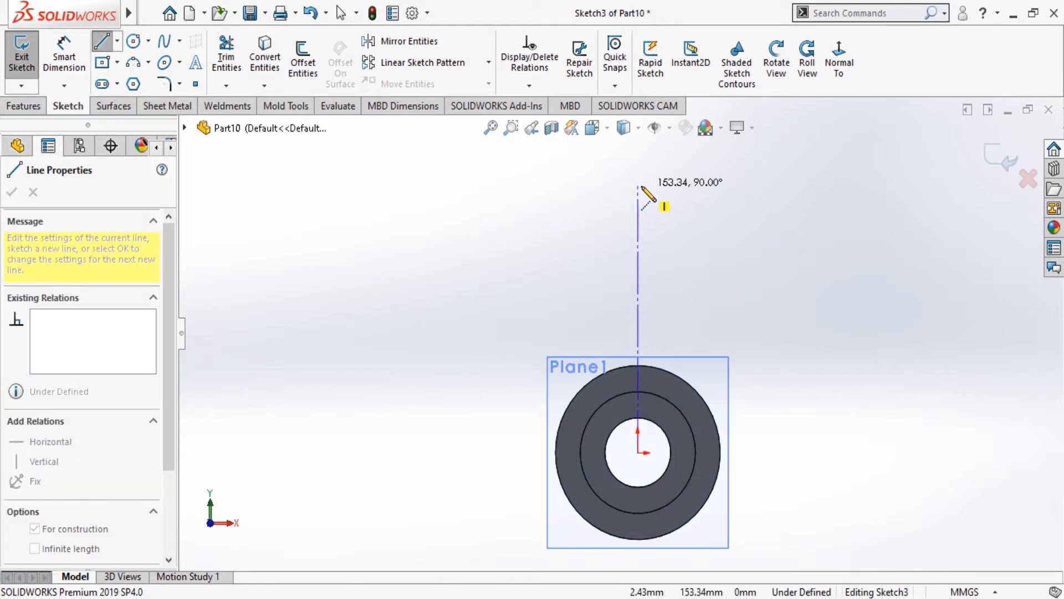
{"action": "left_click", "coordinate": [638, 185]}
{"action": "key", "text": "Escape"}
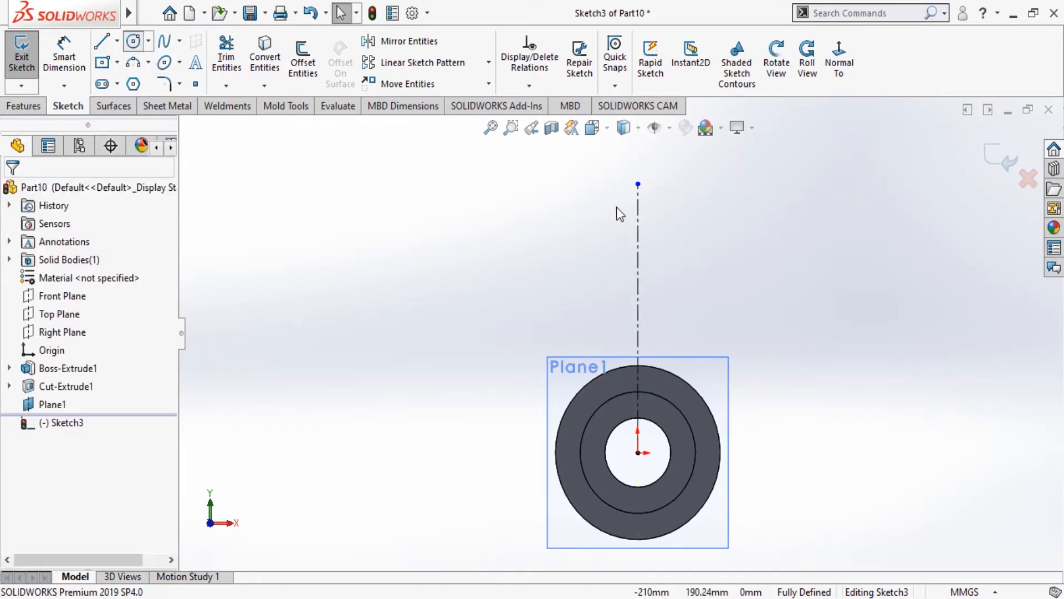
Draw two concentric circles about 30 mm and 57 mm in diameter, centred on the centreline's upper endpoint.
{"action": "left_click", "coordinate": [133, 41]}
{"action": "left_click", "coordinate": [638, 184]}
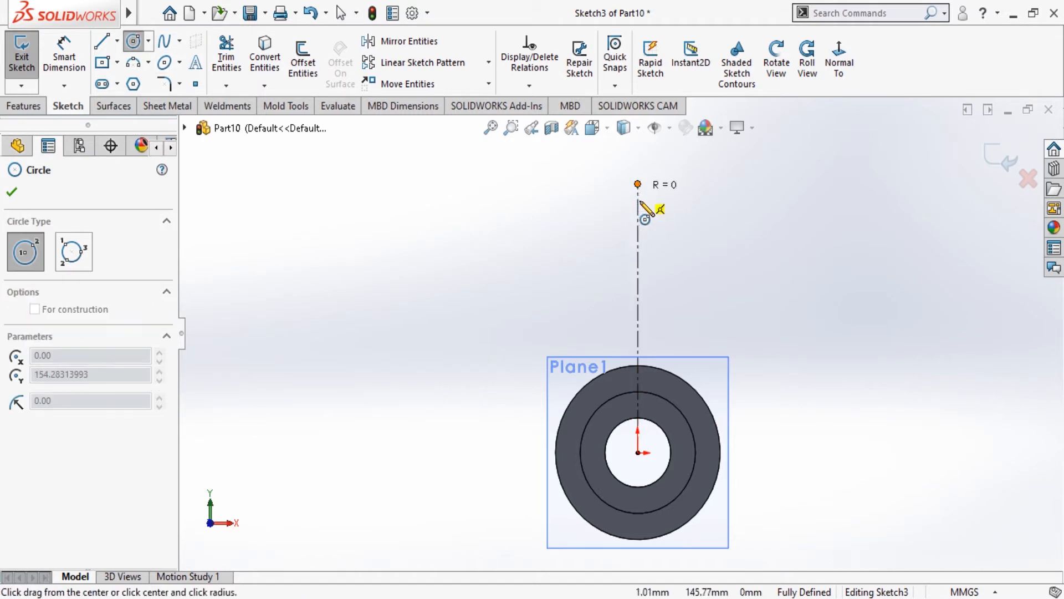
{"action": "left_click", "coordinate": [648, 206]}
{"action": "left_click", "coordinate": [638, 183]}
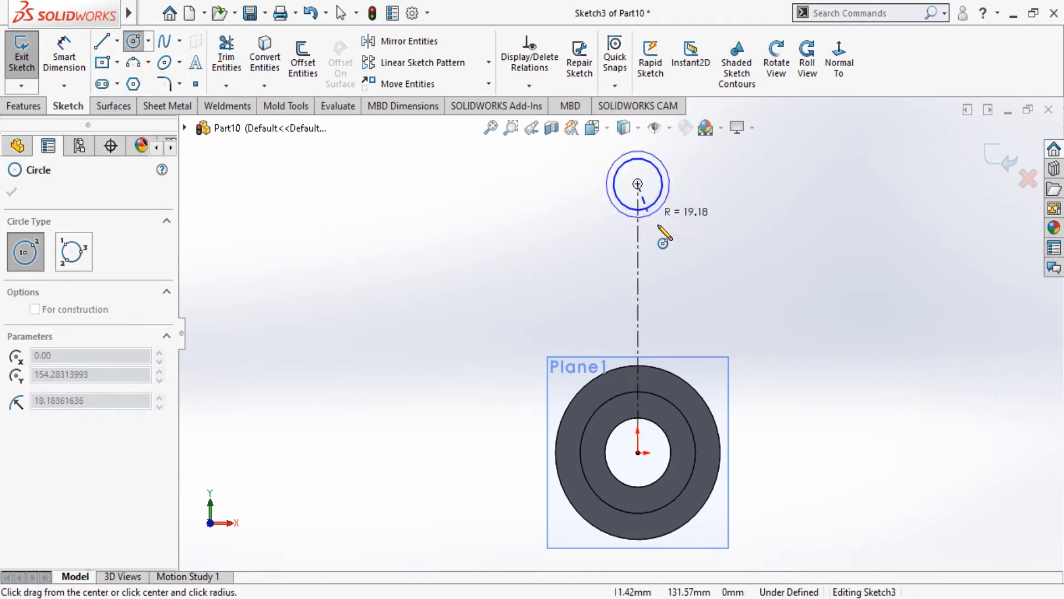
{"action": "left_click", "coordinate": [670, 219]}
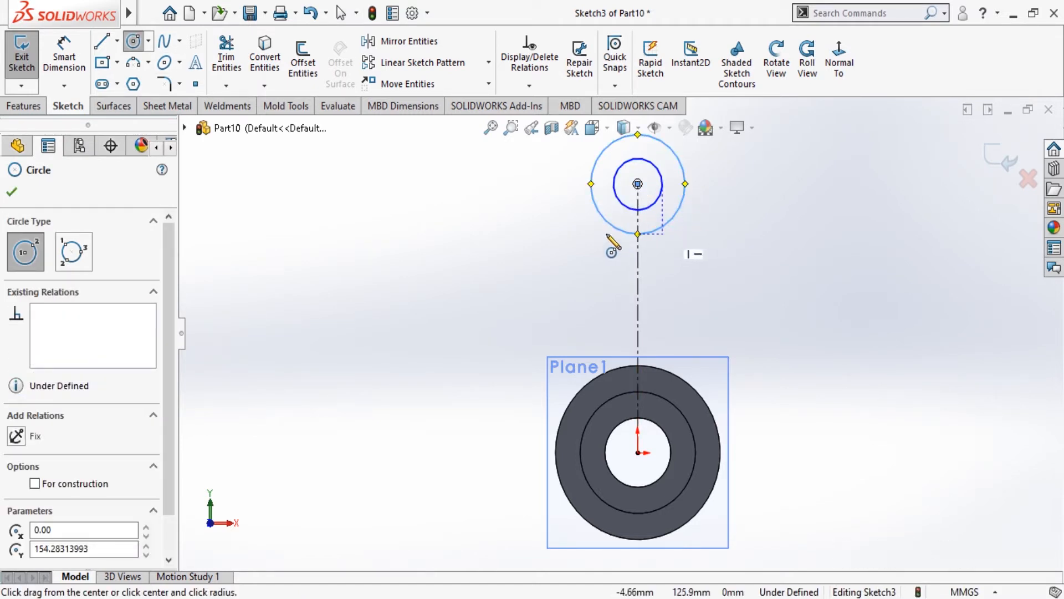
{"action": "left_click", "coordinate": [17, 196]}
Dimension the two concentric circles, setting the inner diameter to 20 mm and the outer diameter to 40 mm.
{"action": "left_click", "coordinate": [50, 76]}
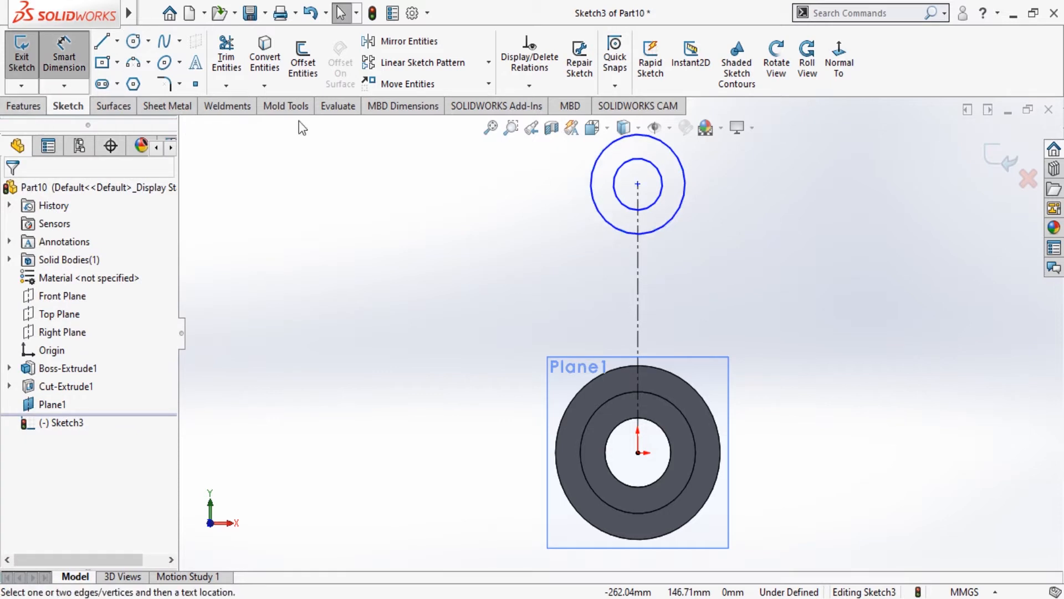
{"action": "left_click", "coordinate": [664, 194]}
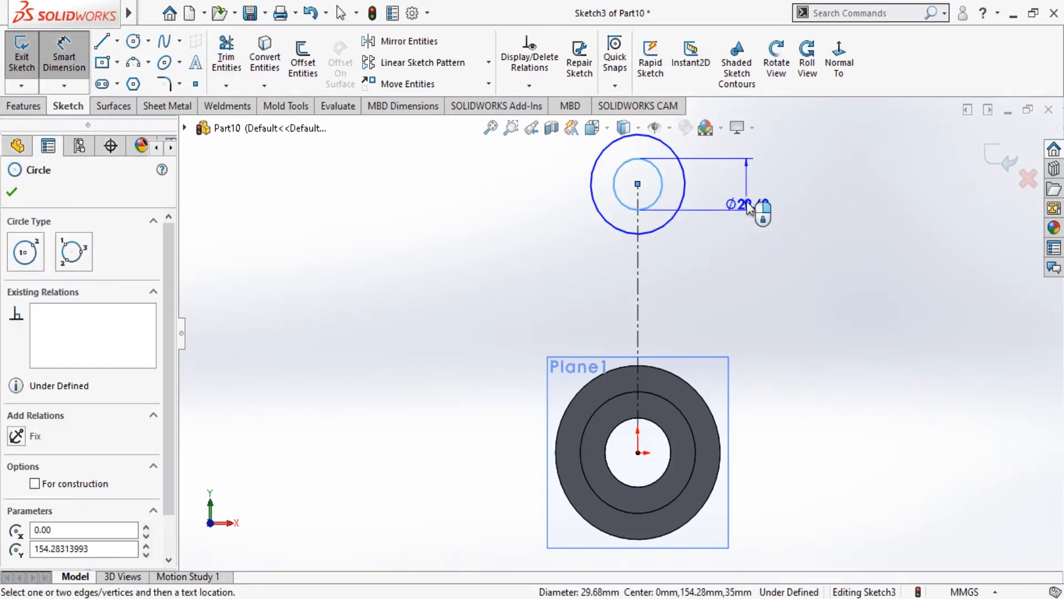
{"action": "left_click", "coordinate": [747, 191]}
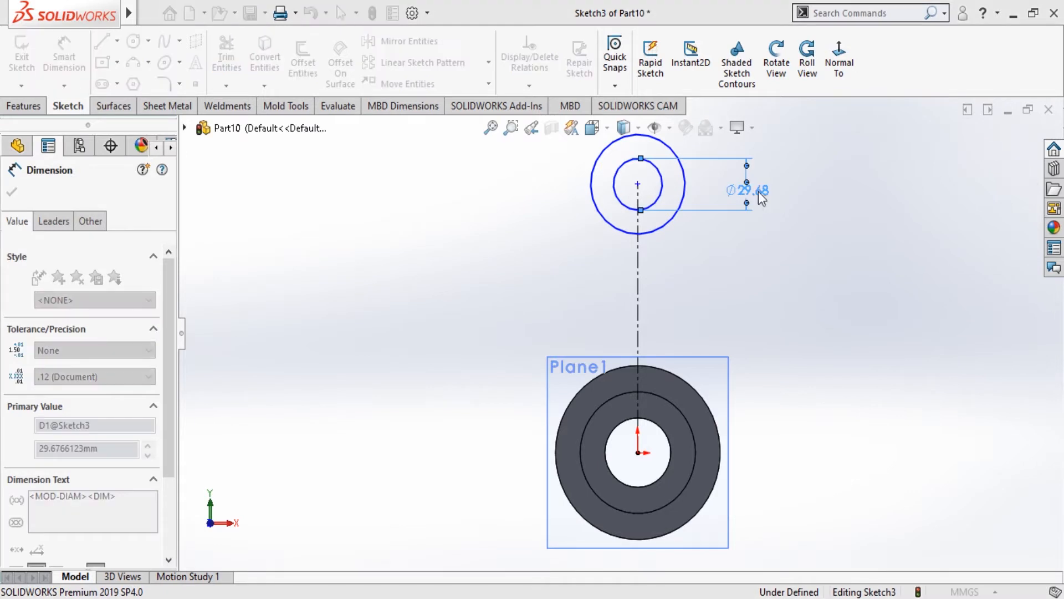
{"action": "type", "text": "20"}
{"action": "key", "text": "Return"}
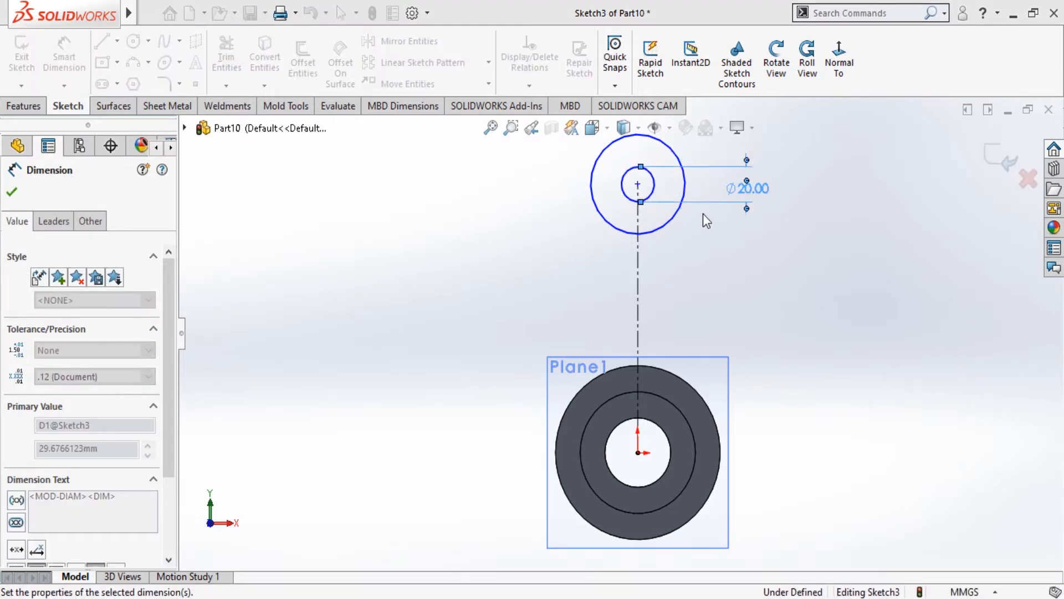
{"action": "left_click", "coordinate": [674, 214]}
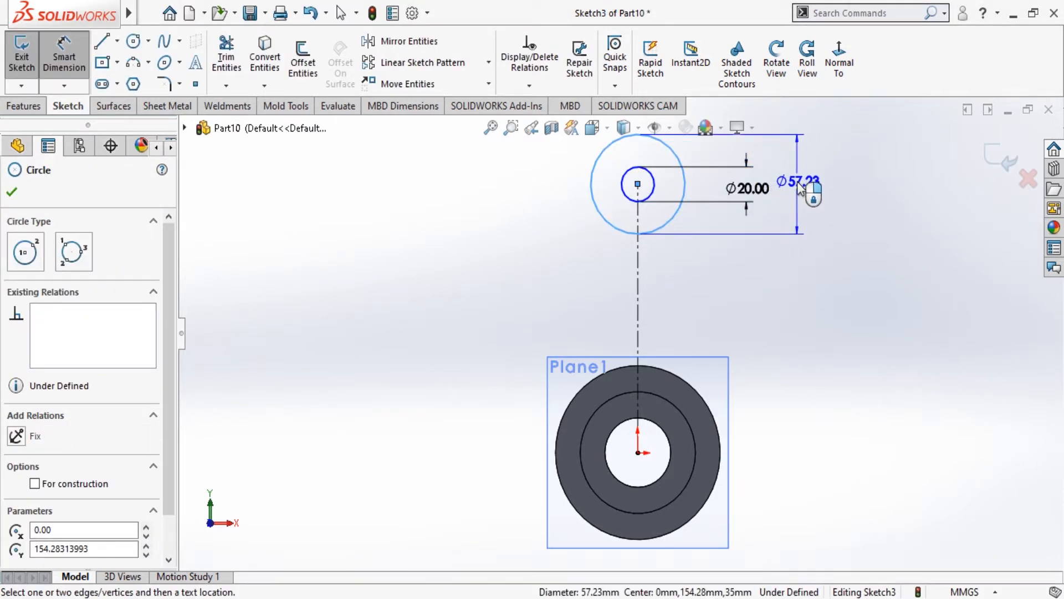
{"action": "left_click", "coordinate": [802, 189]}
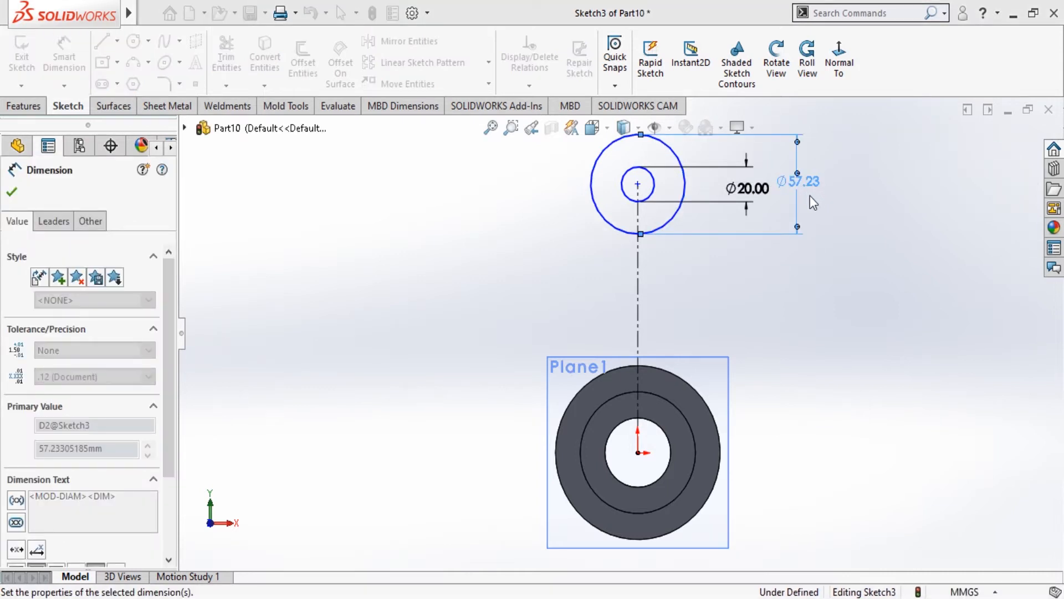
{"action": "type", "text": "40"}
{"action": "key", "text": "Return"}
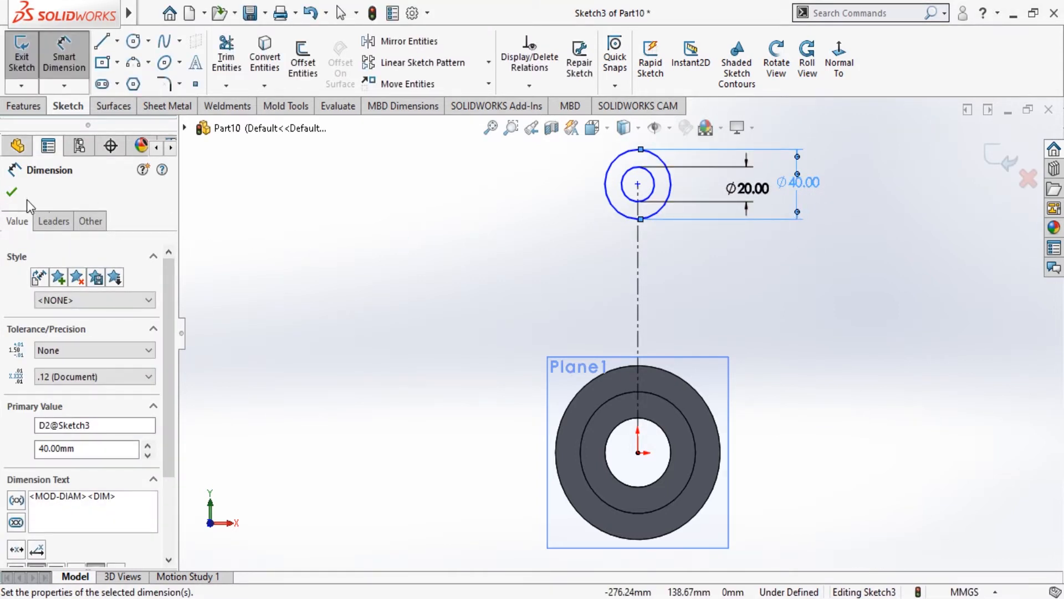
{"action": "left_click", "coordinate": [532, 217]}
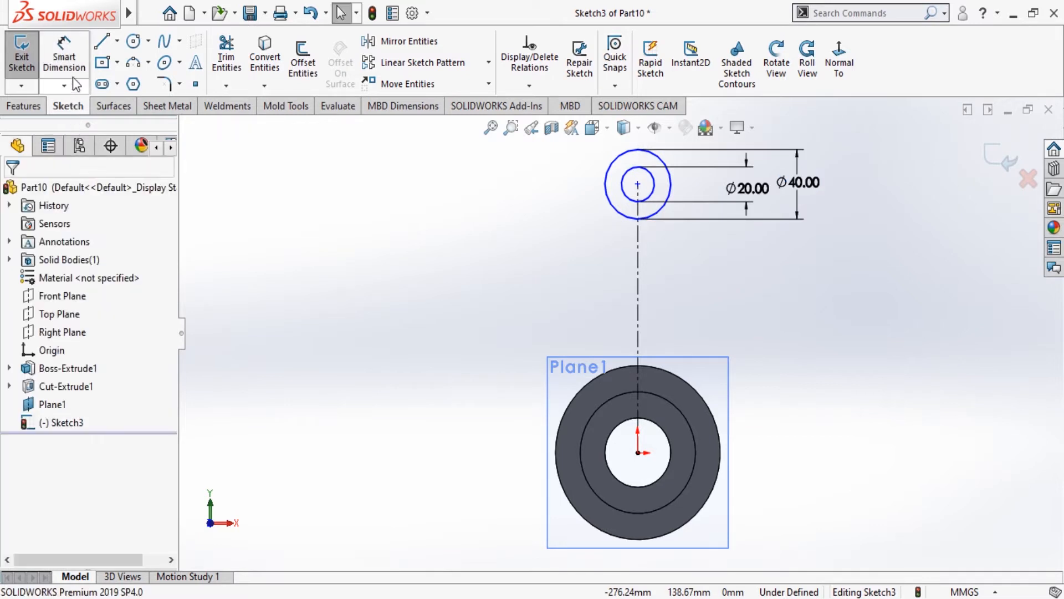
Dimension the vertical distance between the concentric circles' centre and the origin as 120 mm.
{"action": "left_click", "coordinate": [638, 184]}
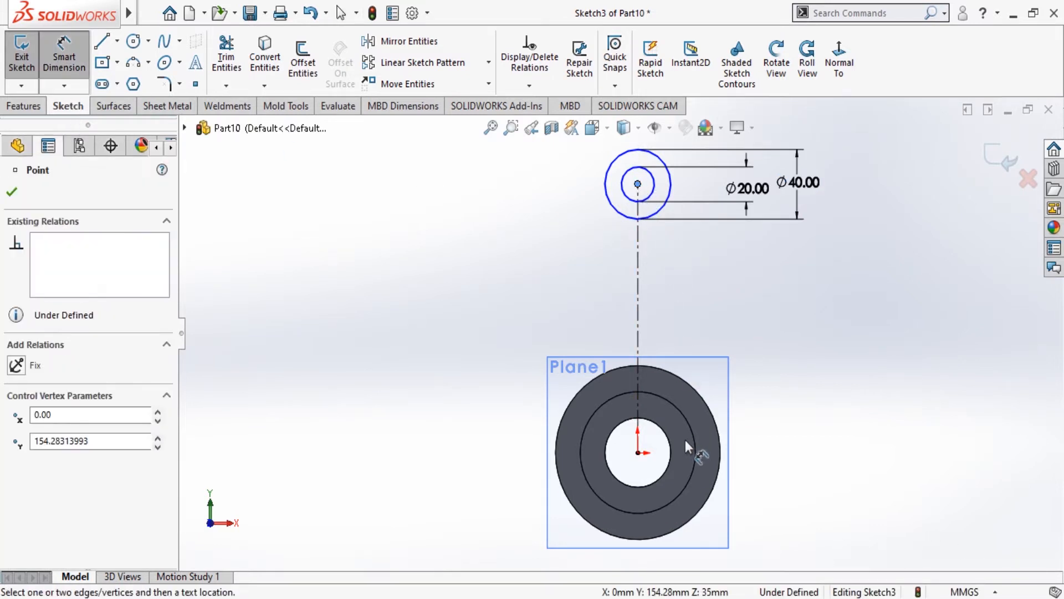
{"action": "left_click", "coordinate": [638, 453]}
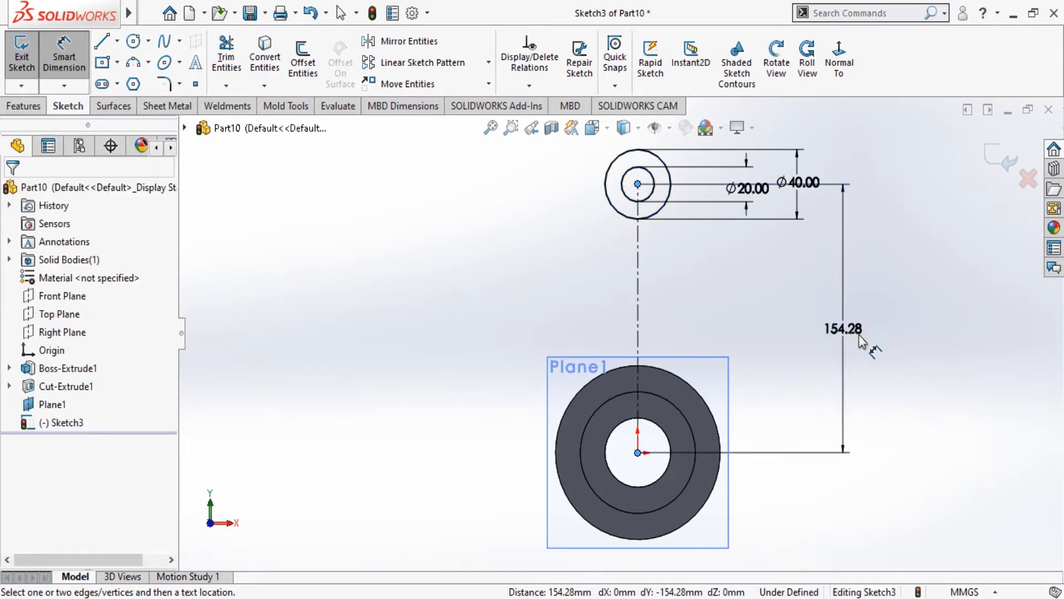
{"action": "left_click", "coordinate": [862, 347]}
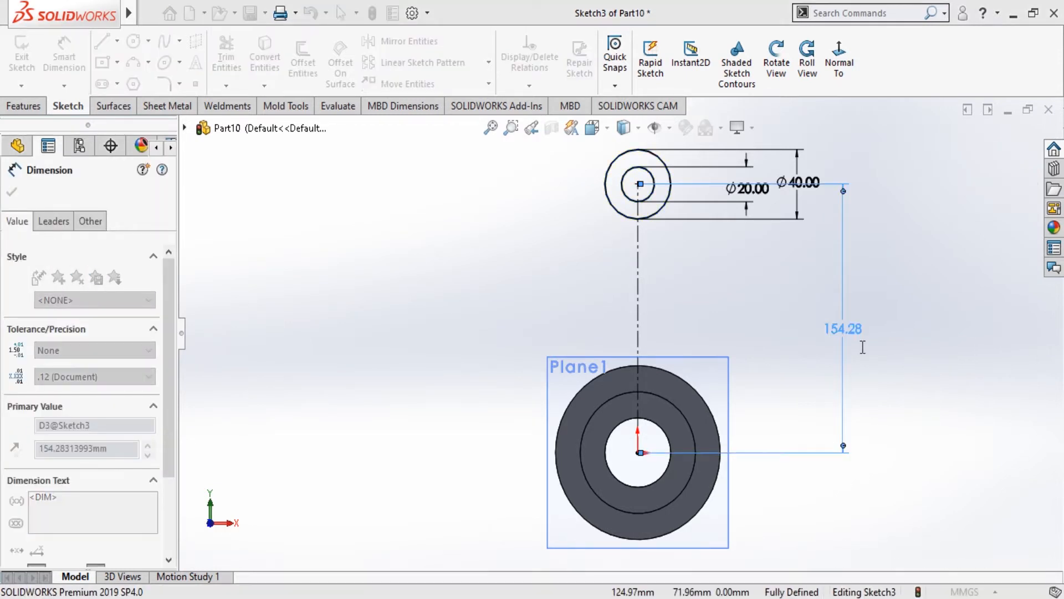
{"action": "type", "text": "120"}
{"action": "key", "text": "Return"}
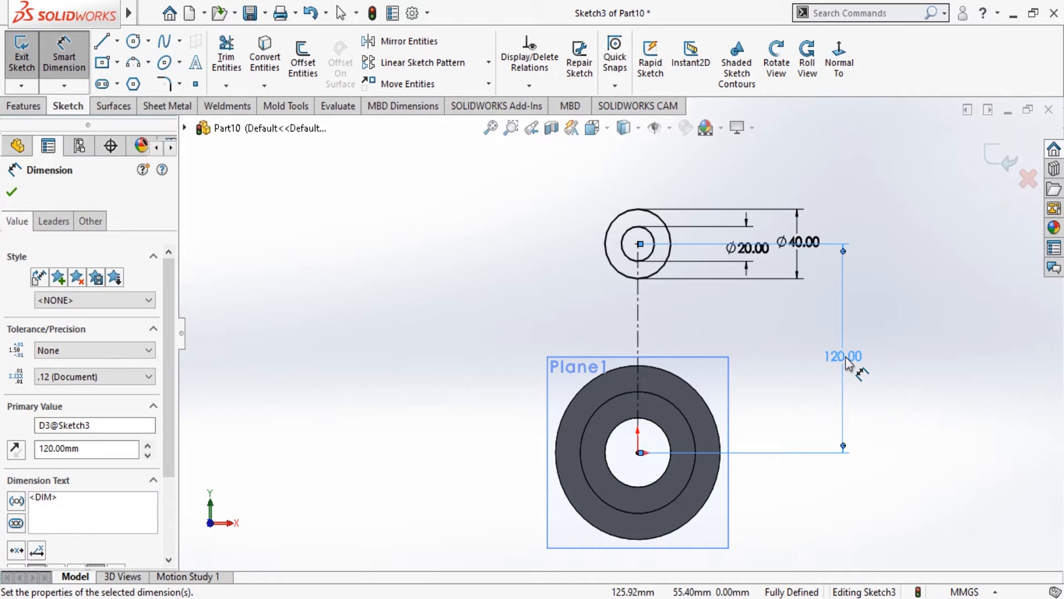
Change the centre distance between the concentric circles and the origin to 140 mm.
{"action": "left_click", "coordinate": [115, 453]}
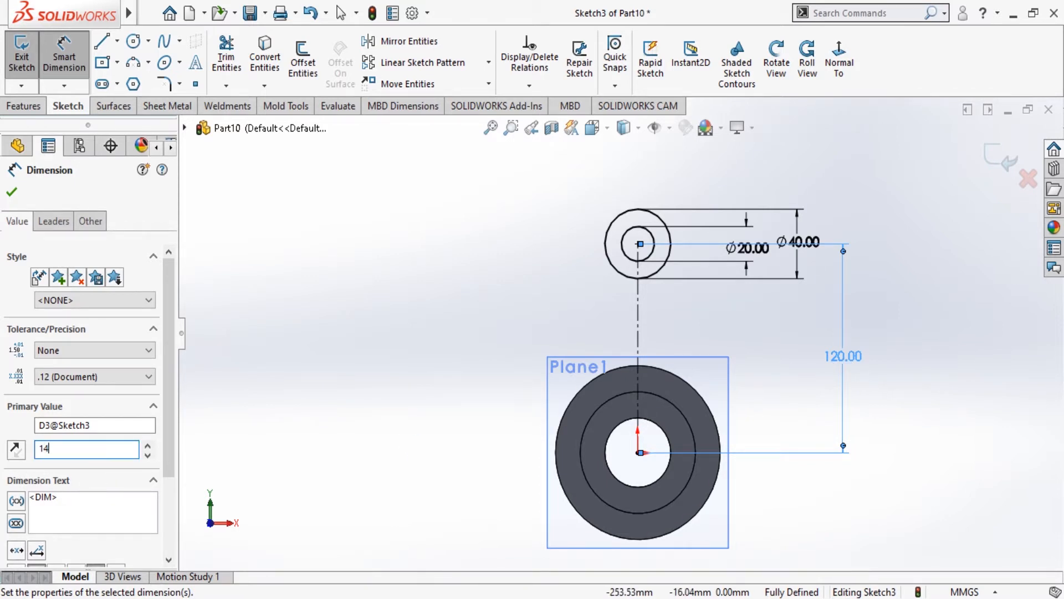
{"action": "type", "text": "140"}
{"action": "key", "text": "Return"}
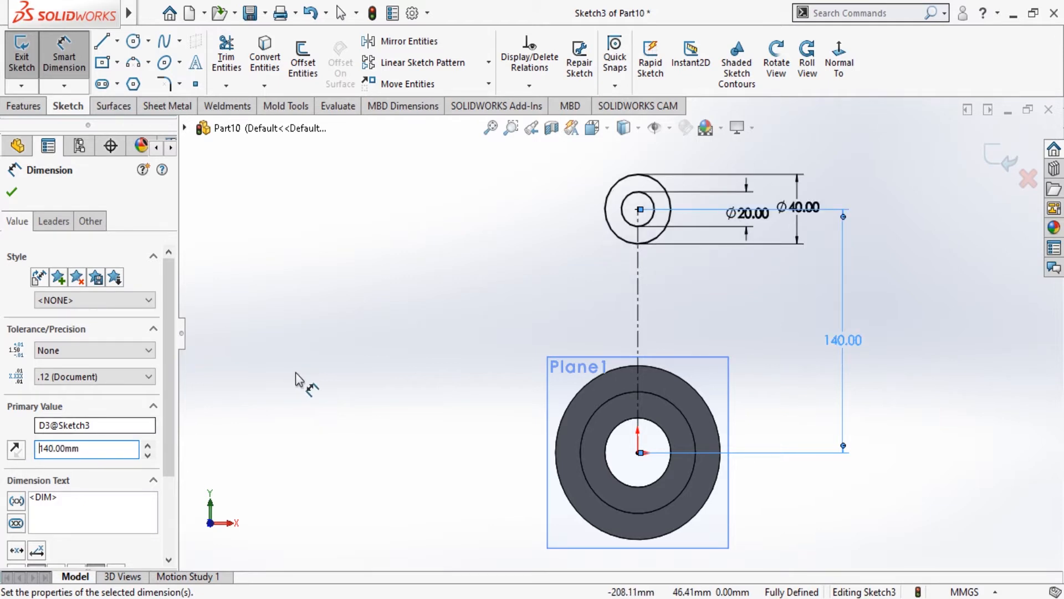
{"action": "left_click", "coordinate": [12, 194]}
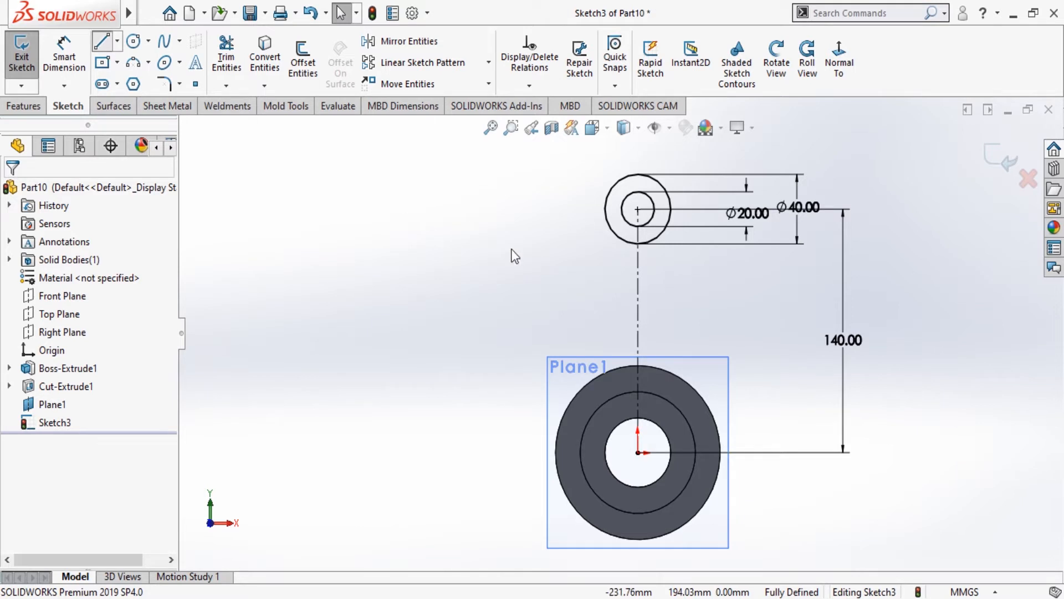
Draw a slanted line on each side of the centreline from the 40 mm circle down to the cylinder's outer edge.
{"action": "key", "text": "l"}
{"action": "left_click", "coordinate": [637, 244]}
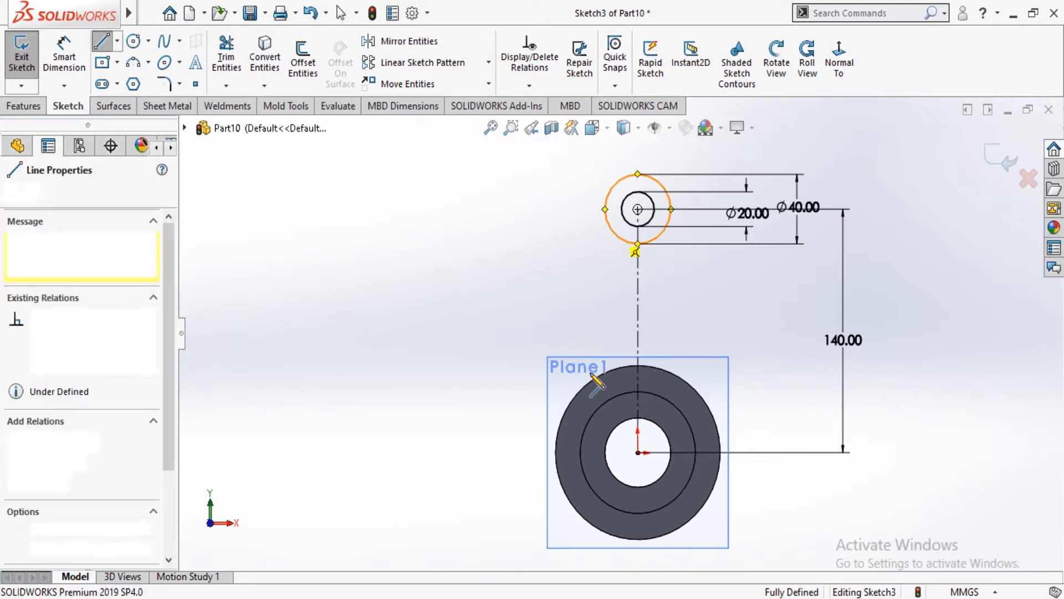
{"action": "left_click", "coordinate": [579, 391]}
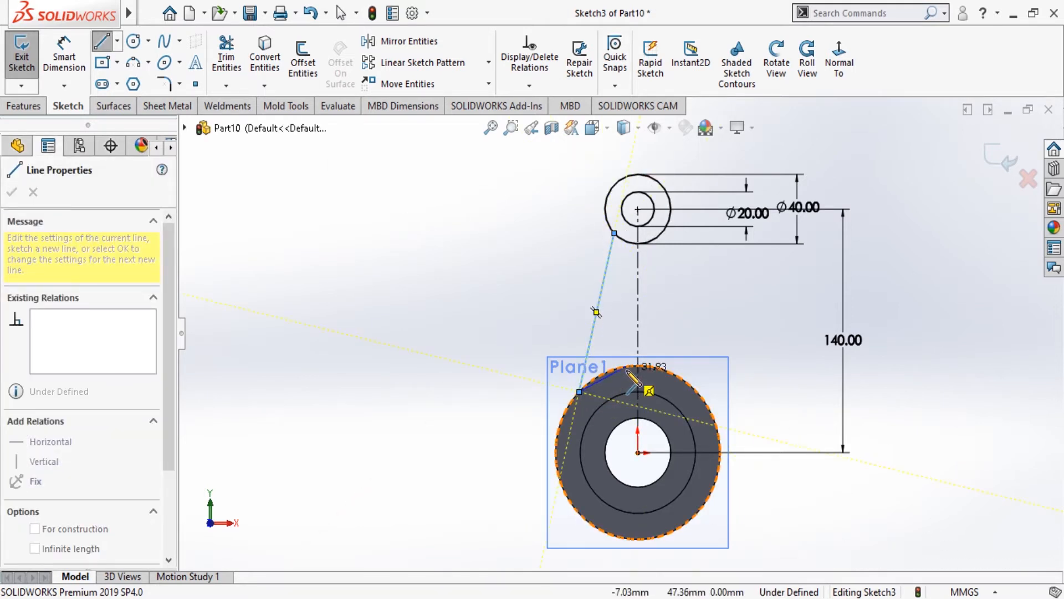
{"action": "key", "text": "Escape"}
{"action": "left_click", "coordinate": [106, 43]}
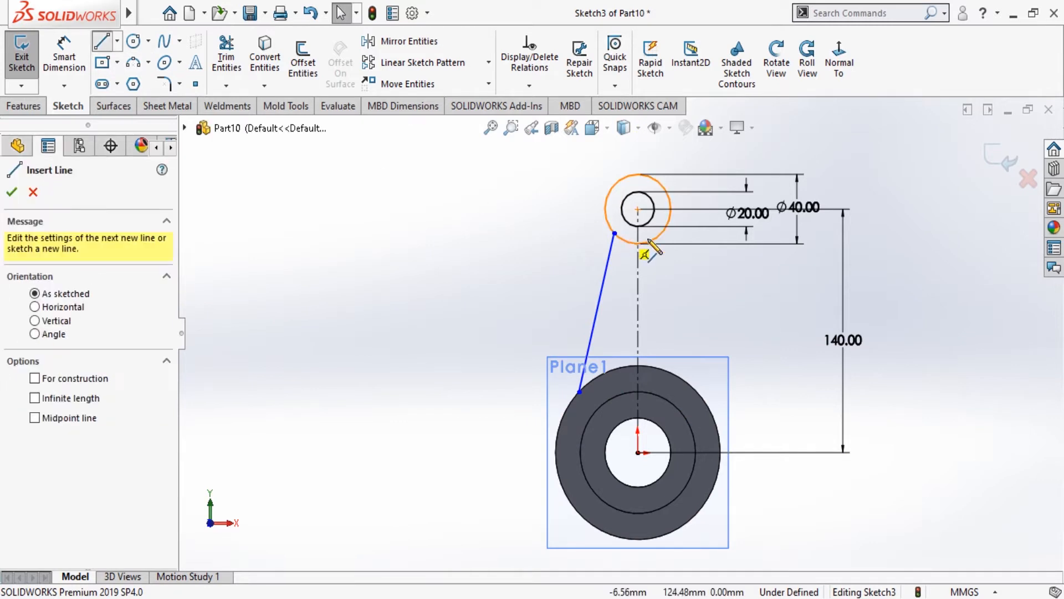
{"action": "left_click", "coordinate": [668, 237]}
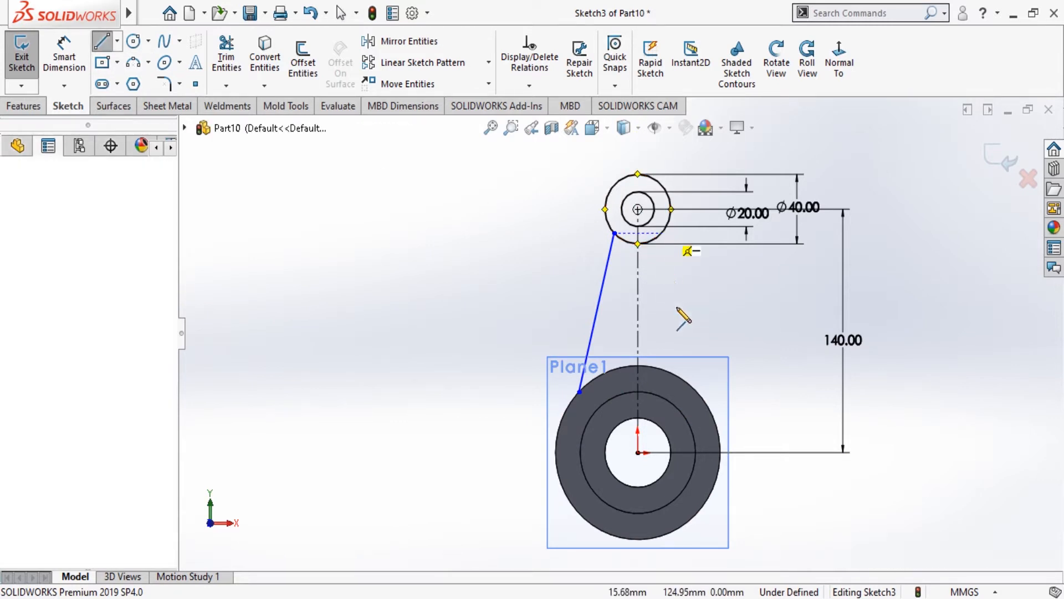
{"action": "left_click", "coordinate": [694, 387]}
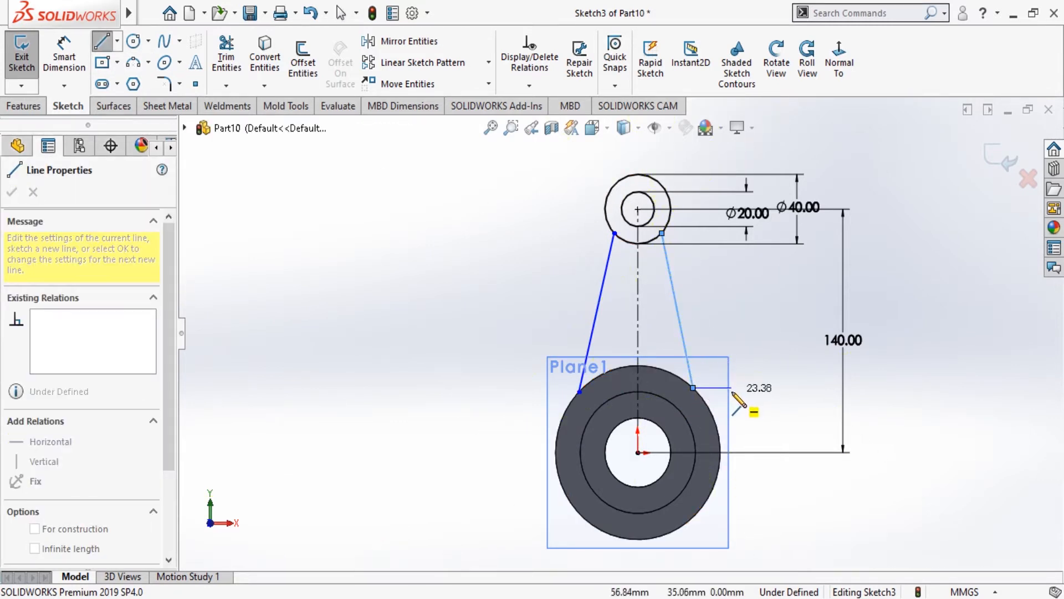
{"action": "key", "text": "Escape"}
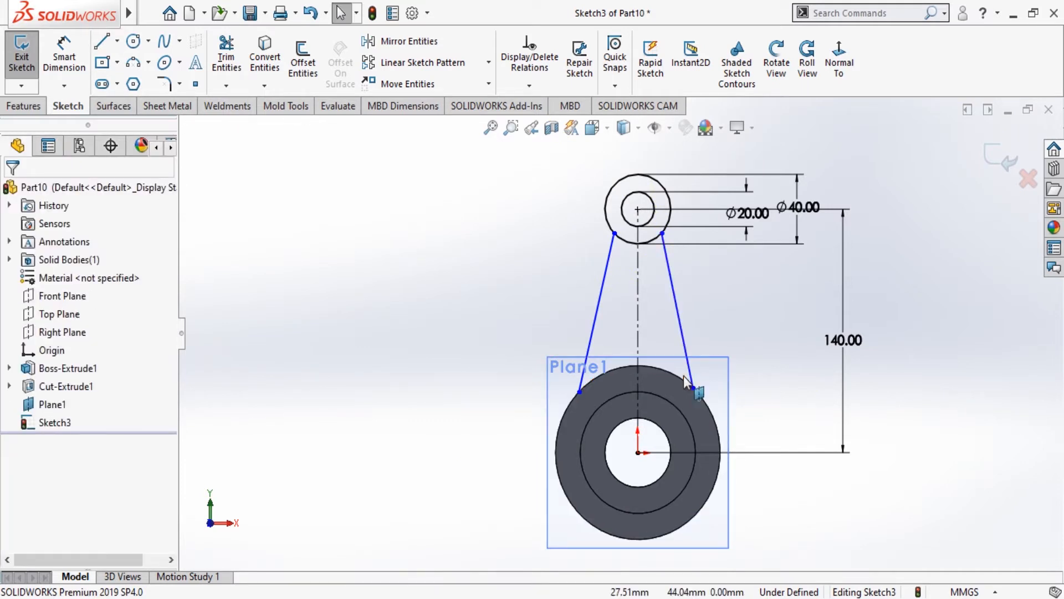
Make the right slanted line tangent to both the cylinder's outer edge and the 40 mm circle.
{"action": "left_click", "coordinate": [688, 382]}
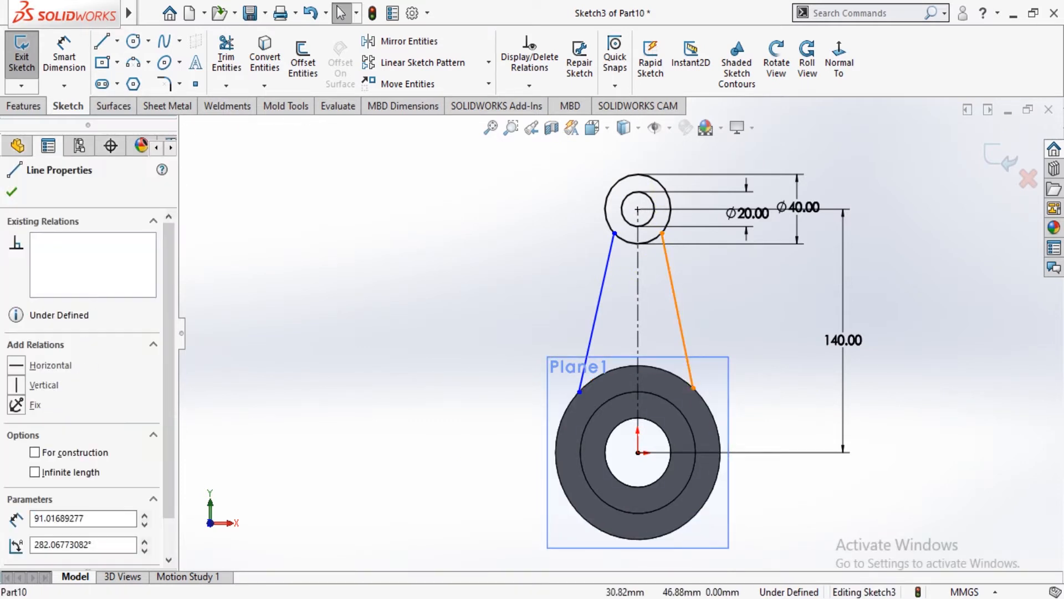
{"action": "left_click", "coordinate": [691, 382], "text": "ctrl"}
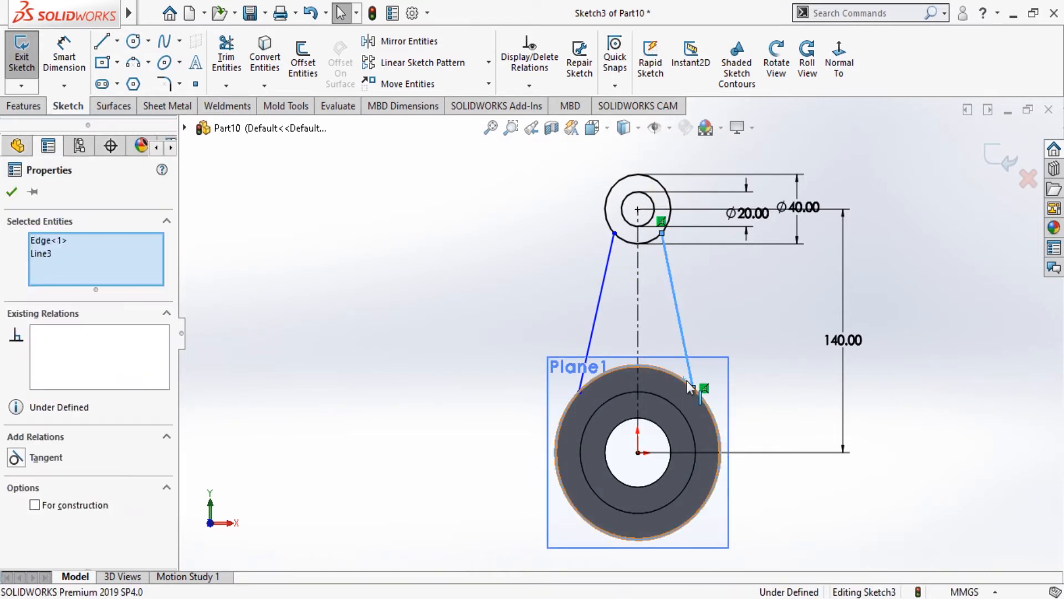
{"action": "left_click", "coordinate": [15, 460]}
{"action": "left_click", "coordinate": [12, 191]}
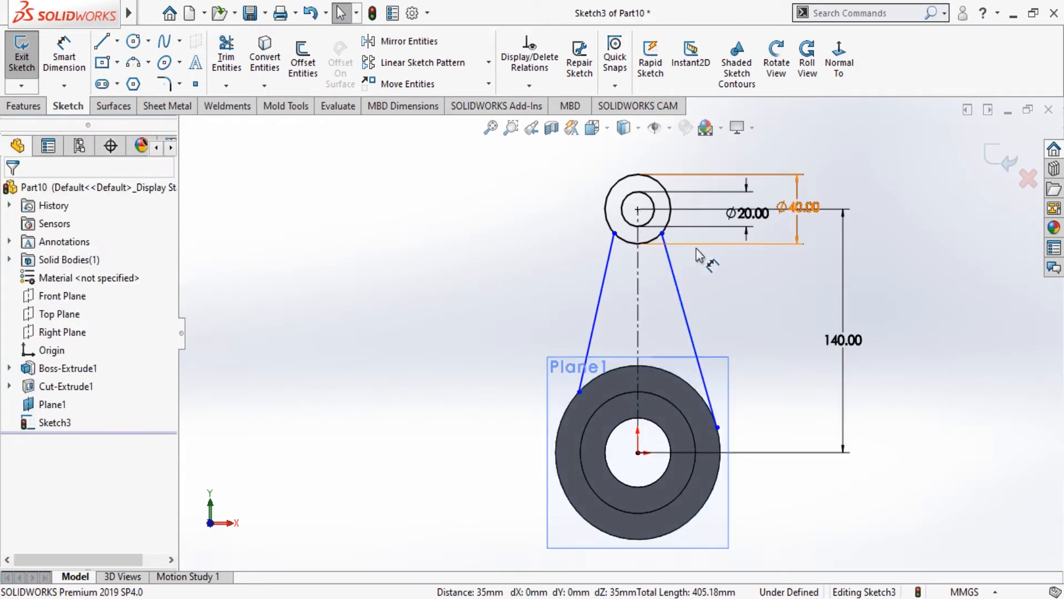
{"action": "left_click", "coordinate": [656, 240]}
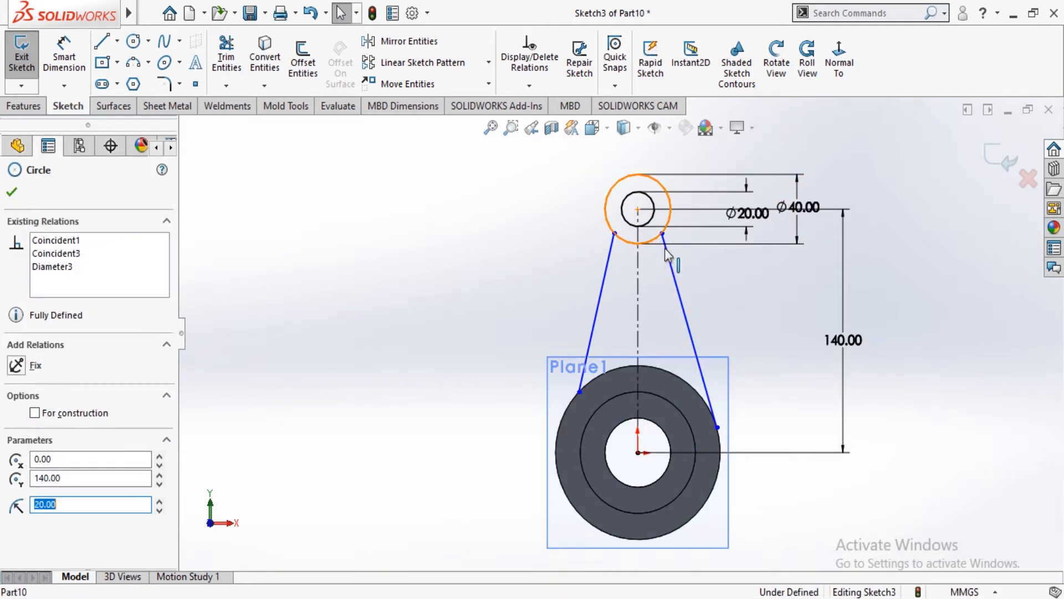
{"action": "left_click", "coordinate": [692, 262], "text": "ctrl"}
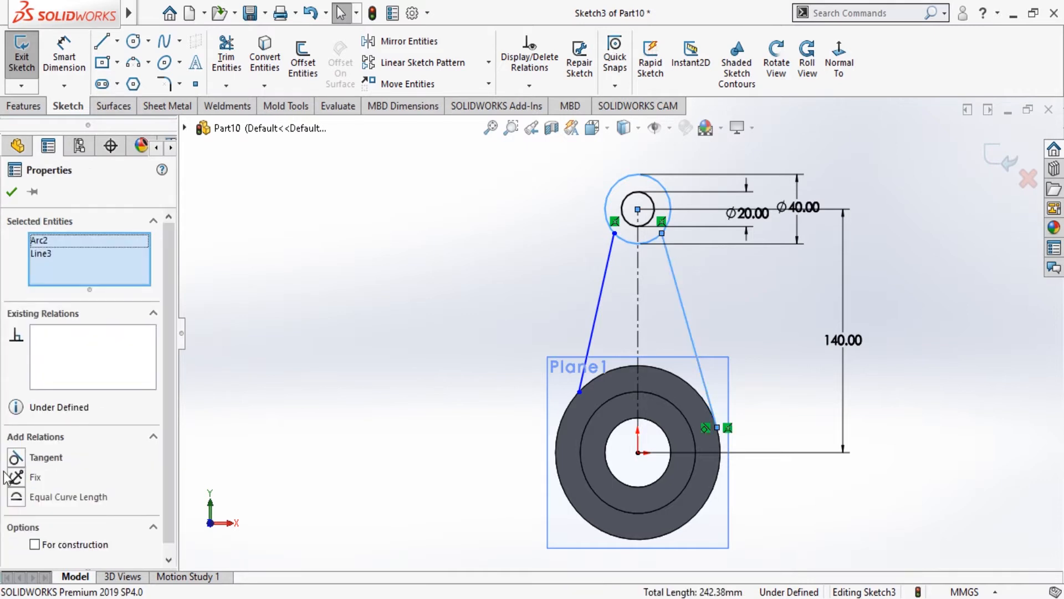
{"action": "left_click", "coordinate": [16, 458]}
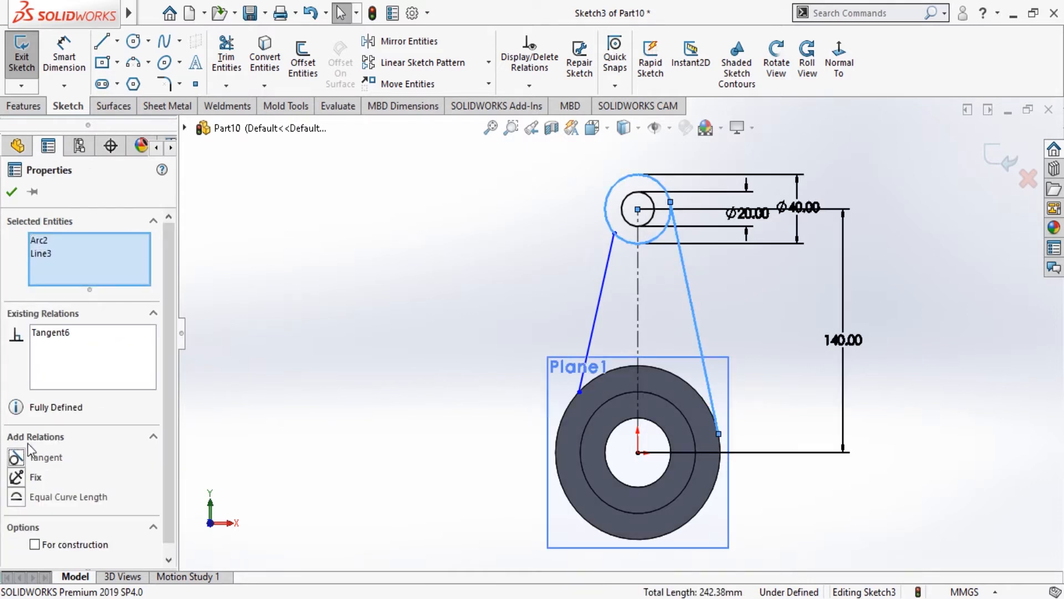
{"action": "left_click", "coordinate": [12, 192]}
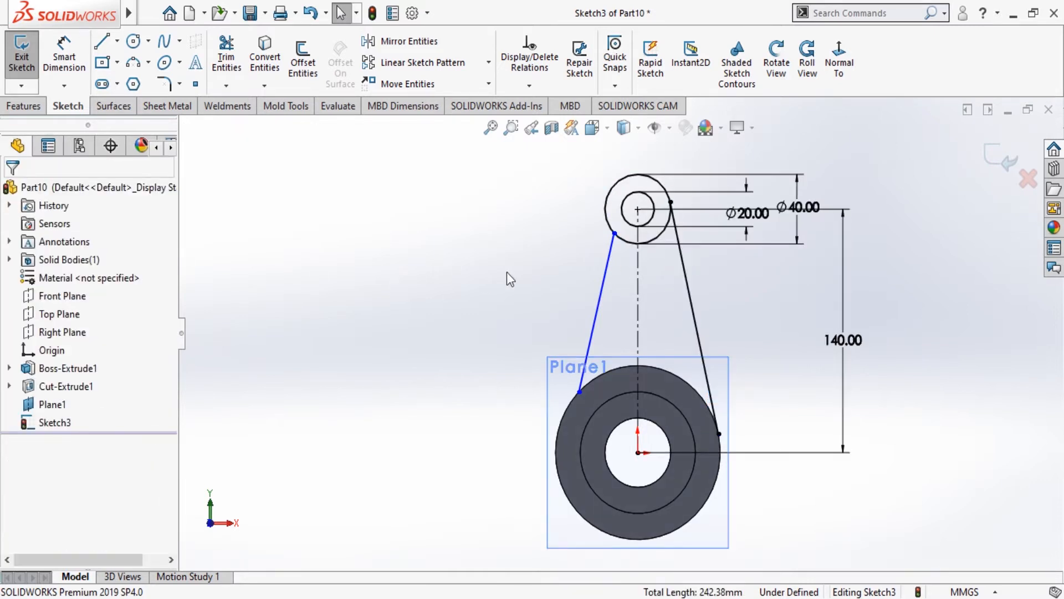
Make the left slanted line tangent to both the 40 mm circle and the cylinder's outer edge.
{"action": "left_click", "coordinate": [623, 242]}
{"action": "left_click", "coordinate": [612, 257], "text": "ctrl"}
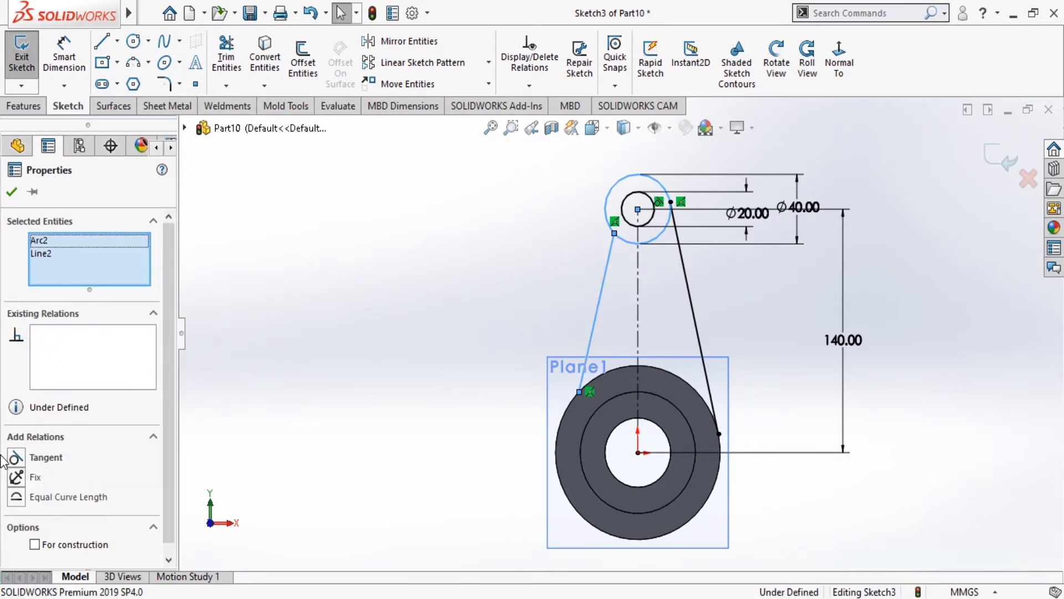
{"action": "left_click", "coordinate": [16, 458]}
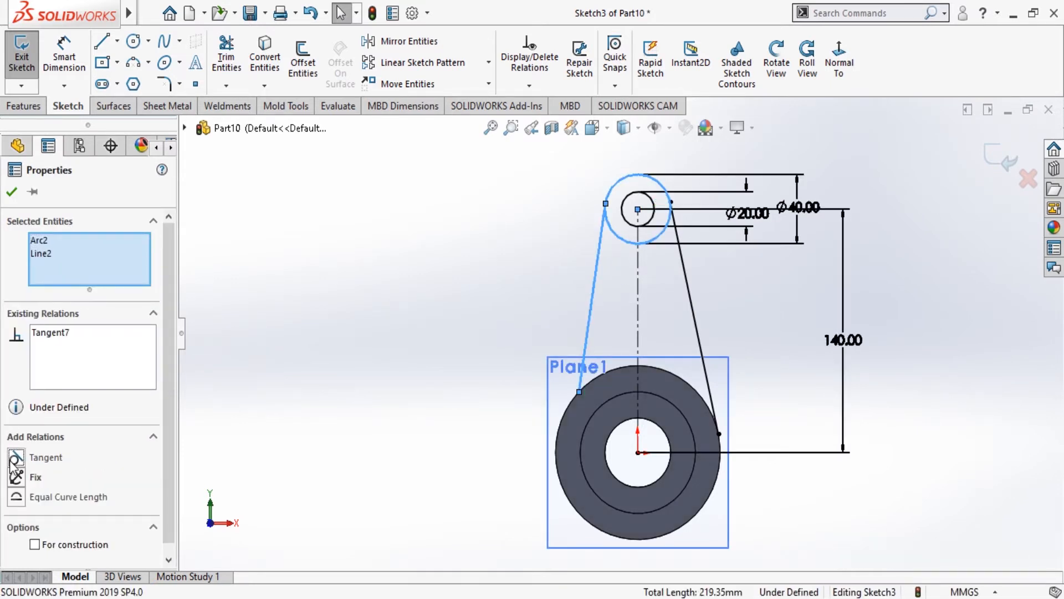
{"action": "left_click", "coordinate": [12, 198]}
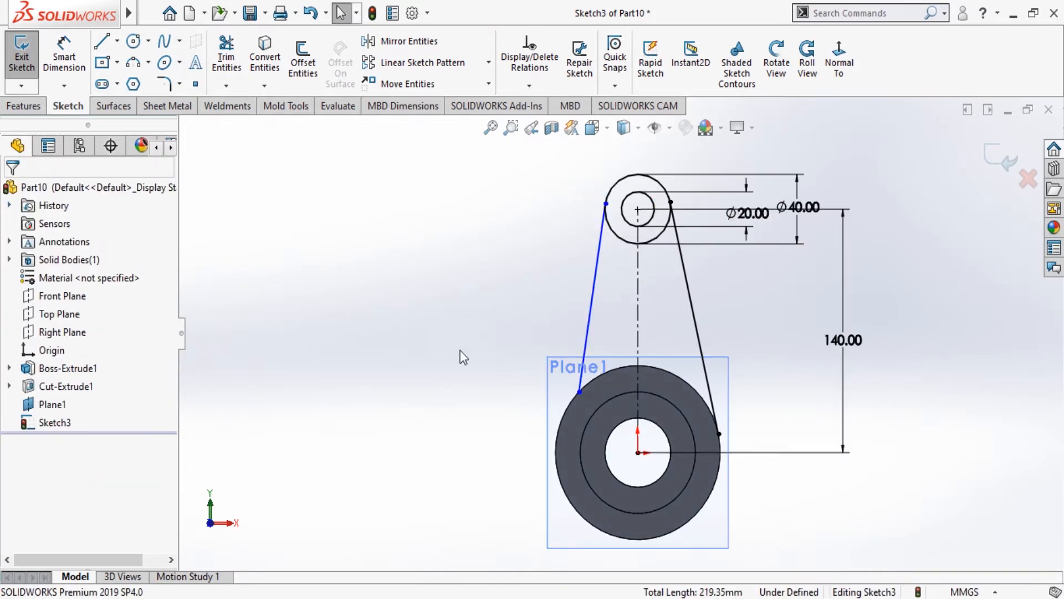
{"action": "left_click", "coordinate": [586, 379]}
{"action": "left_click", "coordinate": [590, 386], "text": "ctrl"}
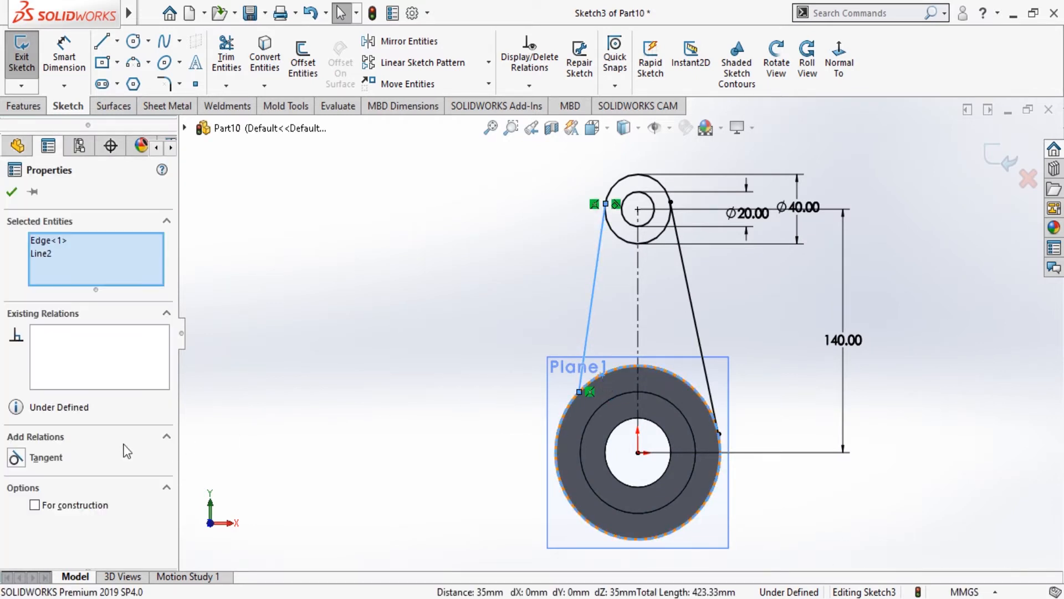
{"action": "left_click", "coordinate": [15, 458]}
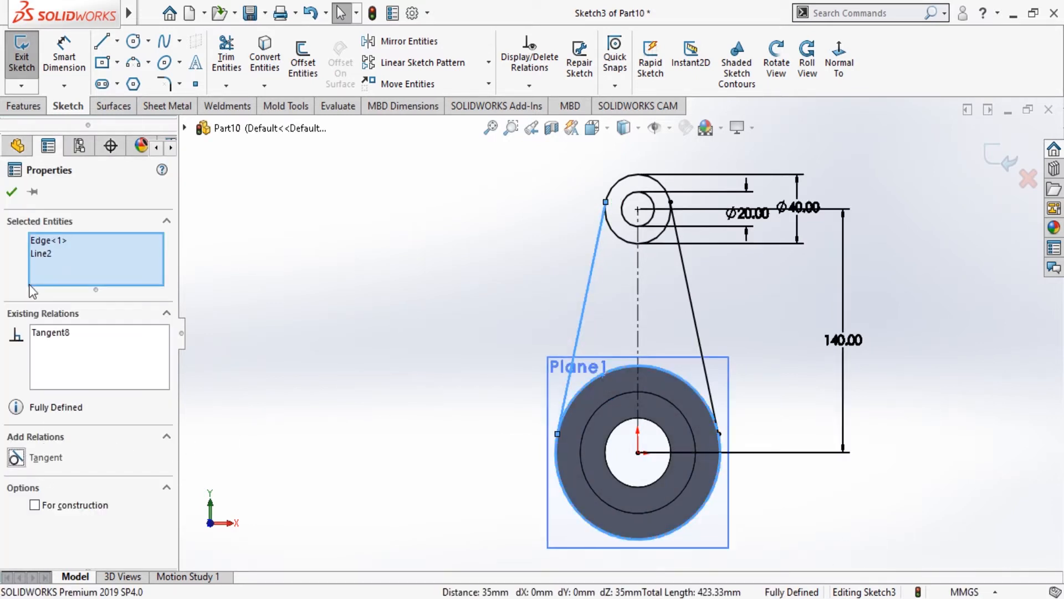
{"action": "left_click", "coordinate": [11, 192]}
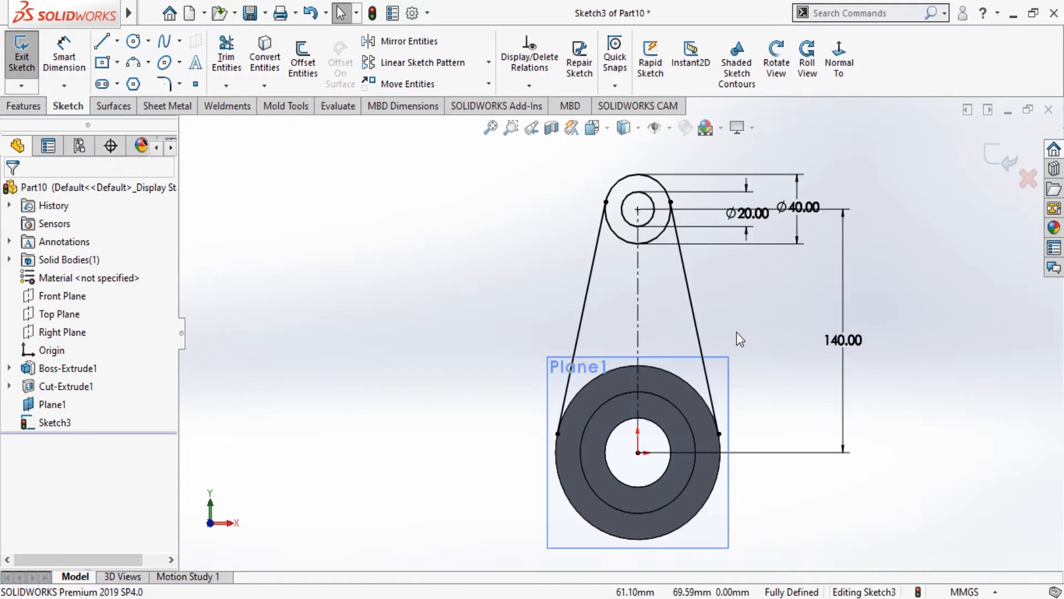
Convert the cylinder's outer edge into the sketch and draw a circle about 129 mm in diameter around it, centred on the origin.
{"action": "left_click", "coordinate": [662, 379]}
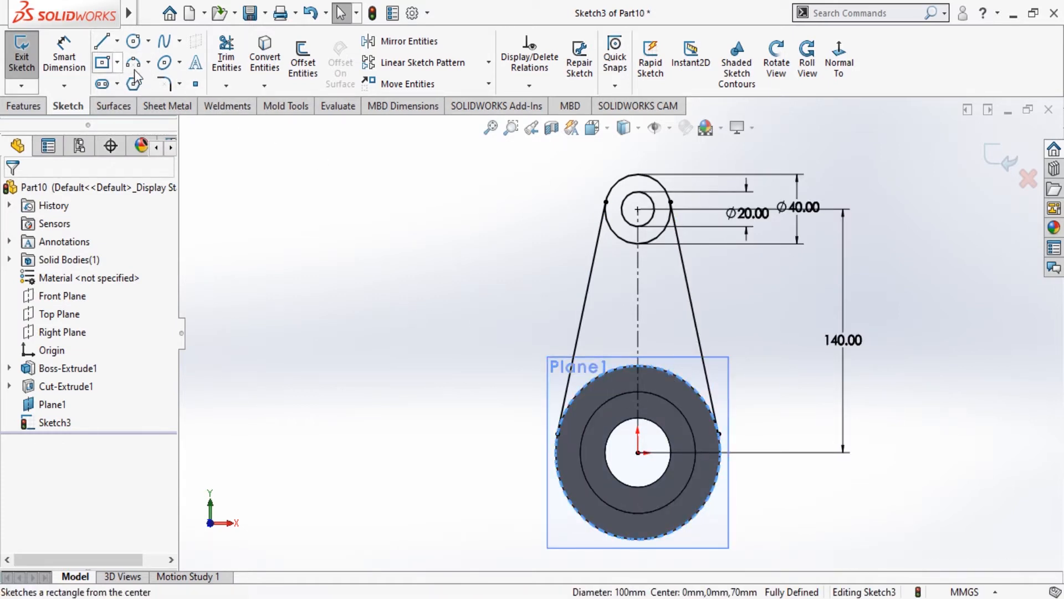
{"action": "left_click", "coordinate": [266, 55]}
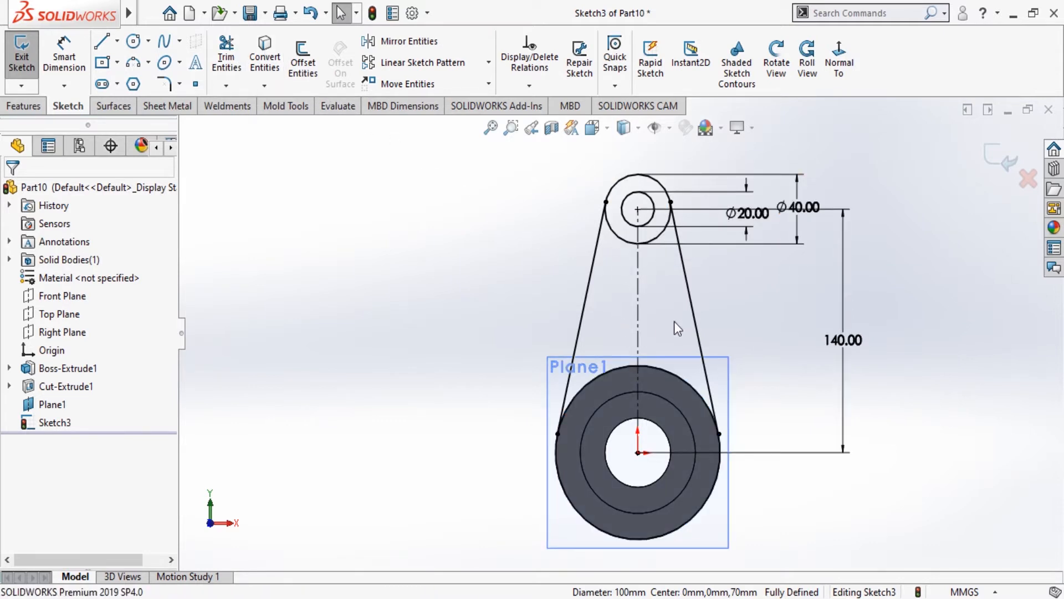
{"action": "scroll", "coordinate": [675, 321], "scroll_direction": "down", "scroll_amount": 3}
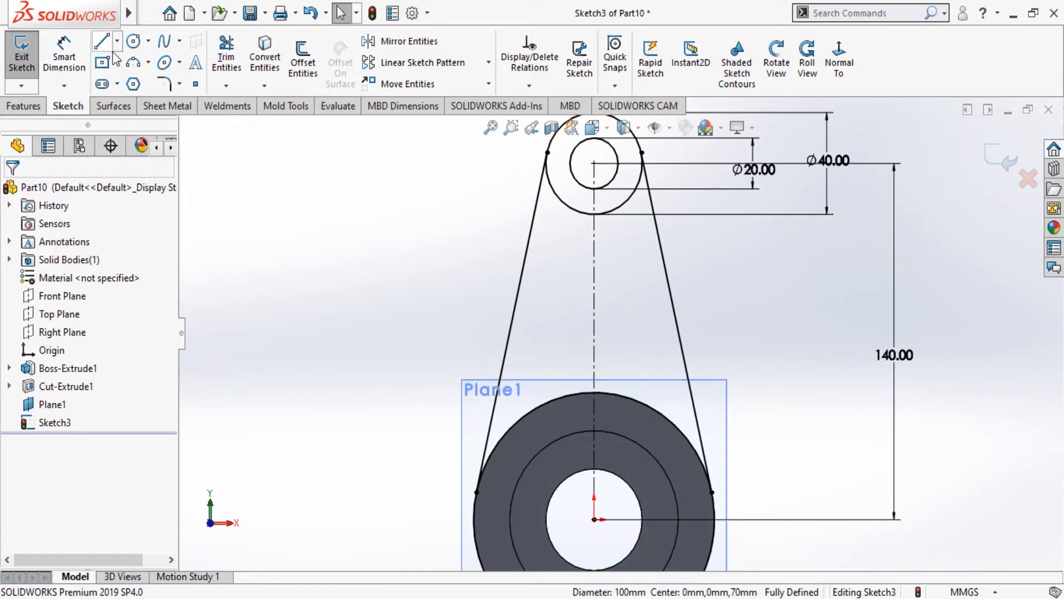
{"action": "left_click", "coordinate": [133, 40]}
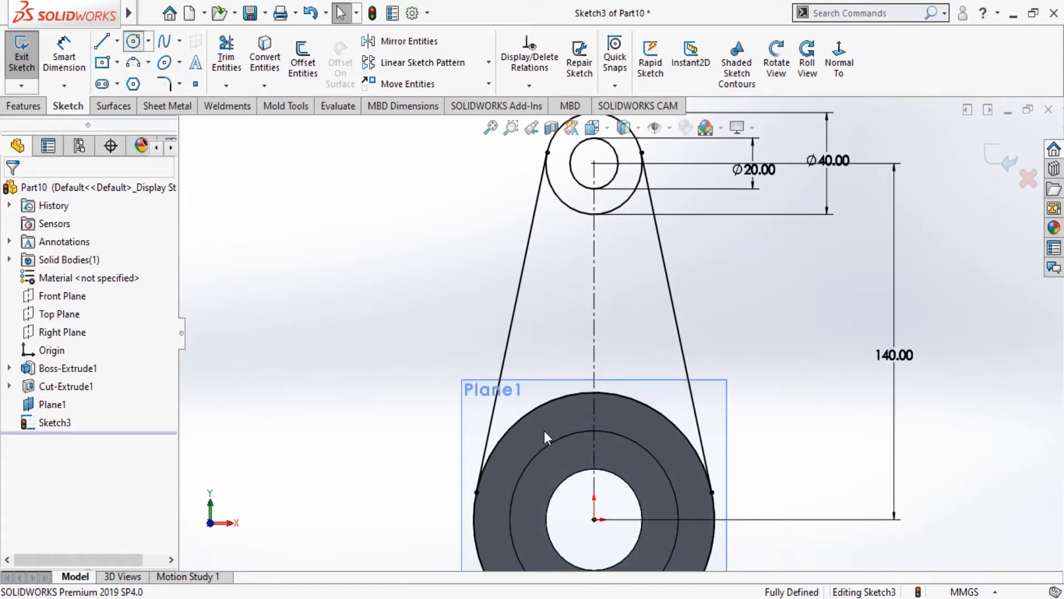
{"action": "left_click", "coordinate": [595, 520]}
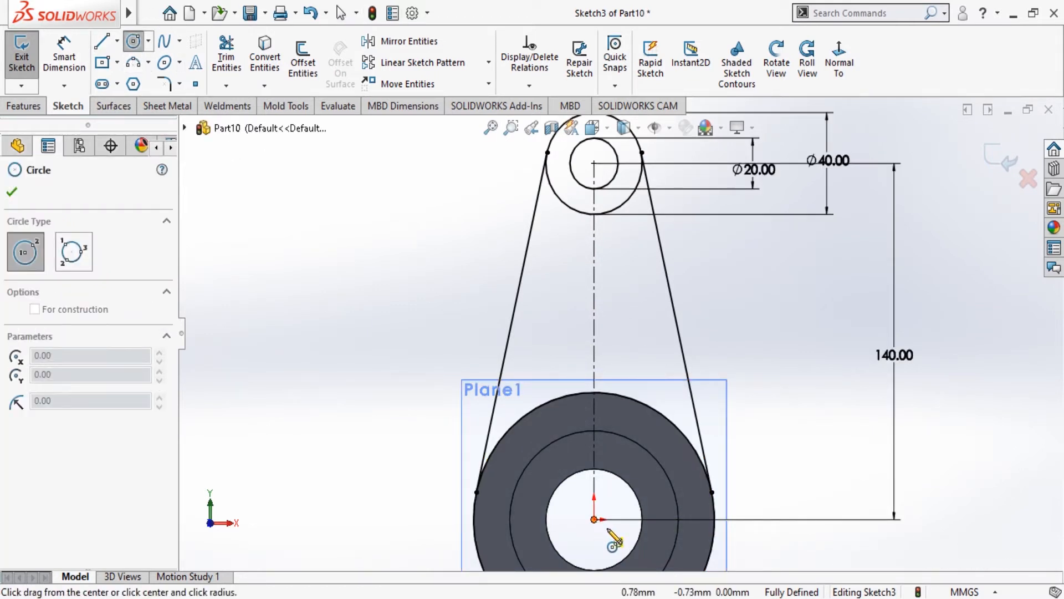
{"action": "left_click", "coordinate": [647, 367]}
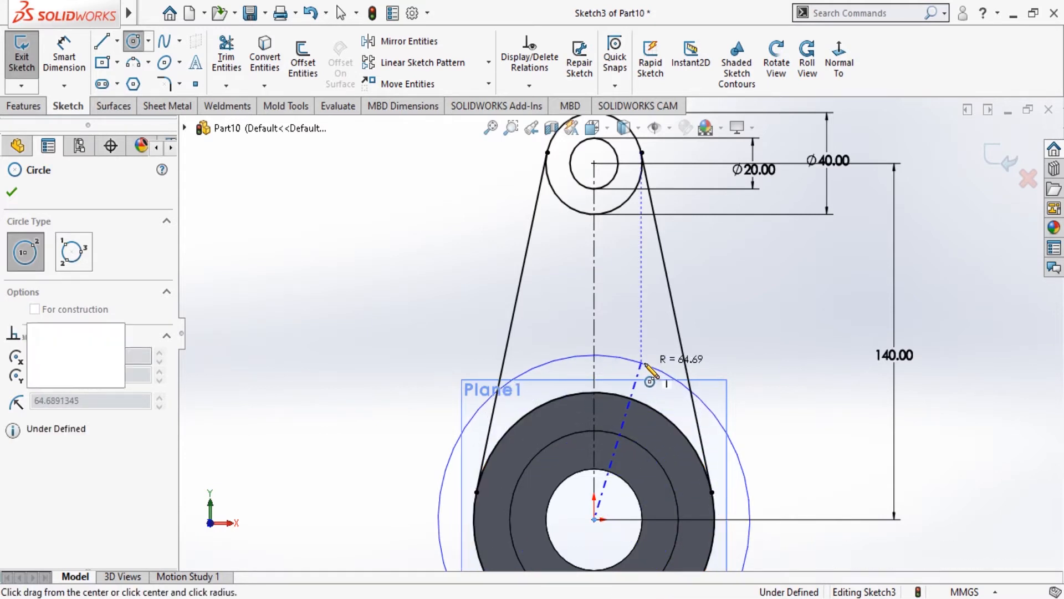
{"action": "left_click", "coordinate": [12, 192]}
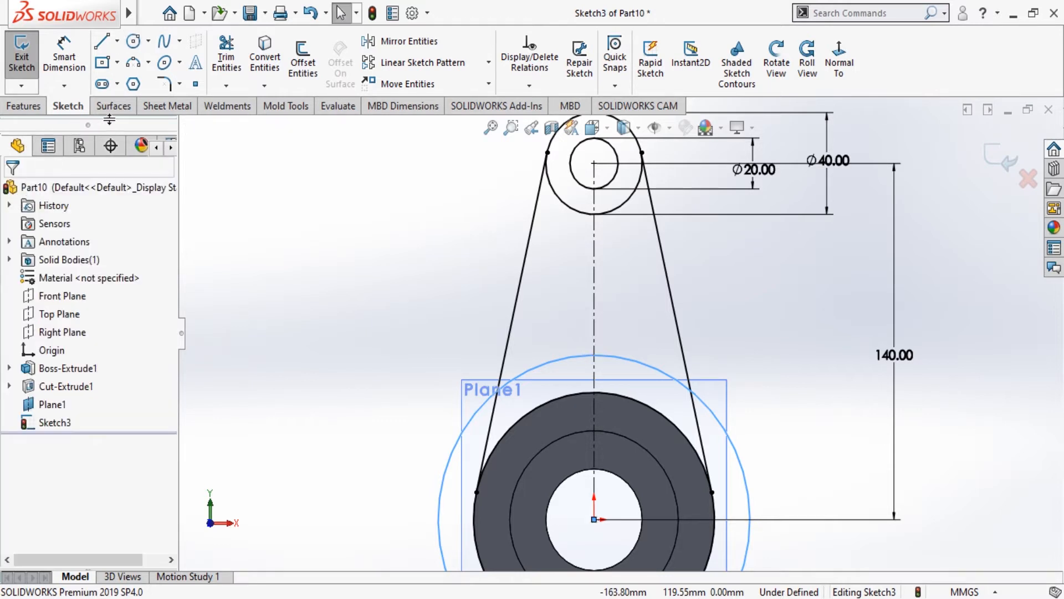
Dimension the large circle around the cylinder with a diameter of 125 mm.
{"action": "left_click", "coordinate": [64, 55]}
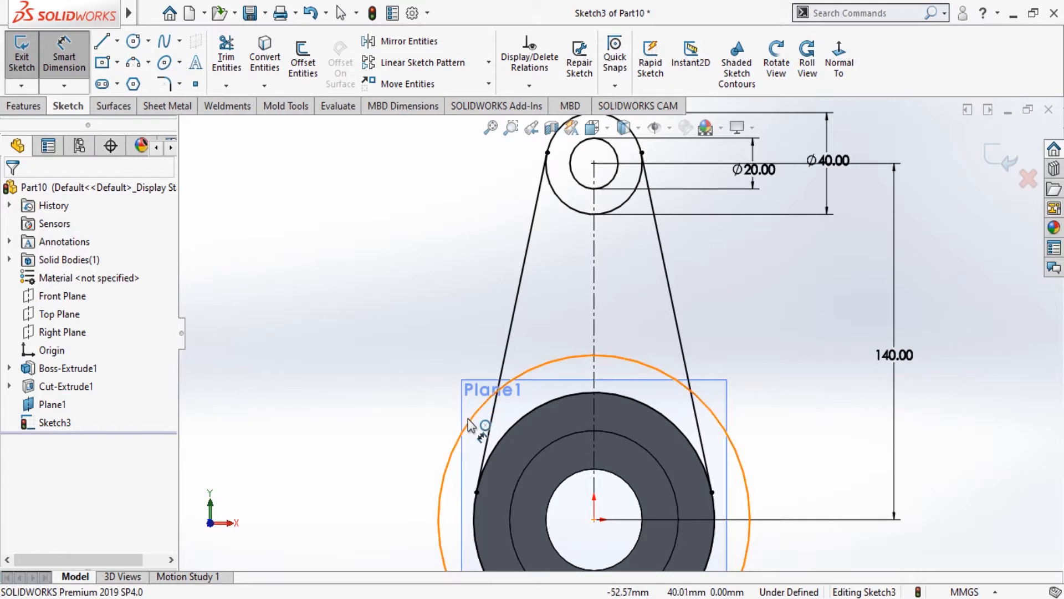
{"action": "left_click", "coordinate": [469, 425]}
{"action": "left_click", "coordinate": [392, 417]}
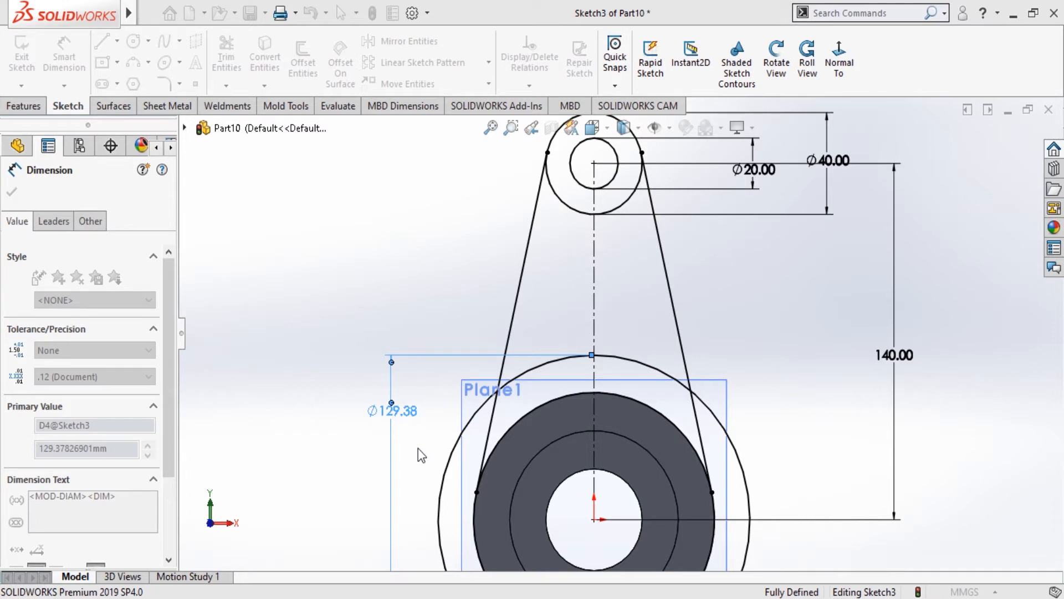
{"action": "type", "text": "125"}
{"action": "key", "text": "Return"}
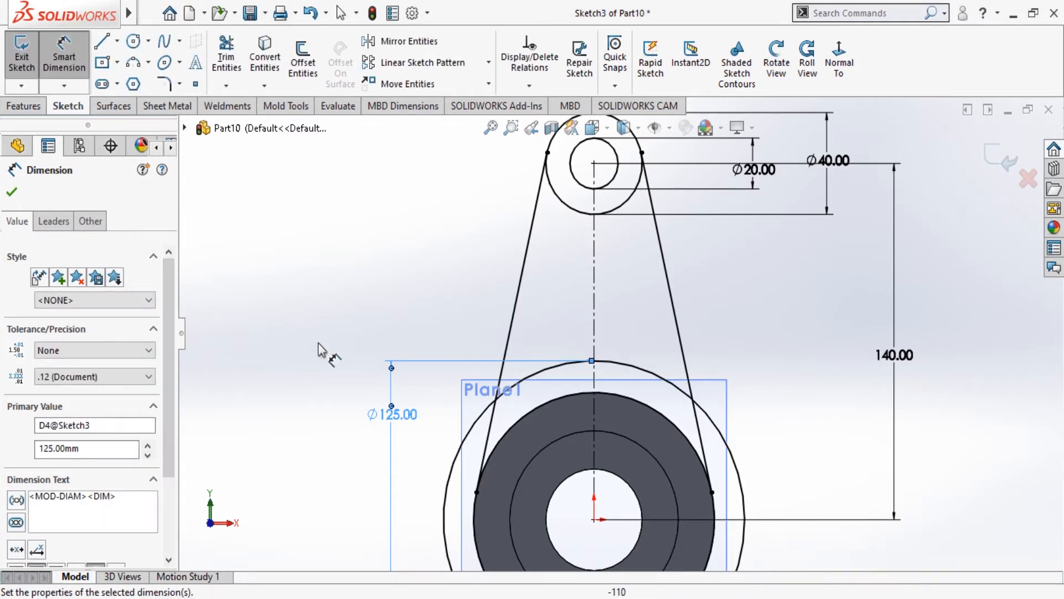
{"action": "left_click", "coordinate": [12, 193]}
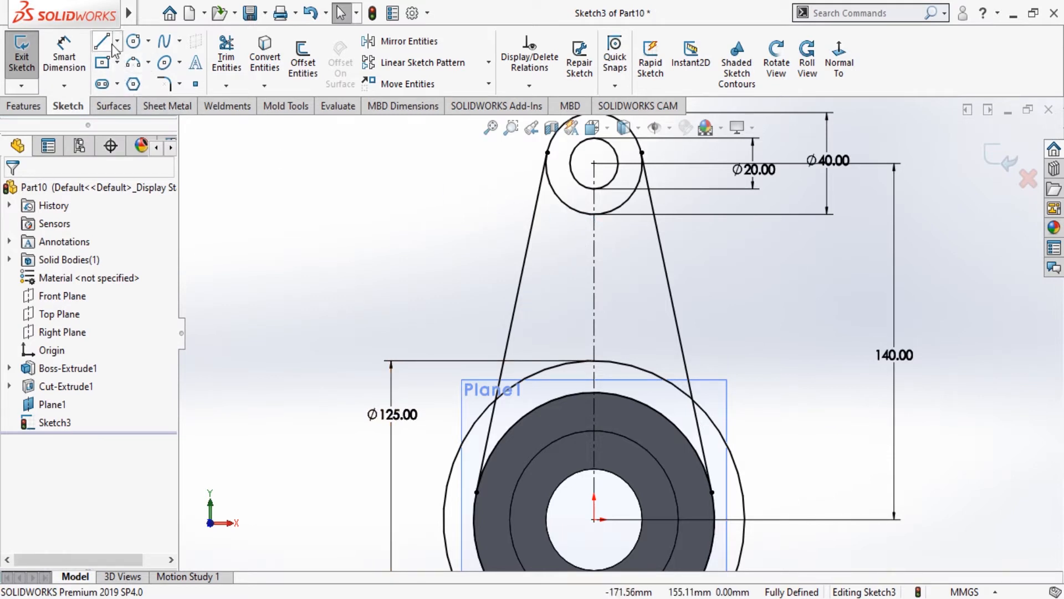
Draw a line about 73 mm long inside the left tangent line, from the 40 mm circle to the 125 mm circle.
{"action": "left_click", "coordinate": [560, 198]}
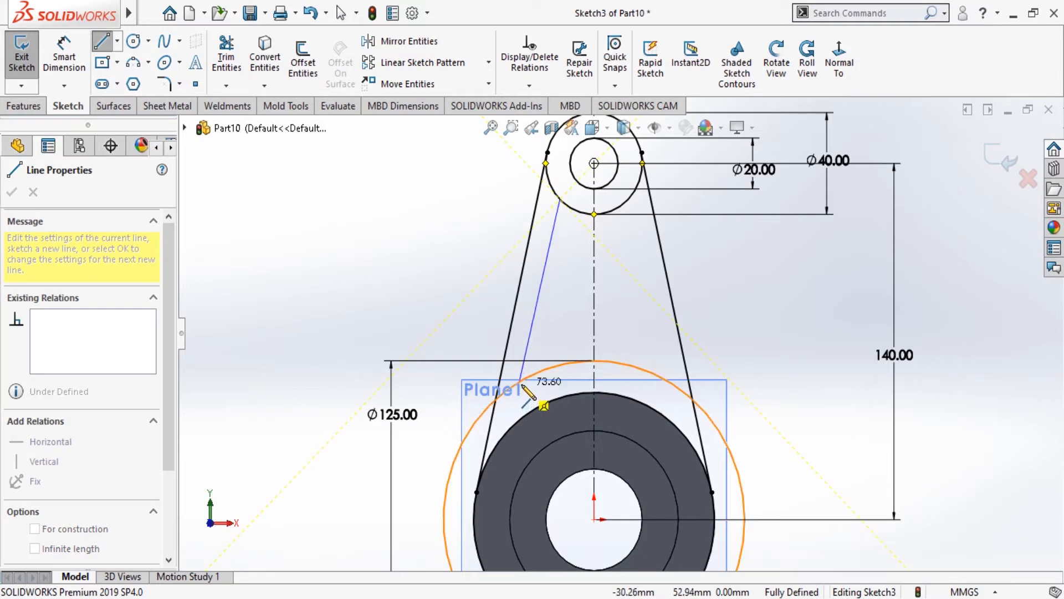
{"action": "left_click", "coordinate": [520, 380]}
{"action": "key", "text": "Escape"}
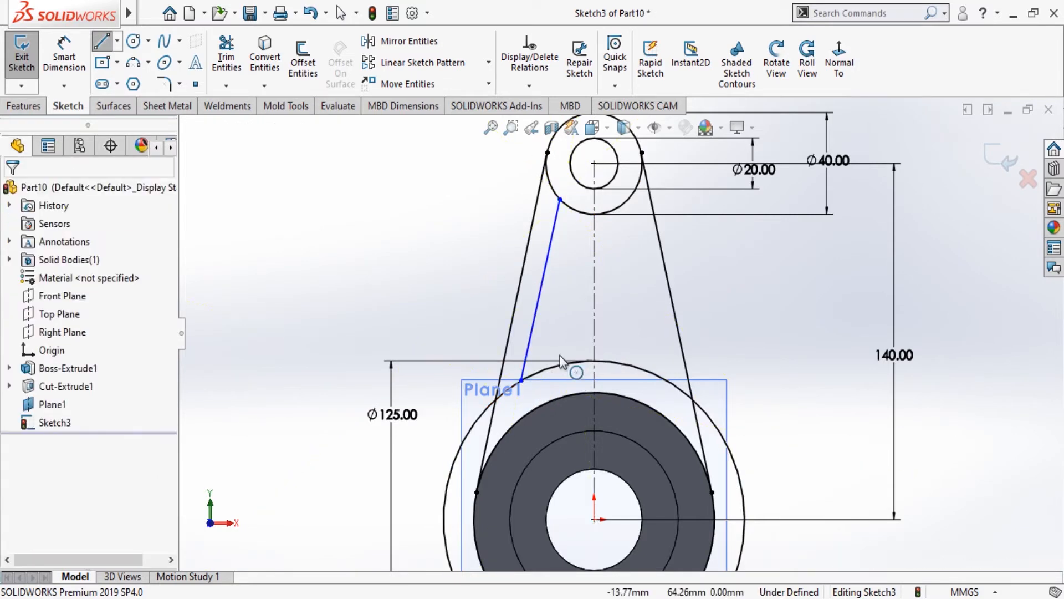
Make the inner slanted line parallel to the left tangent line.
{"action": "left_click", "coordinate": [535, 324]}
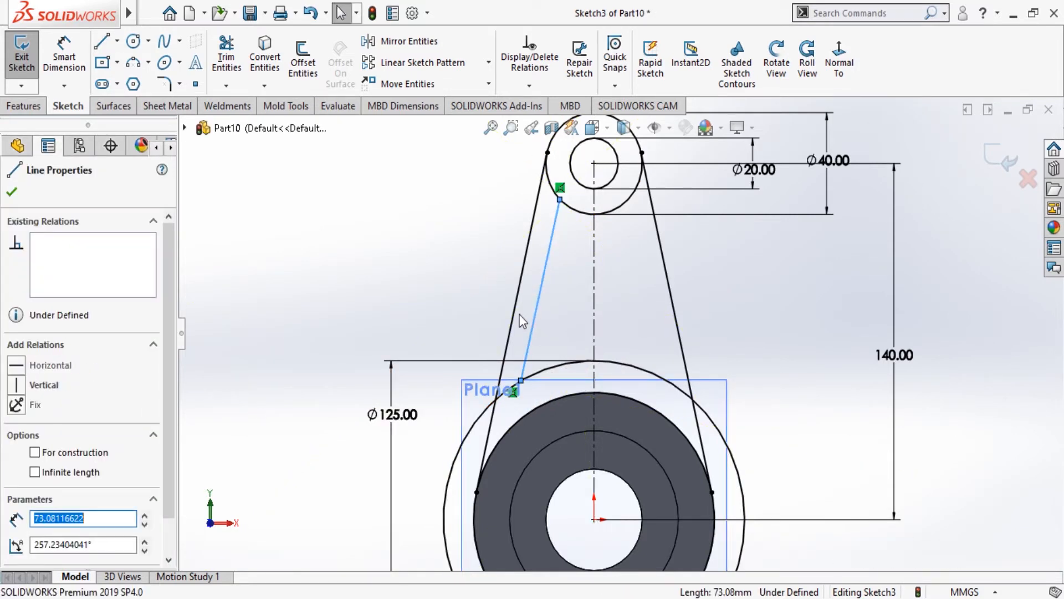
{"action": "left_click", "coordinate": [508, 343], "text": "ctrl"}
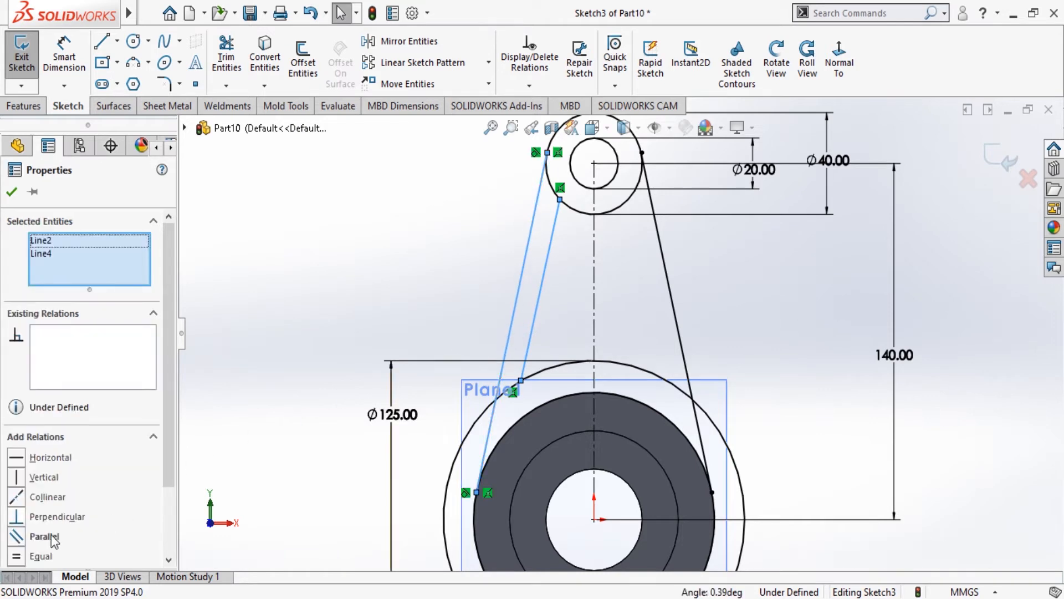
{"action": "left_click", "coordinate": [20, 537]}
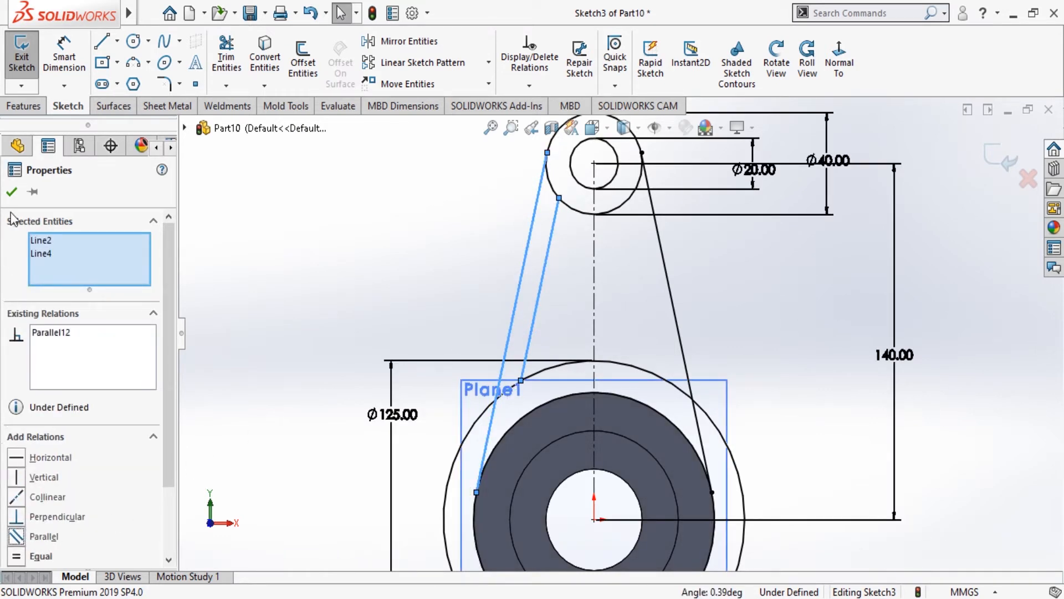
{"action": "left_click", "coordinate": [200, 233]}
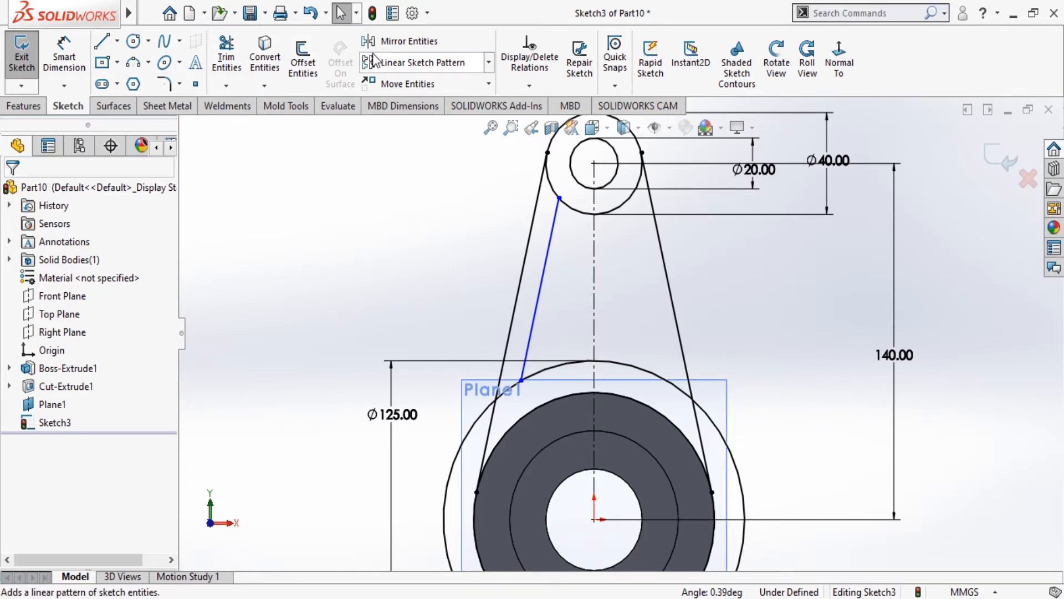
Mirror the inner slanted line about the vertical centreline, keeping the original.
{"action": "left_click", "coordinate": [393, 41]}
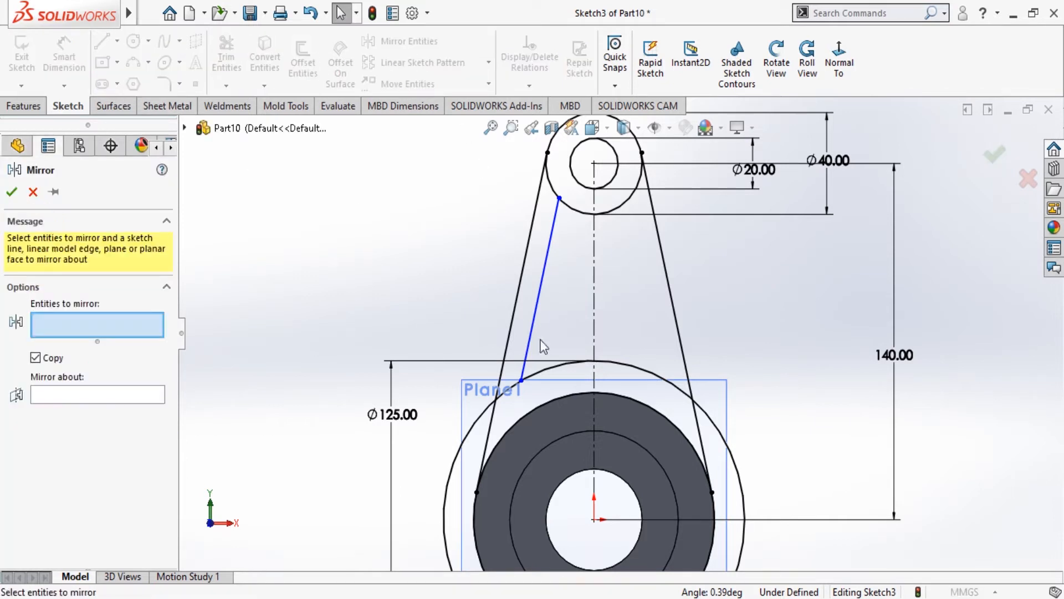
{"action": "left_click", "coordinate": [541, 306]}
{"action": "left_click", "coordinate": [140, 397]}
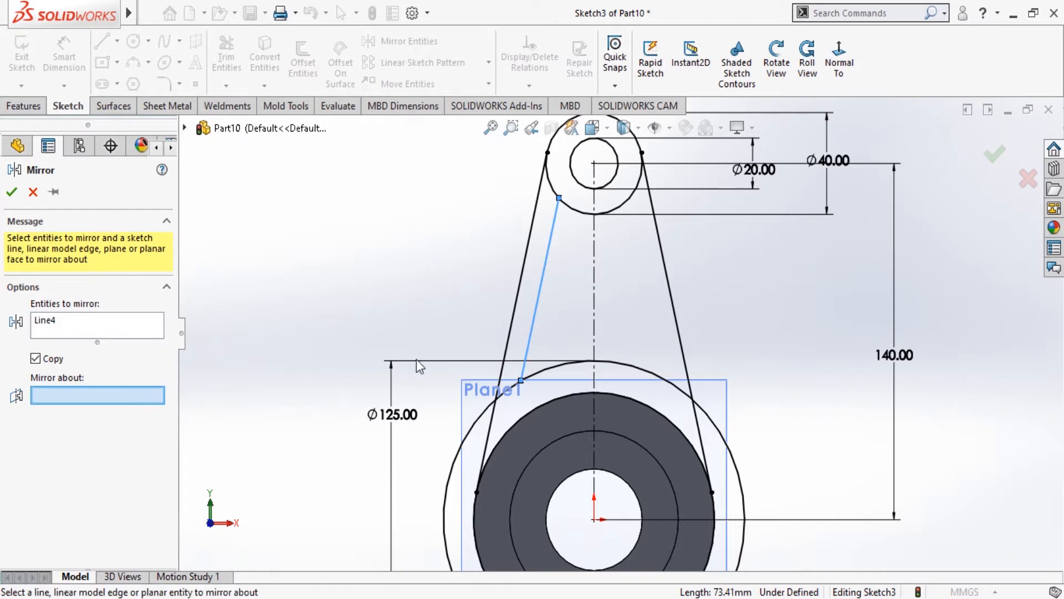
{"action": "left_click", "coordinate": [594, 326]}
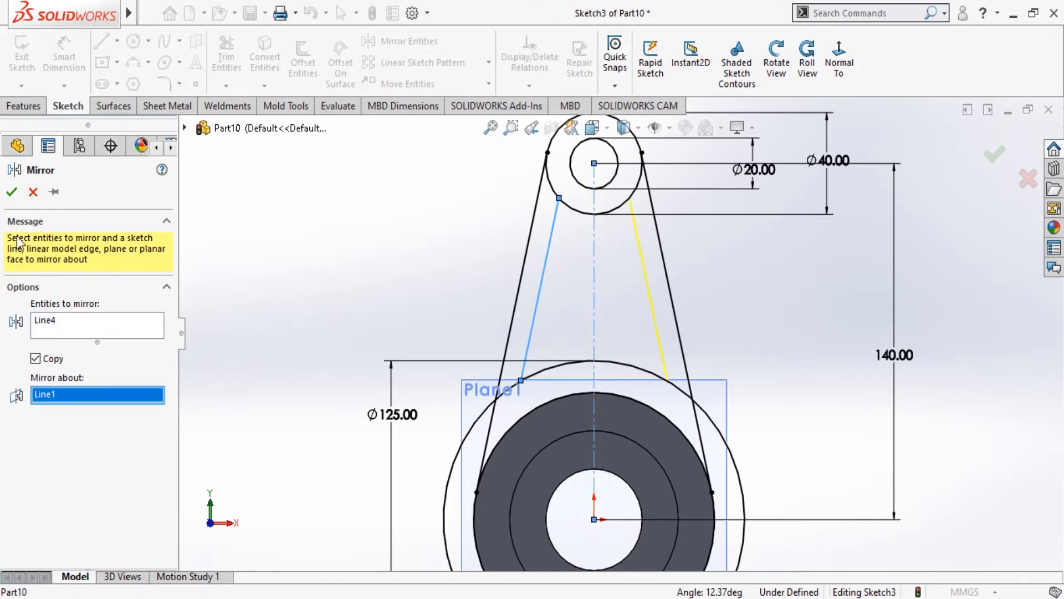
{"action": "left_click", "coordinate": [12, 194]}
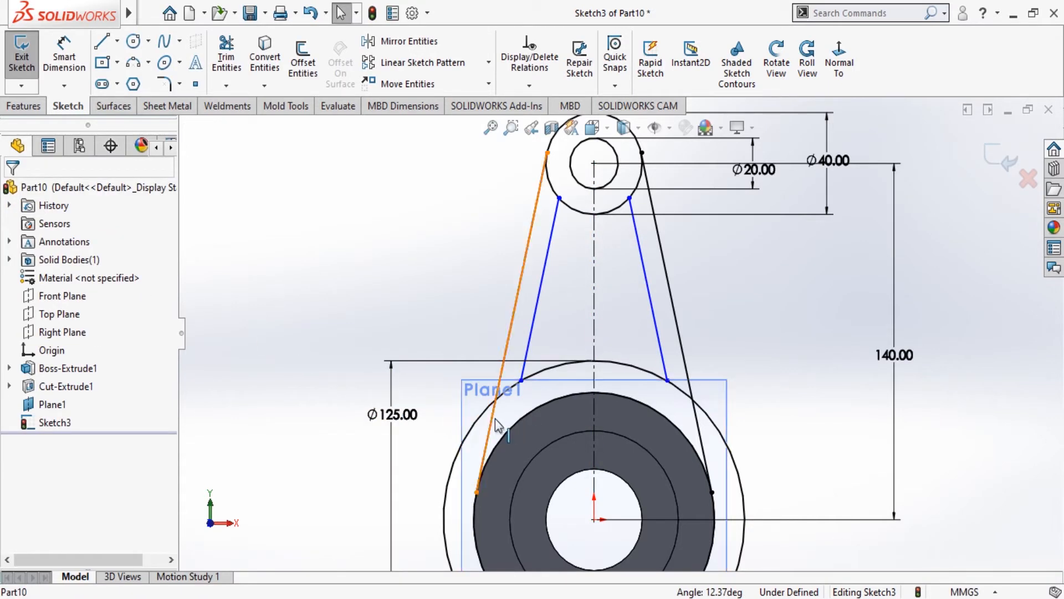
Trim the 125 mm circle so only its upper arc between the two inner slanted lines remains.
{"action": "left_click", "coordinate": [227, 58]}
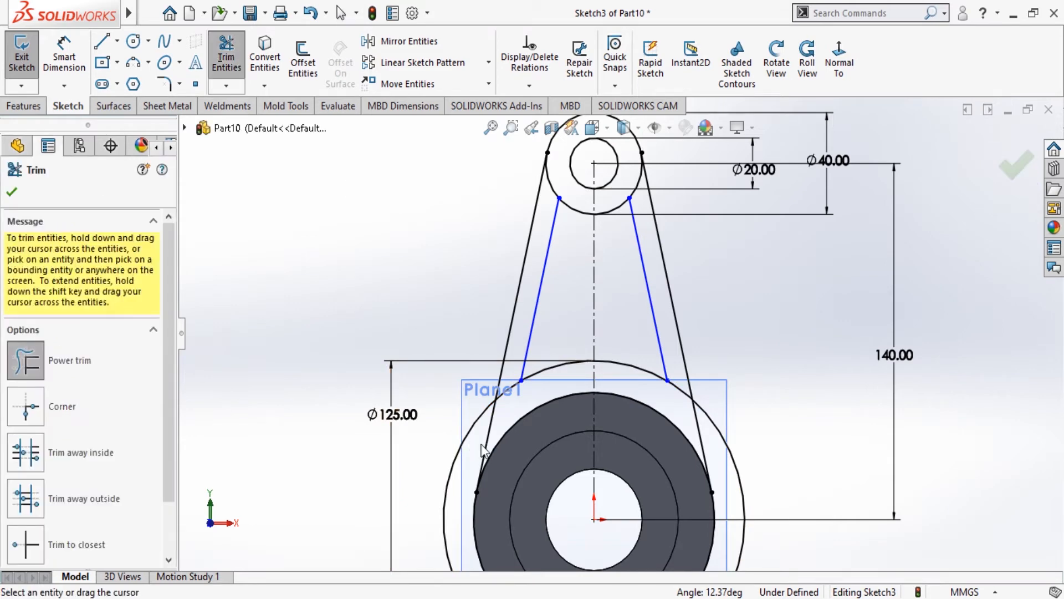
{"action": "scroll", "coordinate": [503, 419], "scroll_direction": "down", "scroll_amount": 3}
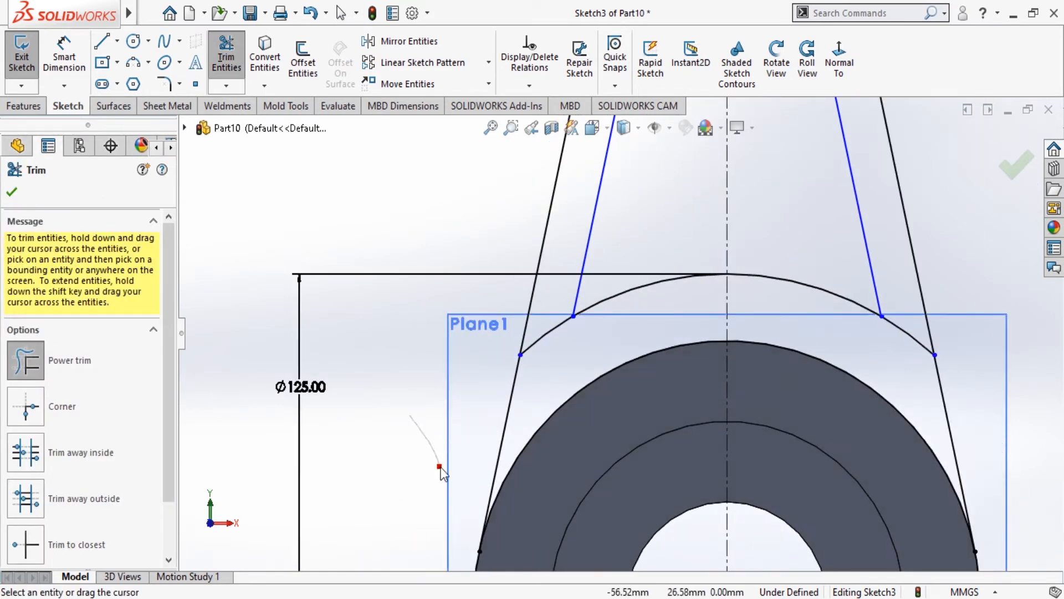
{"action": "scroll", "coordinate": [559, 362], "scroll_direction": "down", "scroll_amount": 2}
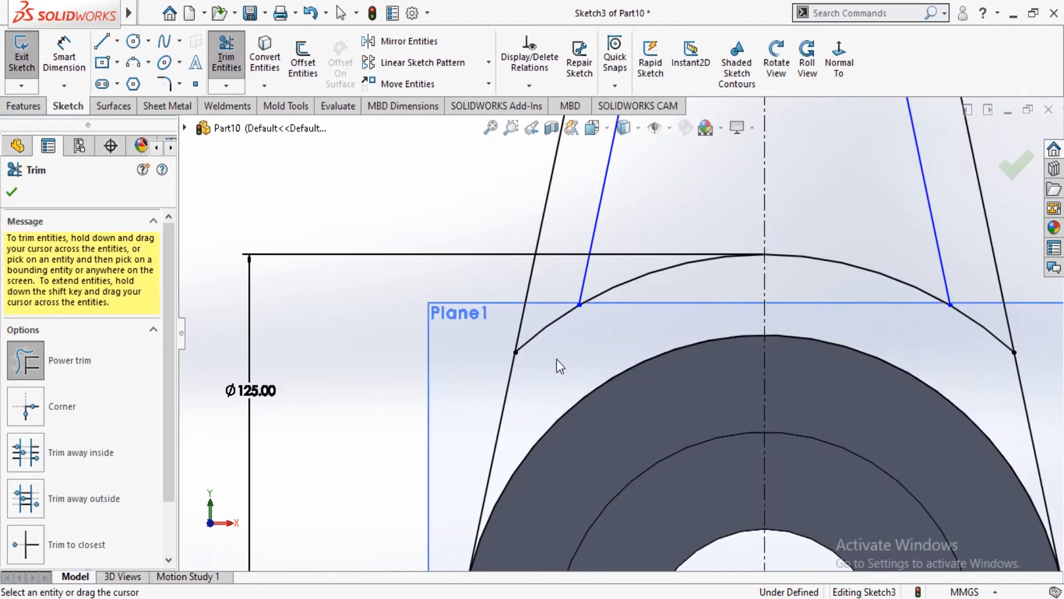
{"action": "left_click_drag", "start_coordinate": [556, 359], "coordinate": [546, 300]}
{"action": "left_click_drag", "start_coordinate": [972, 354], "coordinate": [970, 293]}
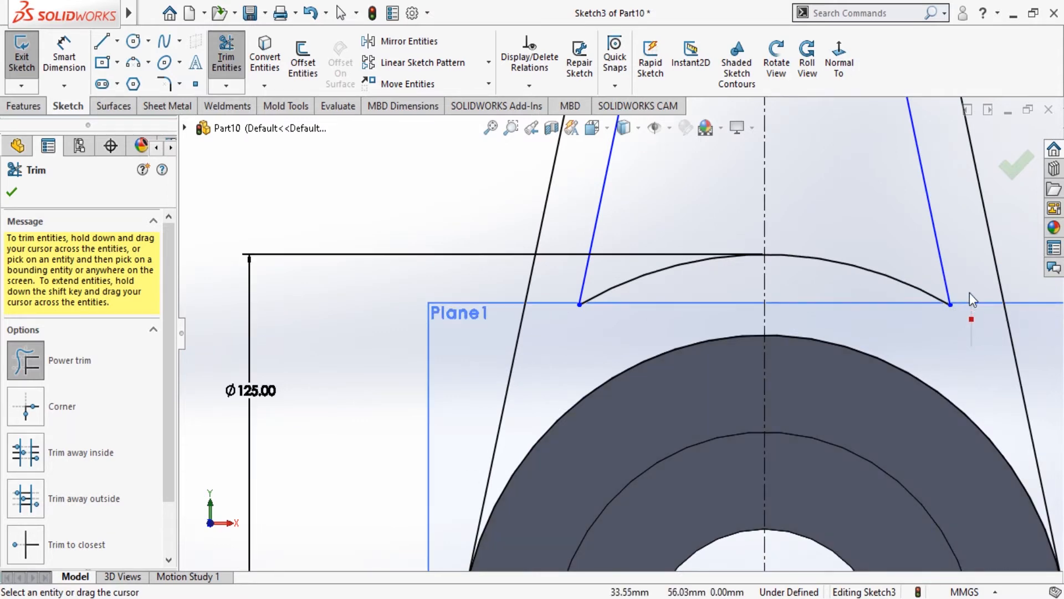
{"action": "scroll", "coordinate": [941, 298], "scroll_direction": "up", "scroll_amount": 5}
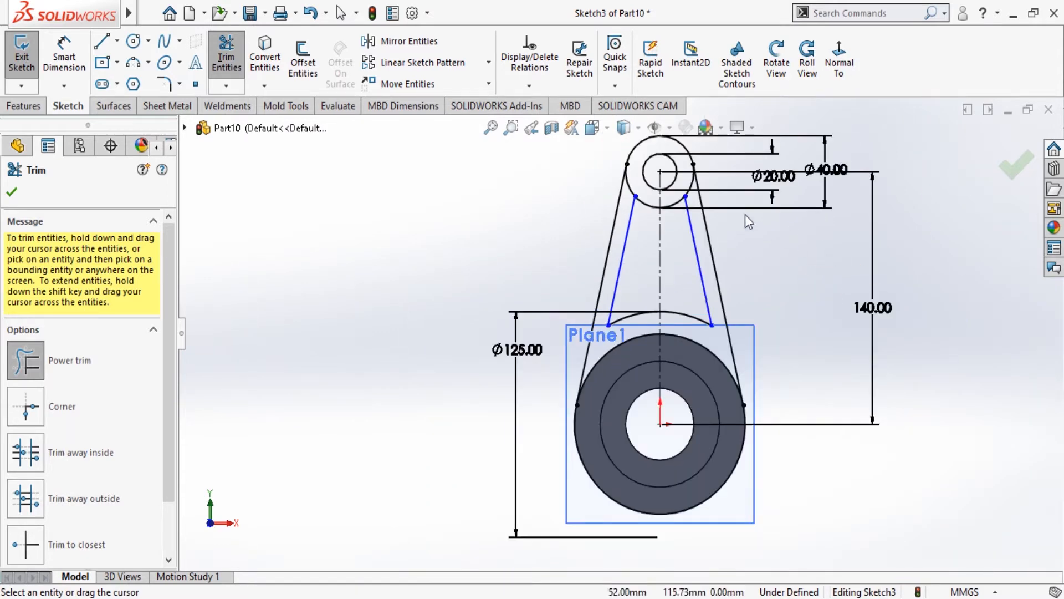
Trim away both side portions of the 40 mm circle between the outer tangent lines and the inner slanted lines.
{"action": "scroll", "coordinate": [693, 155], "scroll_direction": "down", "scroll_amount": 5}
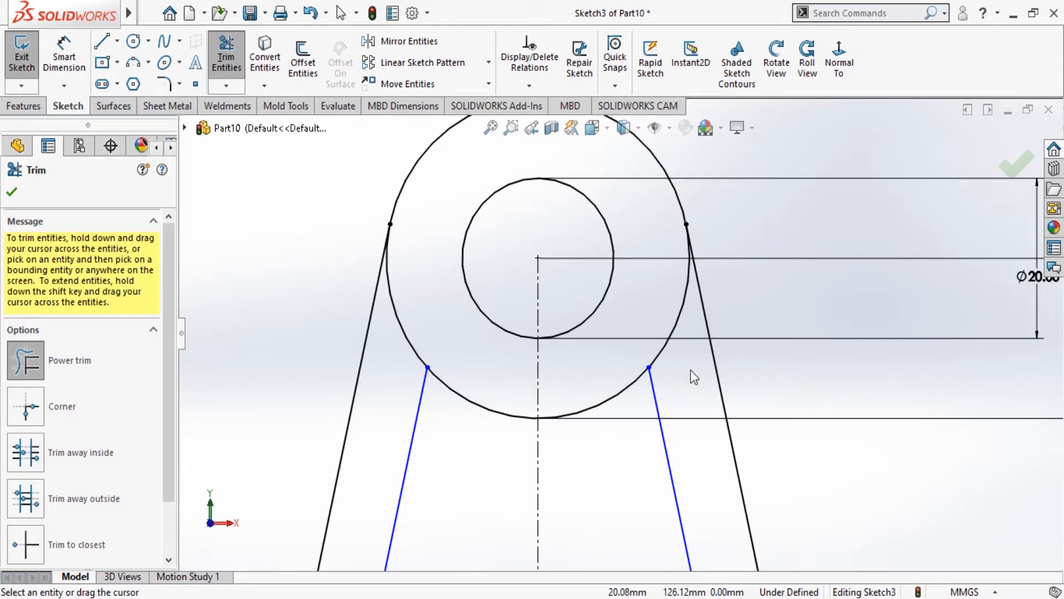
{"action": "left_click_drag", "start_coordinate": [691, 371], "coordinate": [628, 328]}
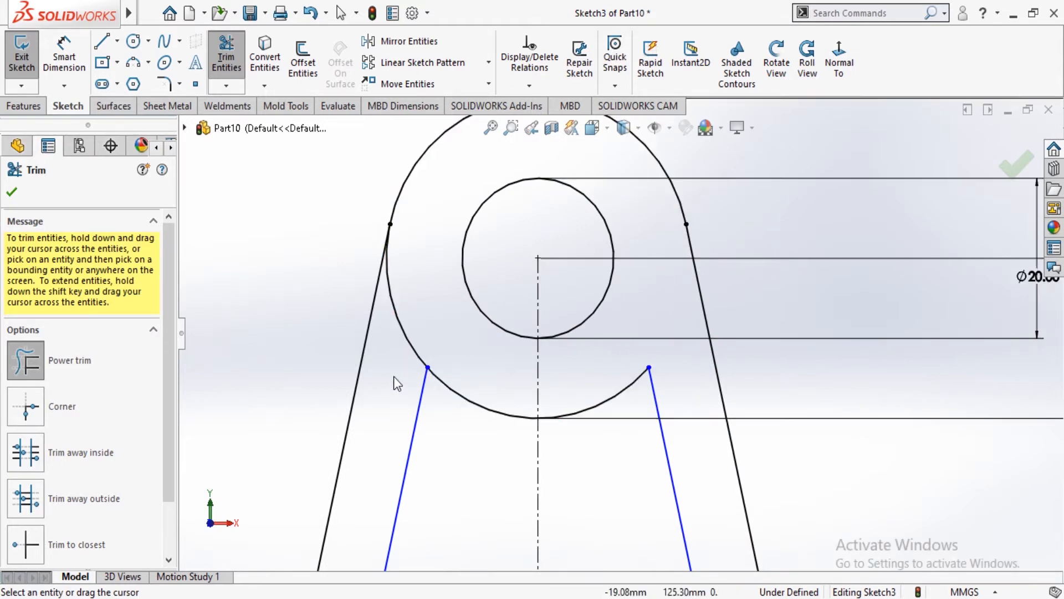
{"action": "left_click_drag", "start_coordinate": [394, 377], "coordinate": [417, 331]}
{"action": "scroll", "coordinate": [513, 334], "scroll_direction": "up", "scroll_amount": 4}
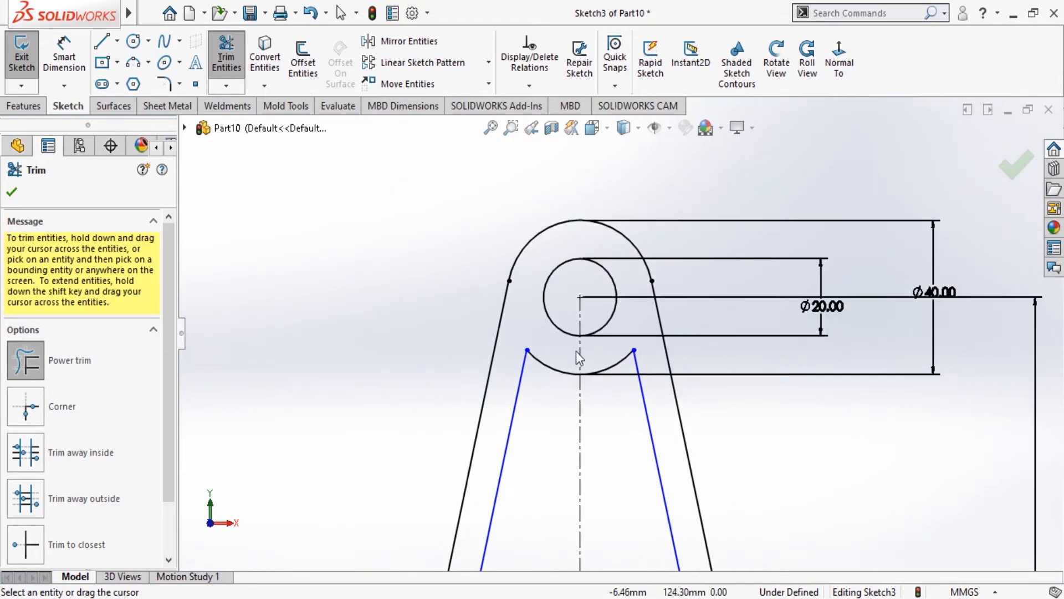
{"action": "scroll", "coordinate": [619, 335], "scroll_direction": "up", "scroll_amount": 3}
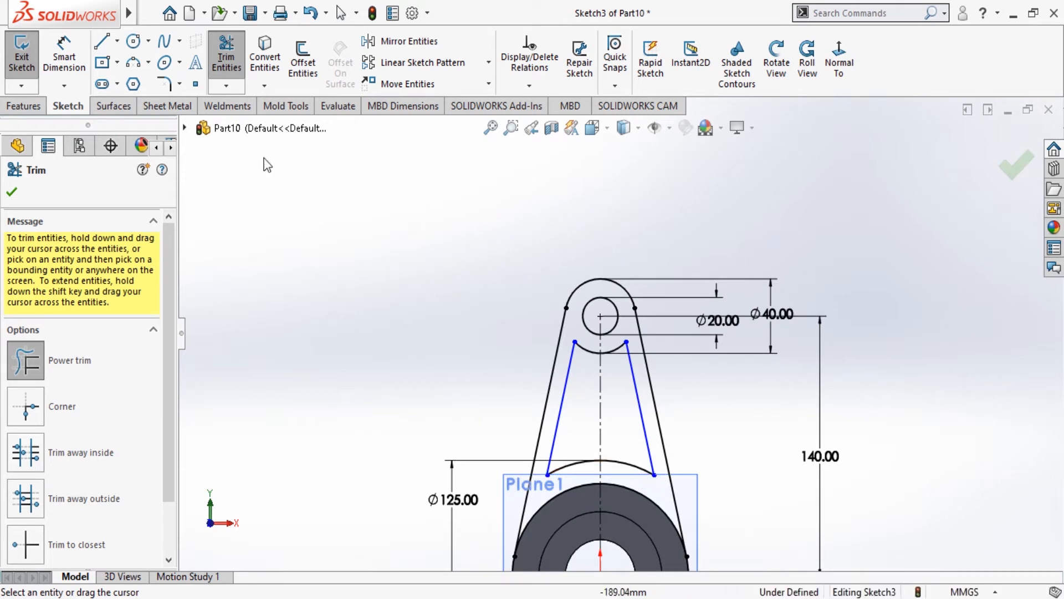
Select all four corners of the inner pocket outline for sketch fillets, pairing each slanted line with its adjoining arcs.
{"action": "left_click", "coordinate": [164, 83]}
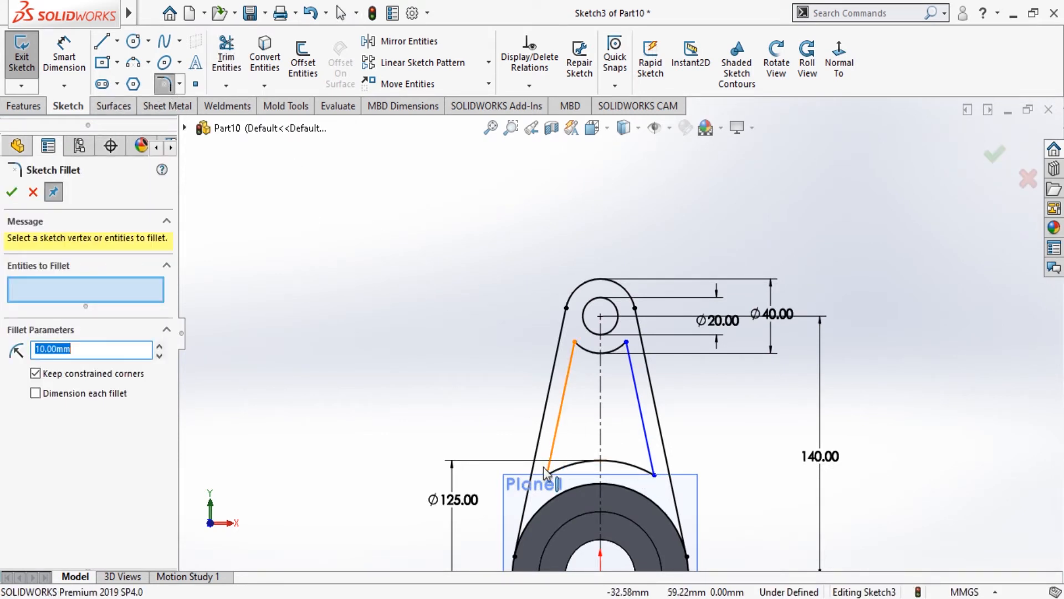
{"action": "scroll", "coordinate": [543, 466], "scroll_direction": "down", "scroll_amount": 3}
{"action": "left_click", "coordinate": [581, 423]}
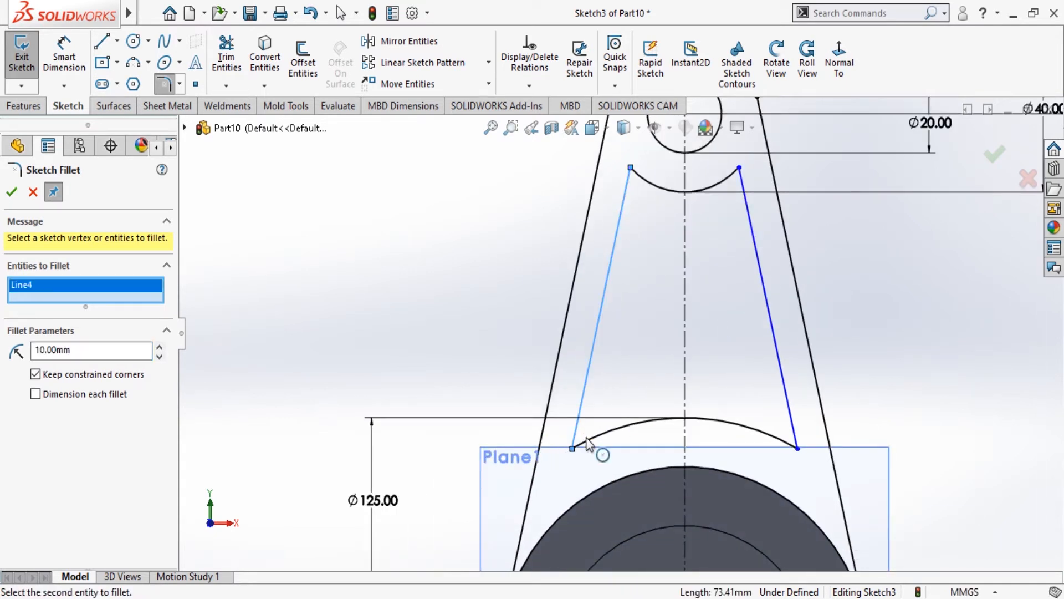
{"action": "left_click", "coordinate": [594, 443]}
{"action": "left_click", "coordinate": [748, 435]}
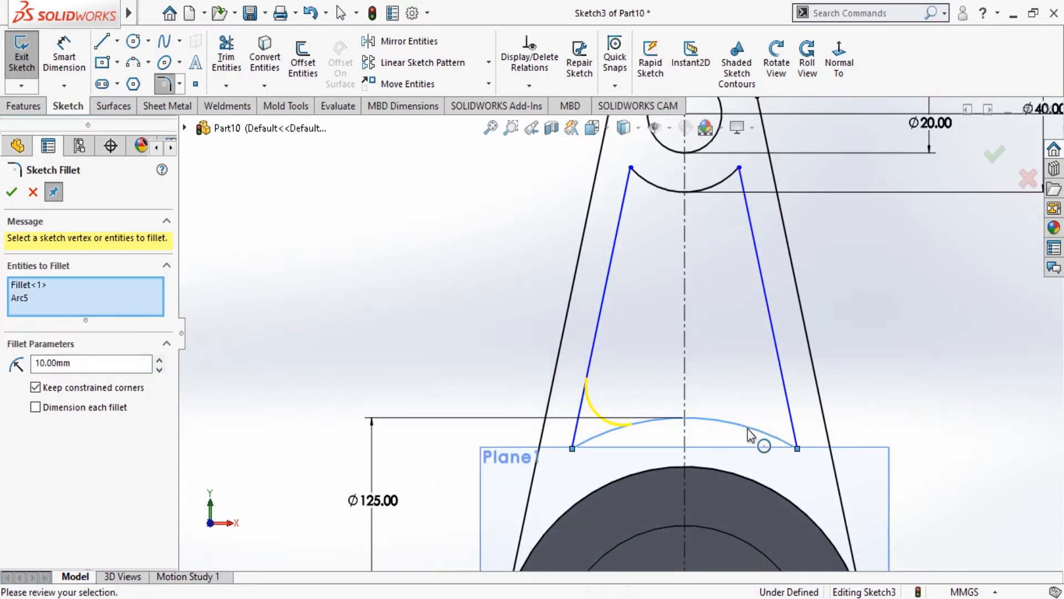
{"action": "left_click", "coordinate": [791, 414]}
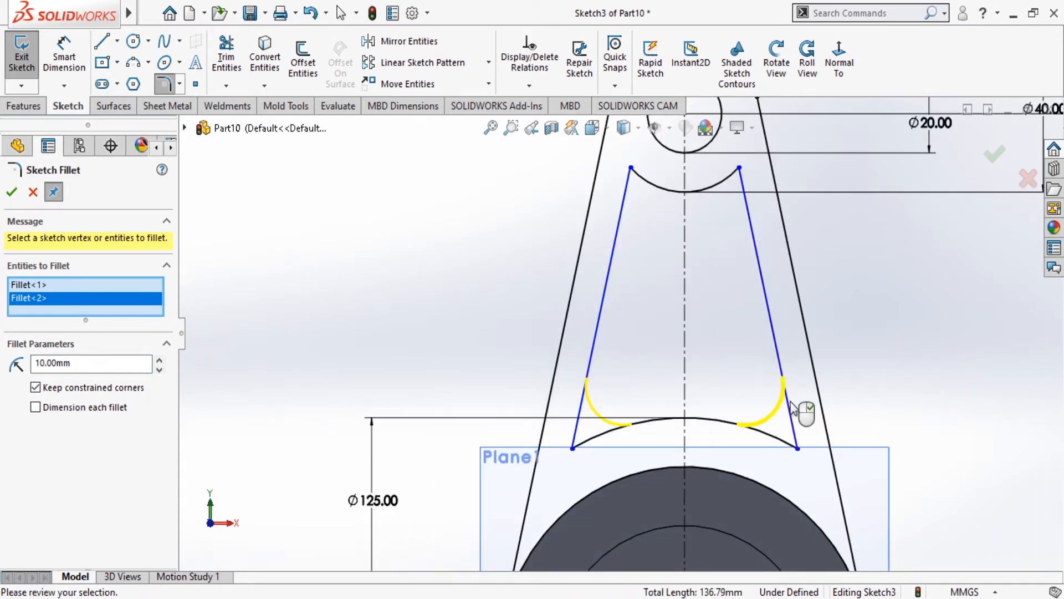
{"action": "left_click", "coordinate": [732, 188]}
{"action": "left_click", "coordinate": [751, 208]}
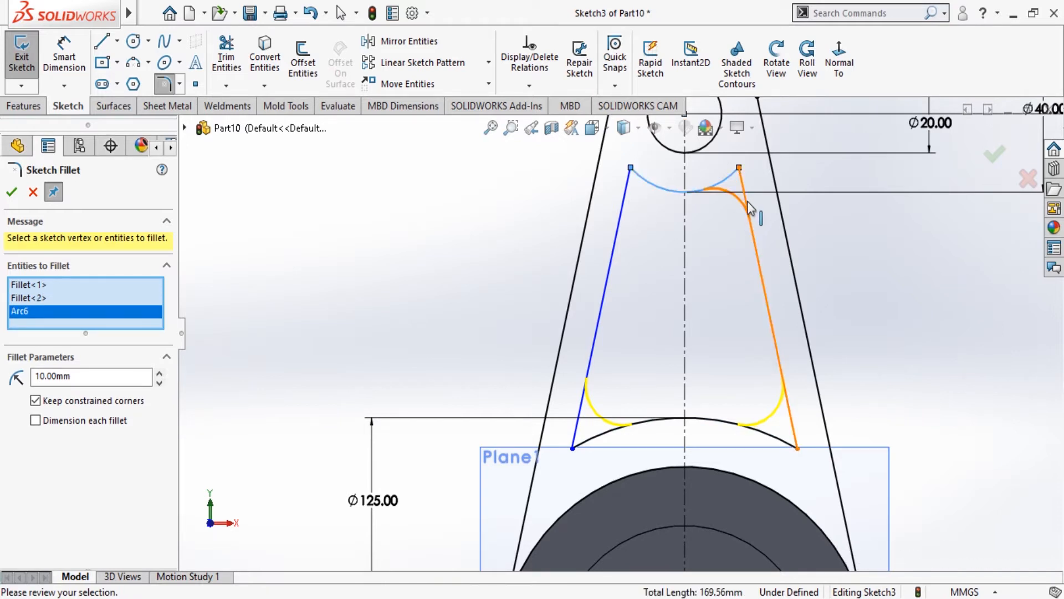
{"action": "left_click", "coordinate": [657, 191]}
{"action": "left_click", "coordinate": [621, 235]}
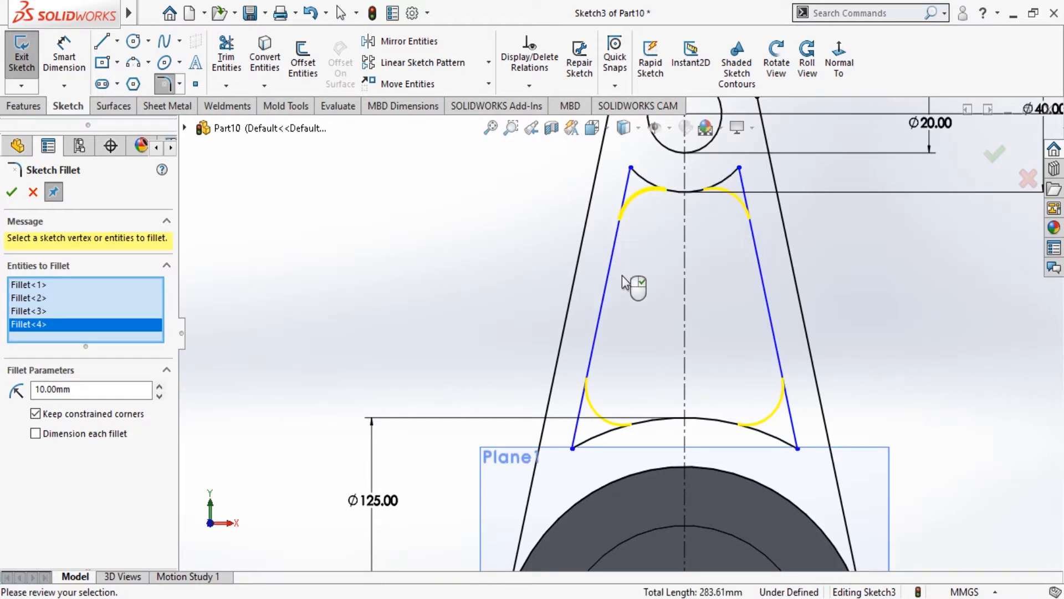
Set the radius of the pocket corner fillets to 5 mm and finish the sketch fillet.
{"action": "left_click_drag", "start_coordinate": [127, 392], "coordinate": [2, 409]}
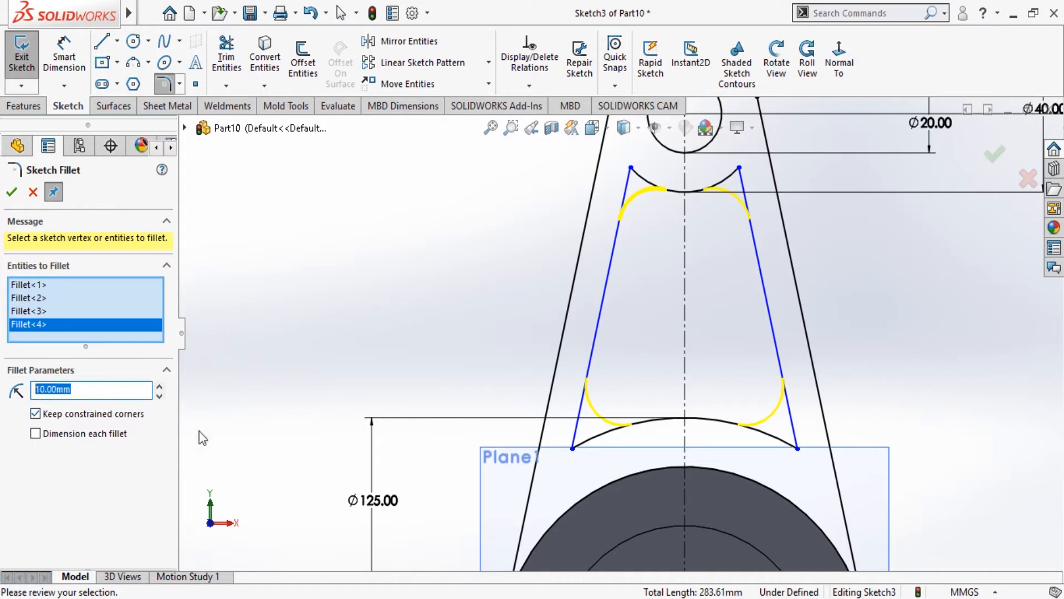
{"action": "type", "text": "5"}
{"action": "key", "text": "Return"}
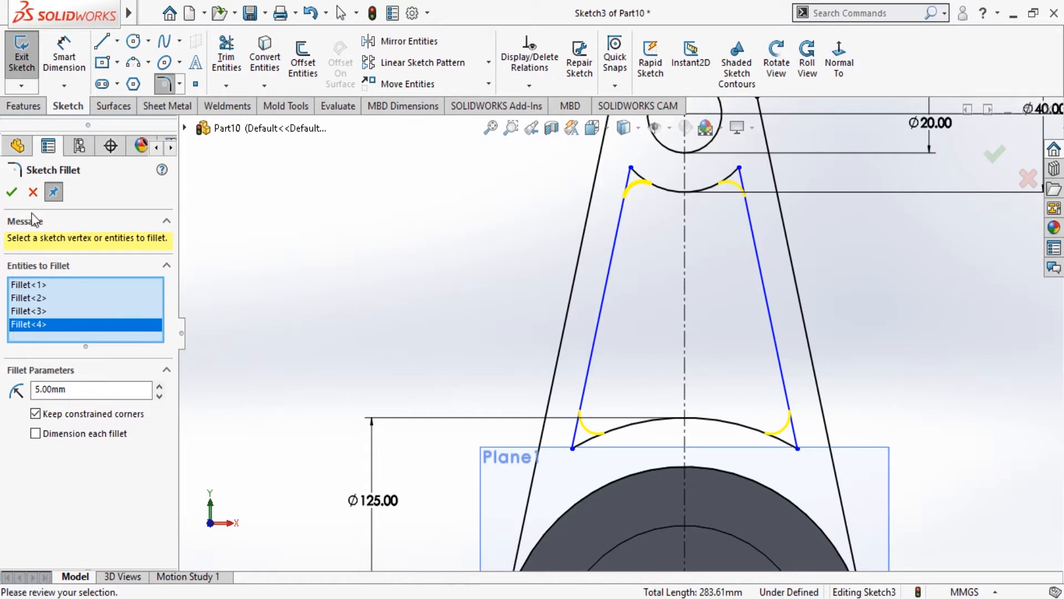
{"action": "left_click", "coordinate": [11, 192]}
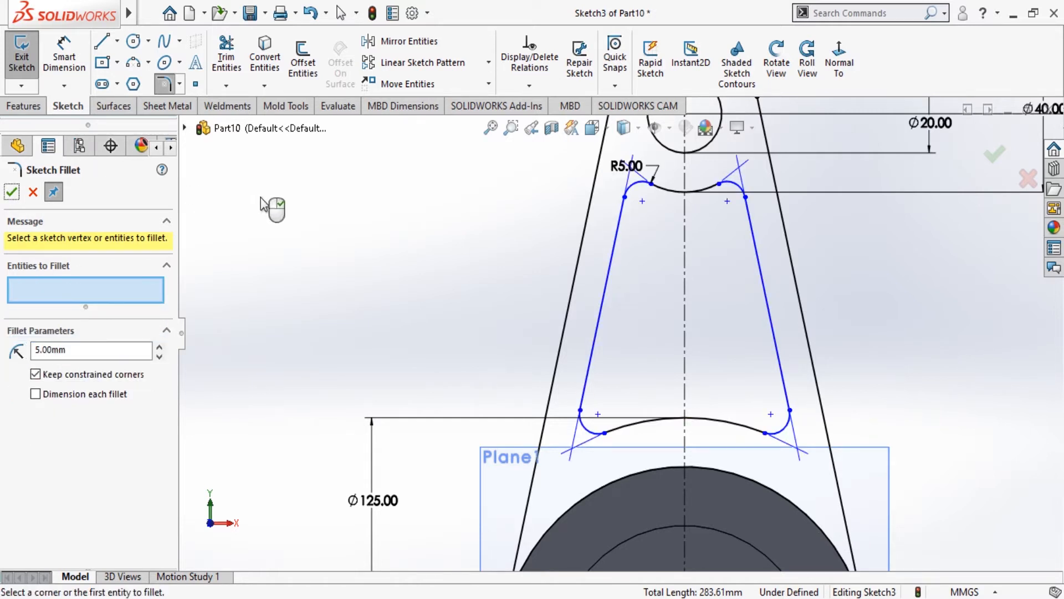
{"action": "scroll", "coordinate": [637, 297], "scroll_direction": "up", "scroll_amount": 5}
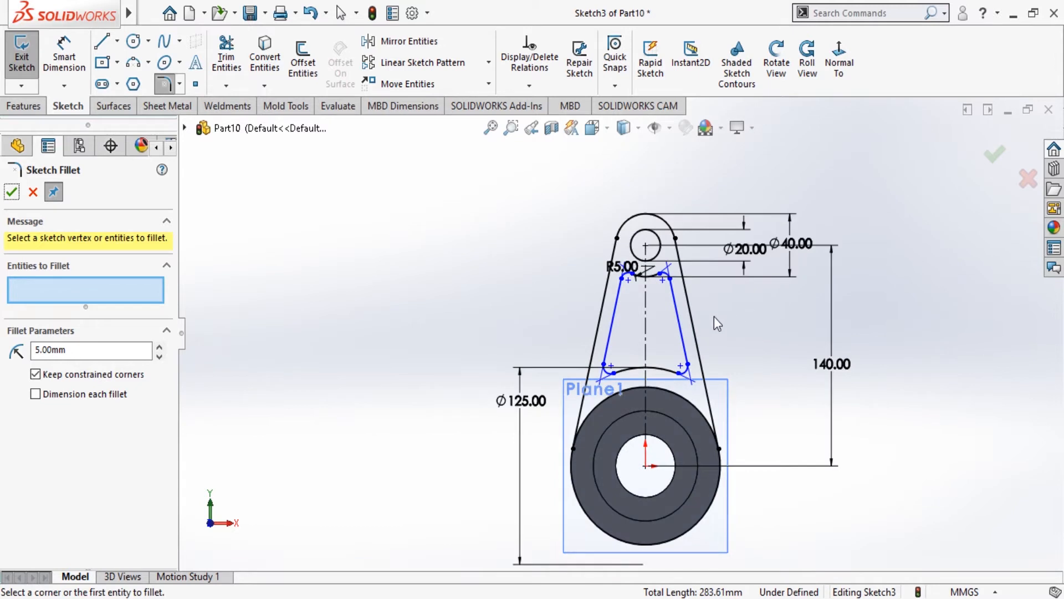
{"action": "scroll", "coordinate": [714, 316], "scroll_direction": "down", "scroll_amount": 2}
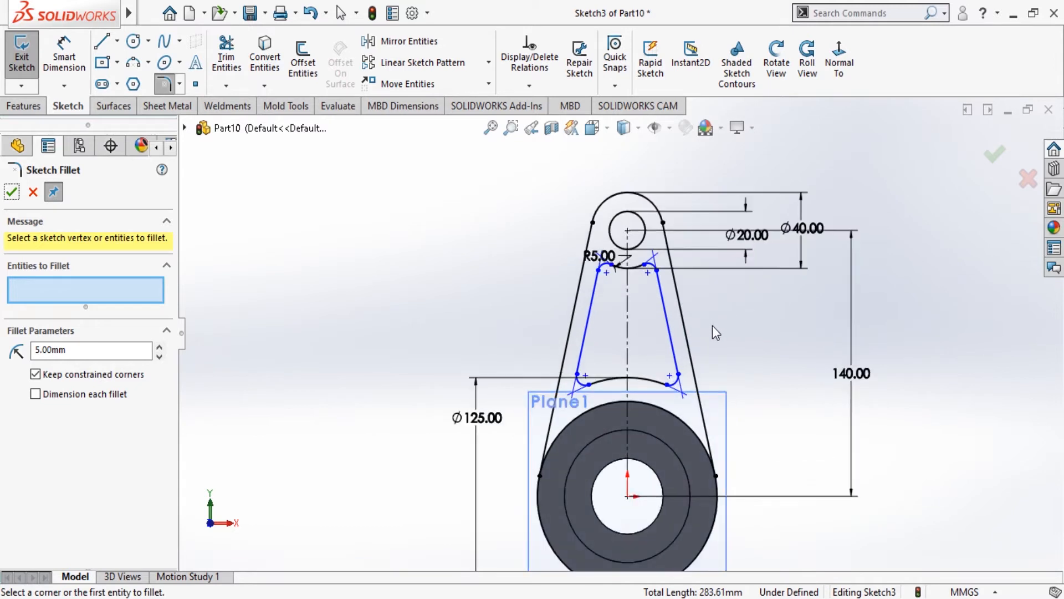
{"action": "left_click", "coordinate": [10, 194]}
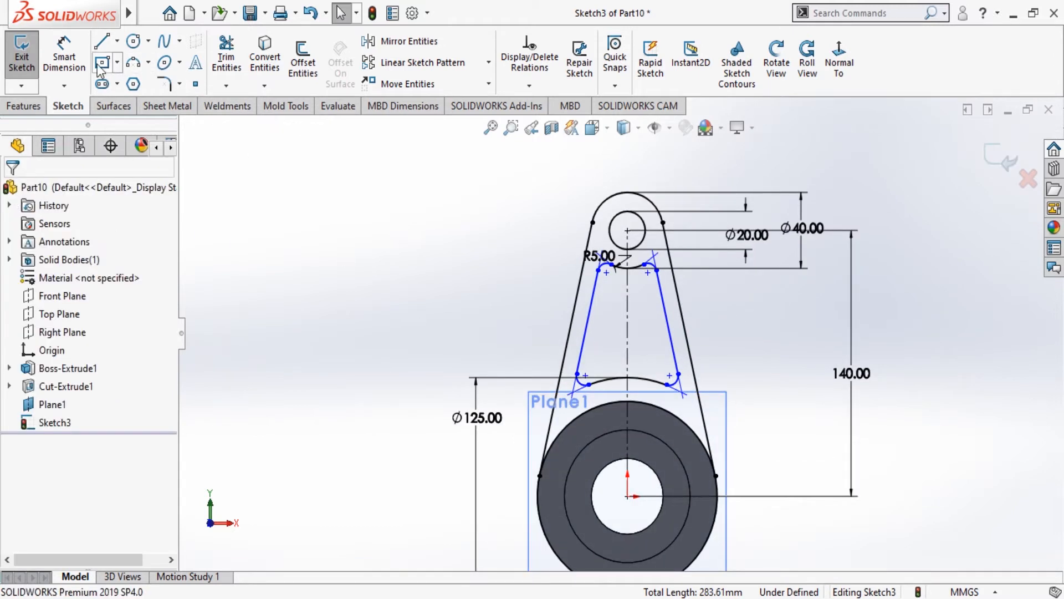
Start a boss extrusion using only the arm region surrounding the pocket and the 20 mm hole as its contour.
{"action": "left_click", "coordinate": [23, 106]}
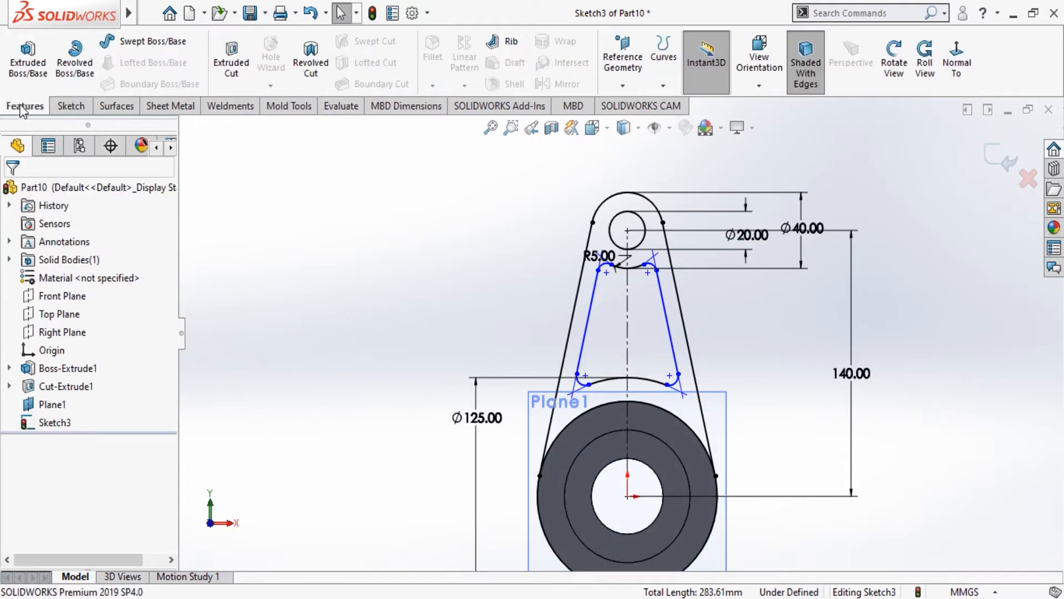
{"action": "left_click", "coordinate": [36, 75]}
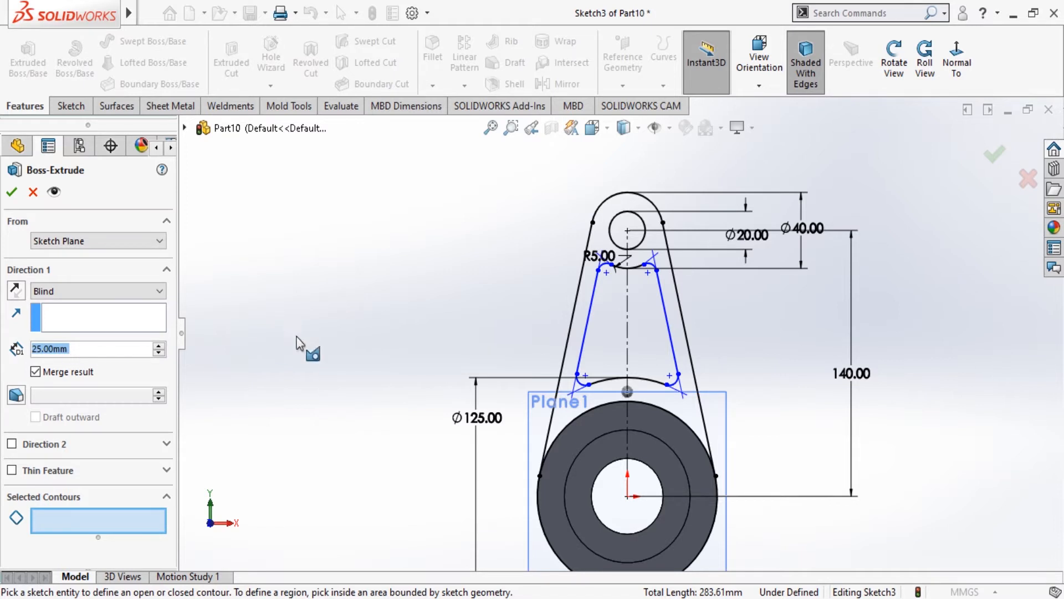
{"action": "left_click", "coordinate": [83, 521]}
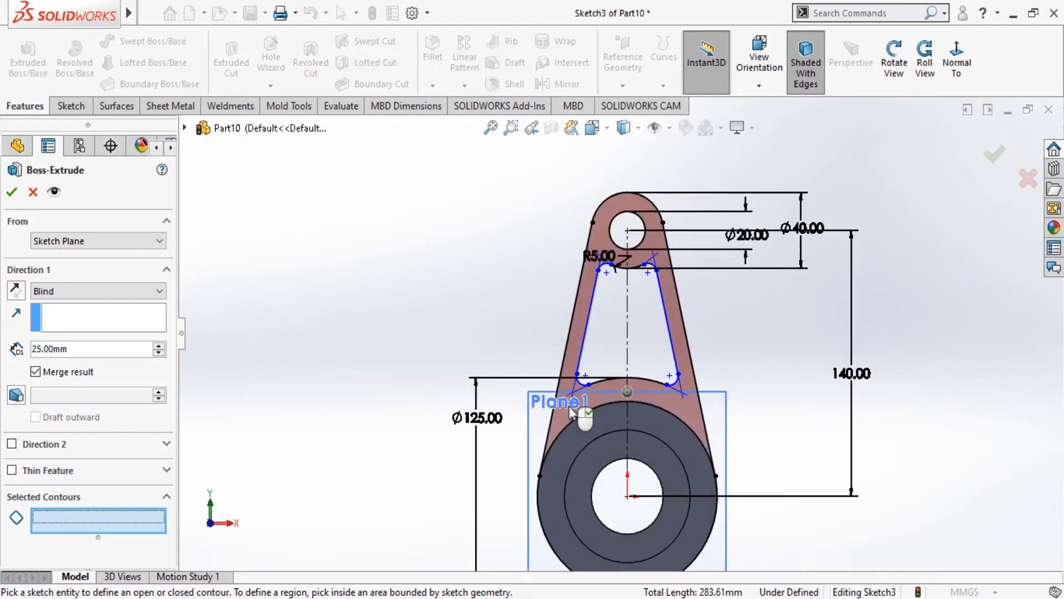
{"action": "left_click", "coordinate": [608, 391]}
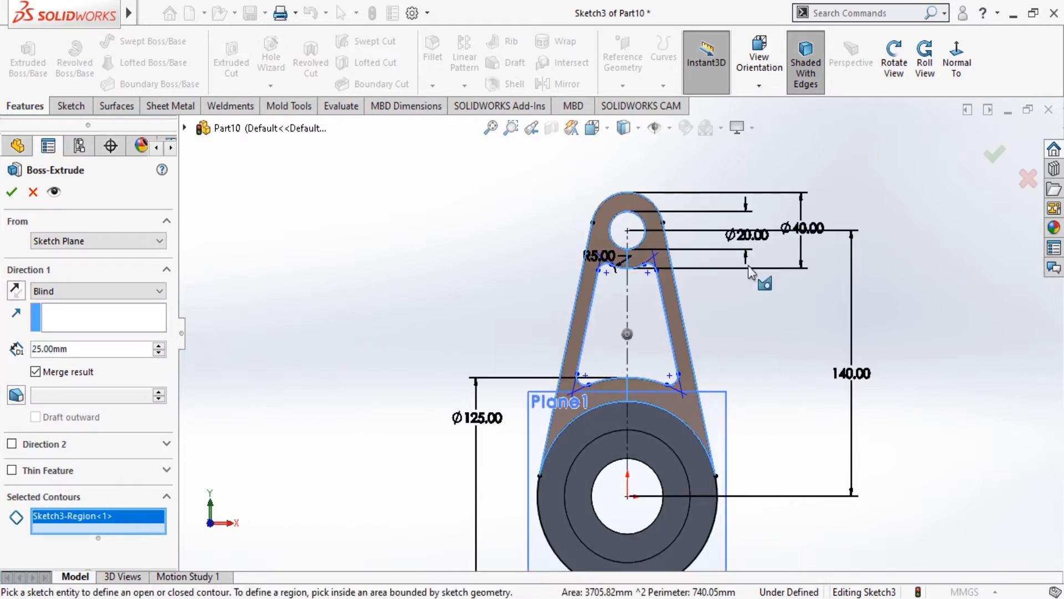
Extrude the arm region 20 mm with the Mid Plane end condition and without merging the result.
{"action": "left_click", "coordinate": [892, 88]}
{"action": "left_click_drag", "start_coordinate": [908, 271], "coordinate": [831, 306]}
{"action": "left_click", "coordinate": [50, 288]}
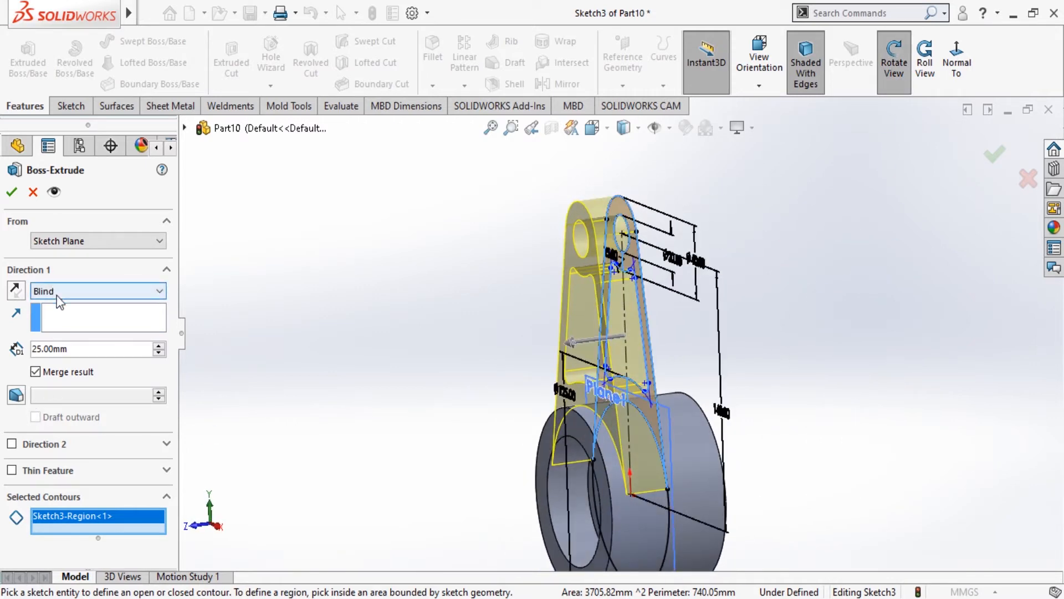
{"action": "left_click", "coordinate": [69, 371]}
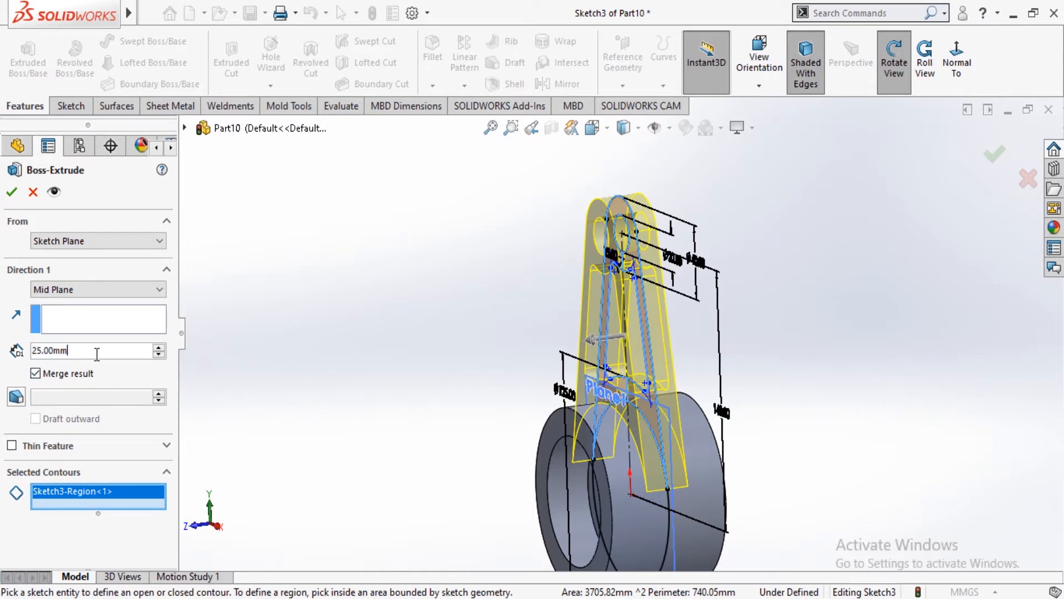
{"action": "type", "text": "20"}
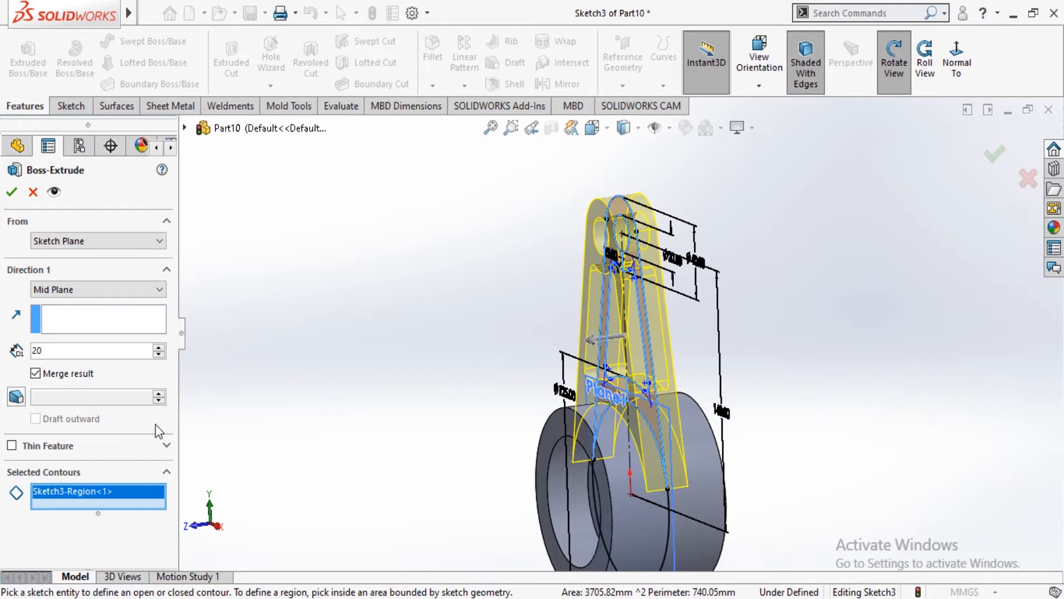
{"action": "key", "text": "Return"}
{"action": "left_click", "coordinate": [137, 373]}
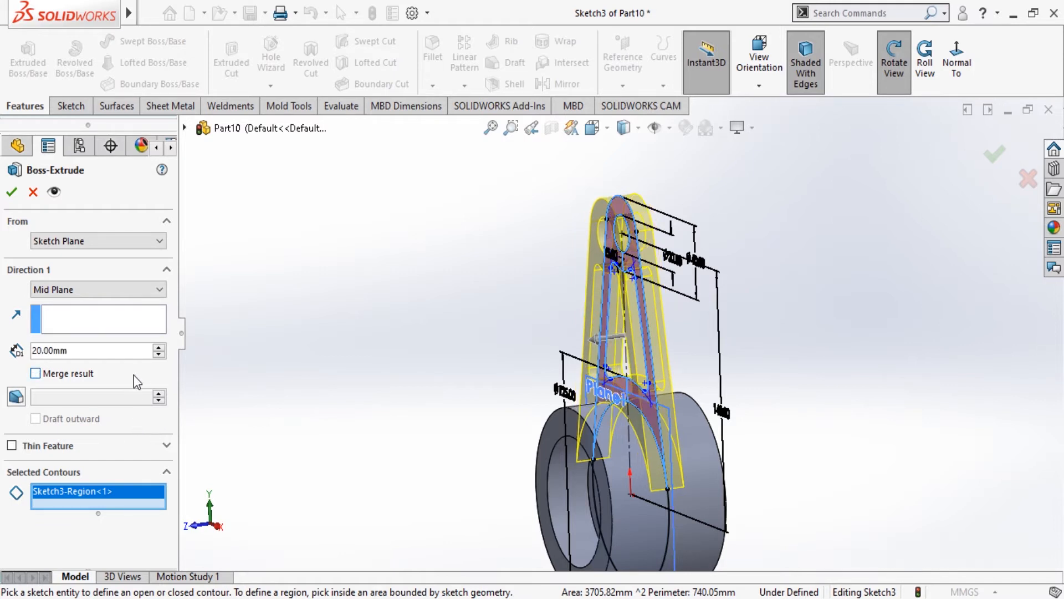
{"action": "left_click", "coordinate": [12, 193]}
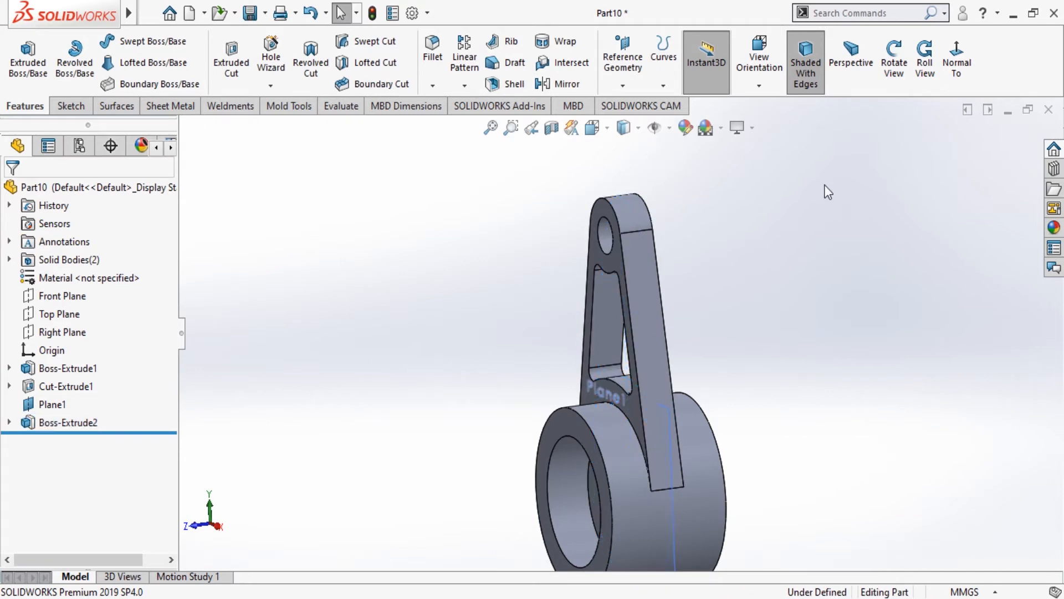
Hide the Plane1 reference plane in the model.
{"action": "left_click", "coordinate": [894, 61]}
{"action": "left_click_drag", "start_coordinate": [809, 328], "coordinate": [870, 304]}
{"action": "left_click", "coordinate": [902, 86]}
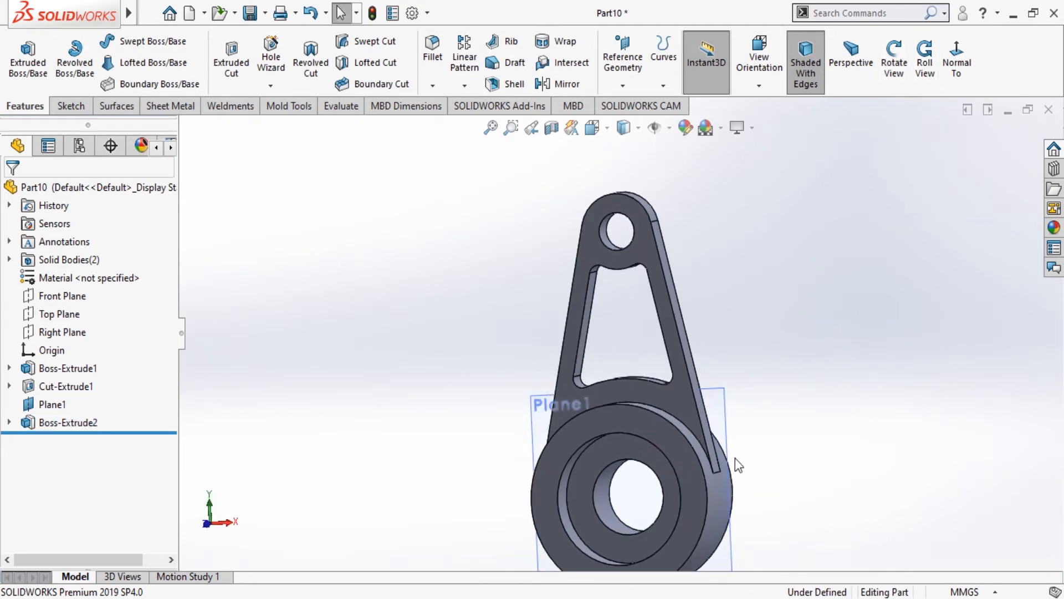
{"action": "scroll", "coordinate": [735, 458], "scroll_direction": "down", "scroll_amount": 2}
{"action": "scroll", "coordinate": [708, 397], "scroll_direction": "up", "scroll_amount": 3}
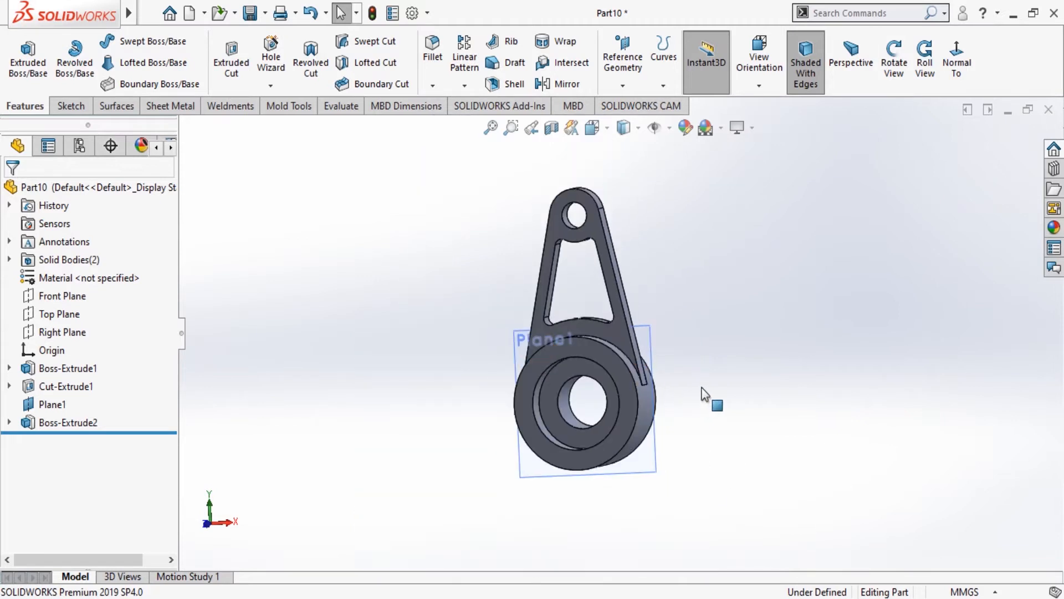
{"action": "left_click", "coordinate": [649, 463]}
{"action": "left_click", "coordinate": [705, 348]}
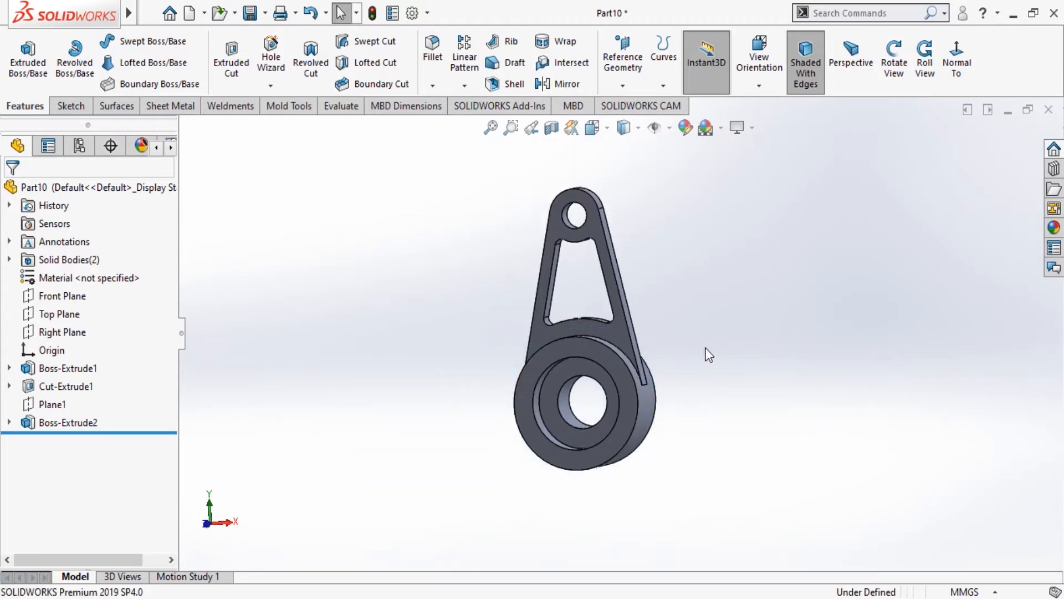
{"action": "scroll", "coordinate": [567, 228], "scroll_direction": "down", "scroll_amount": 4}
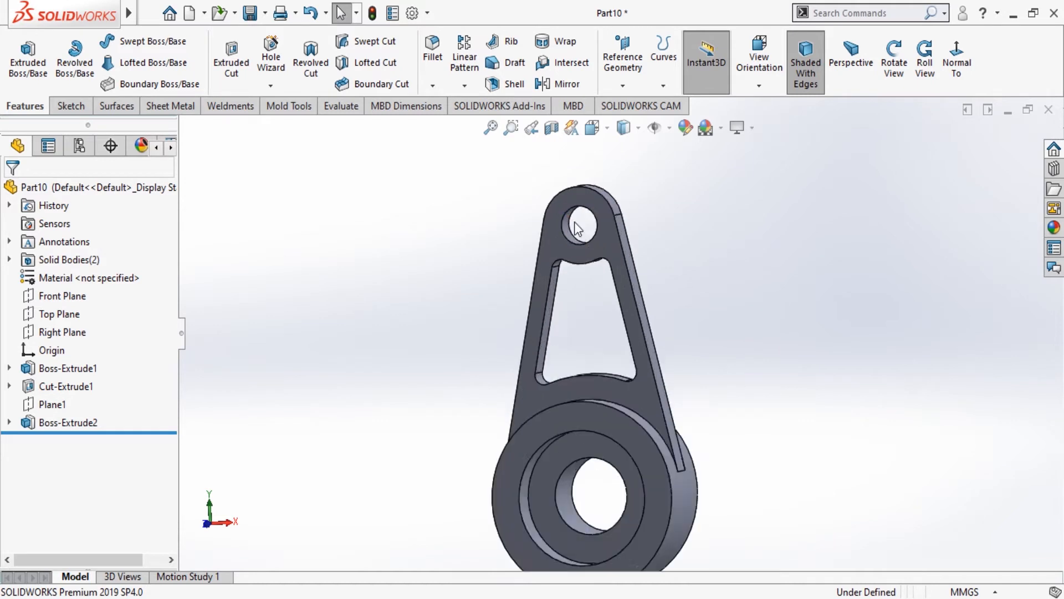
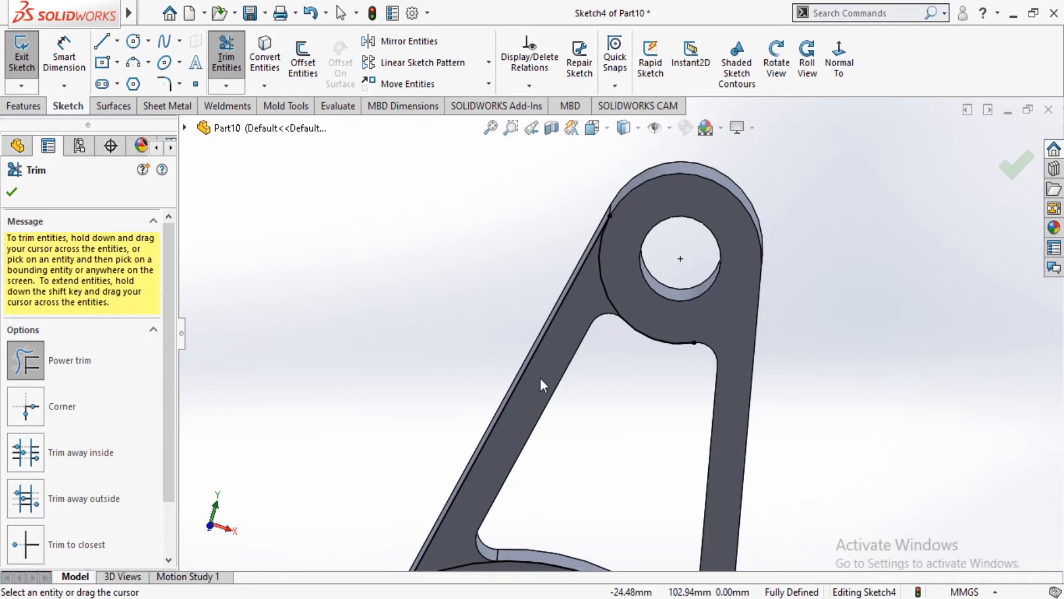
Convert the inner slanted edge of the arm's left leg and the fillet arcs at both its ends into sketch entities.
{"action": "key", "text": "Escape"}
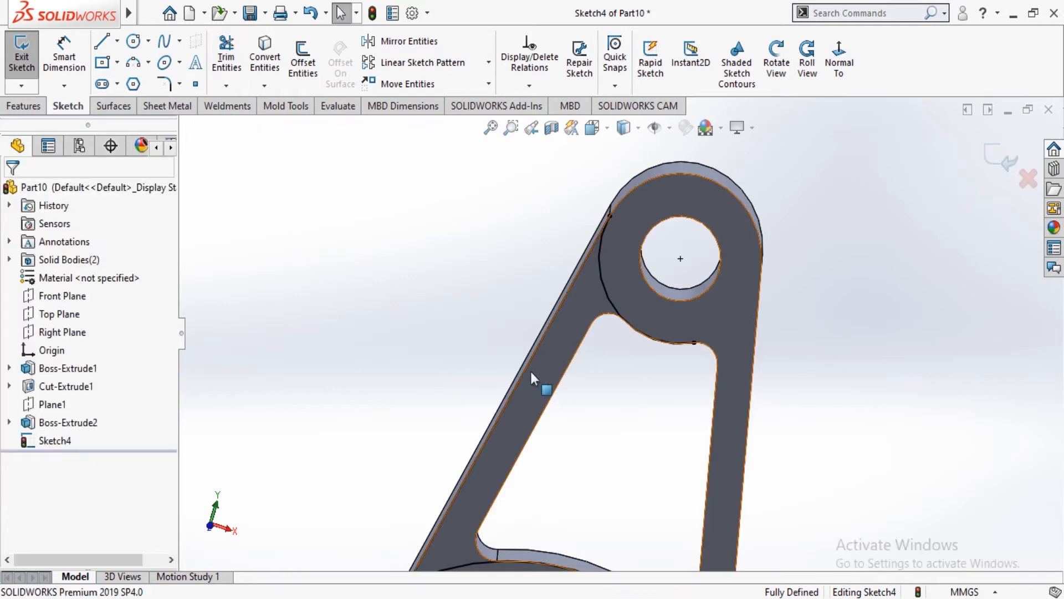
{"action": "left_click", "coordinate": [542, 381]}
{"action": "left_click", "coordinate": [588, 388]}
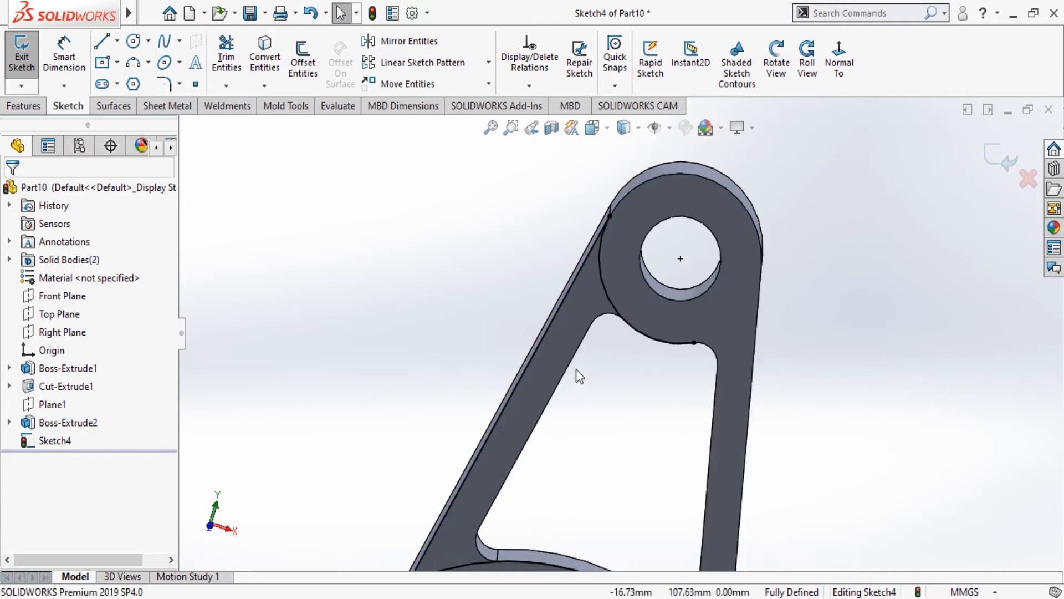
{"action": "left_click", "coordinate": [573, 362]}
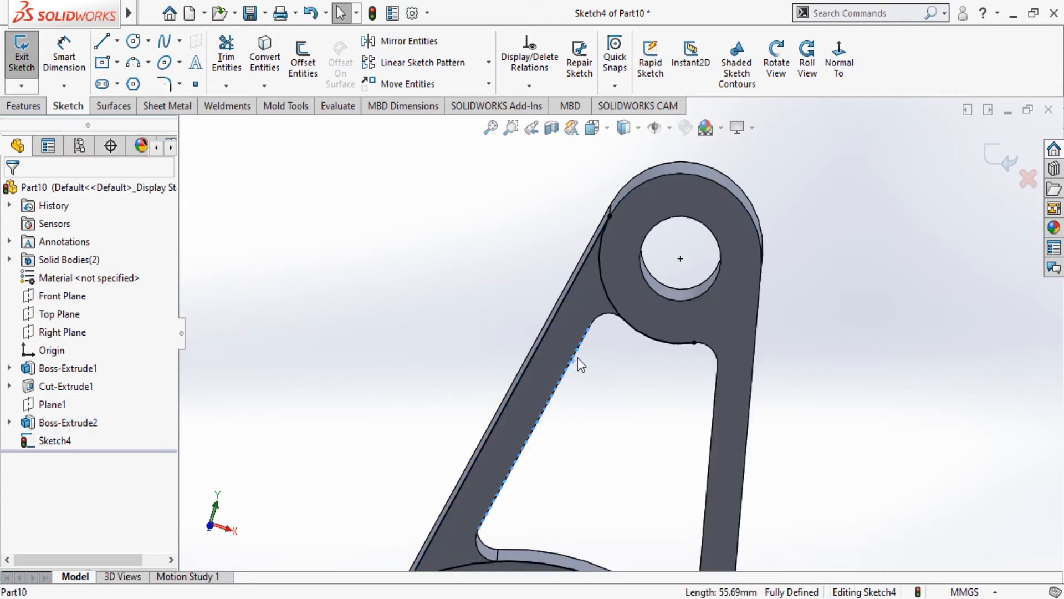
{"action": "left_click", "coordinate": [265, 57]}
{"action": "left_click", "coordinate": [606, 323]}
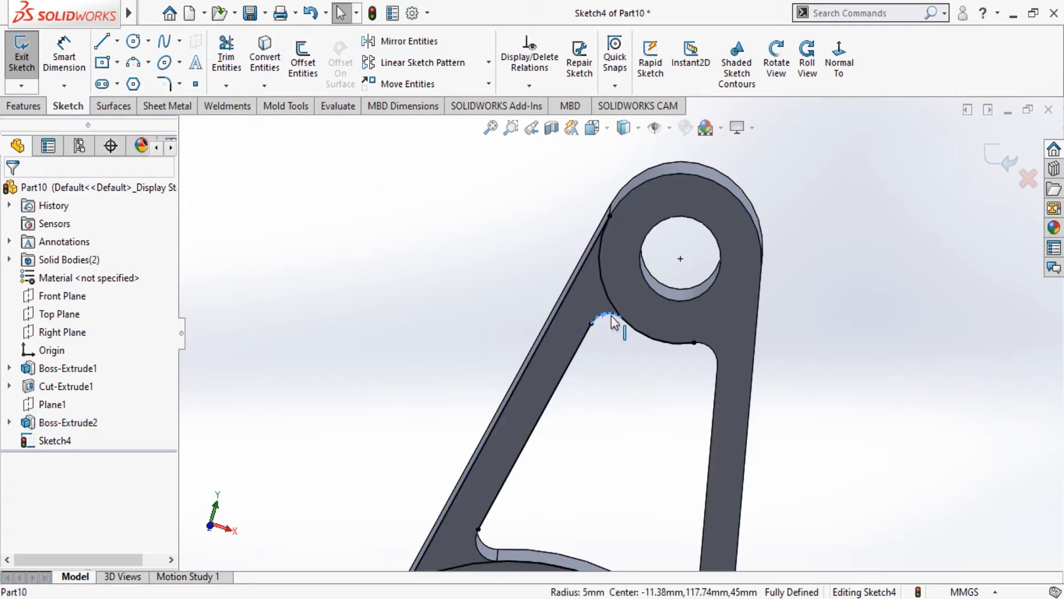
{"action": "left_click", "coordinate": [265, 57]}
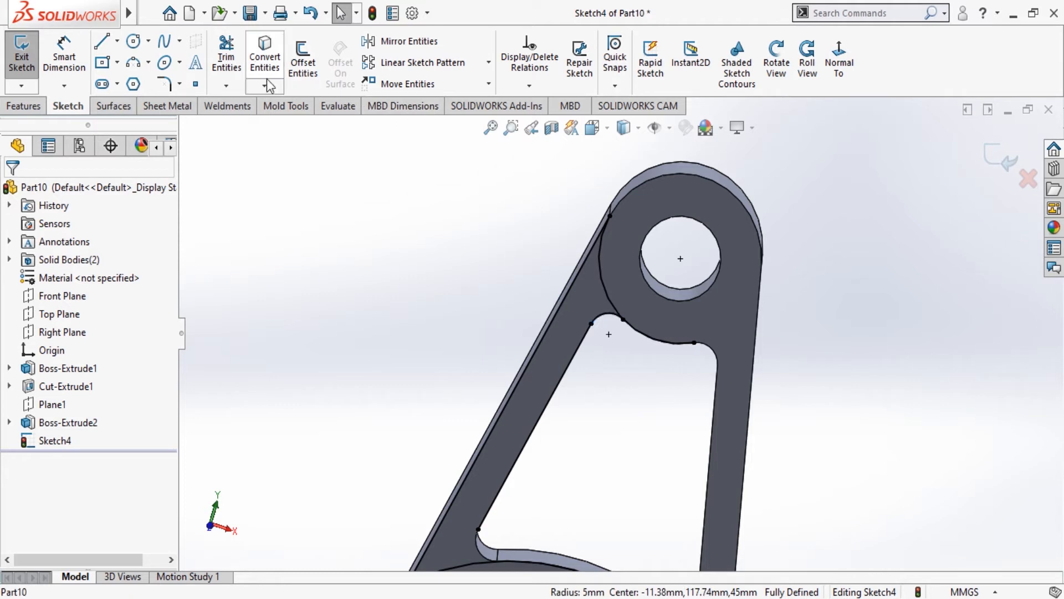
{"action": "left_click", "coordinate": [481, 546]}
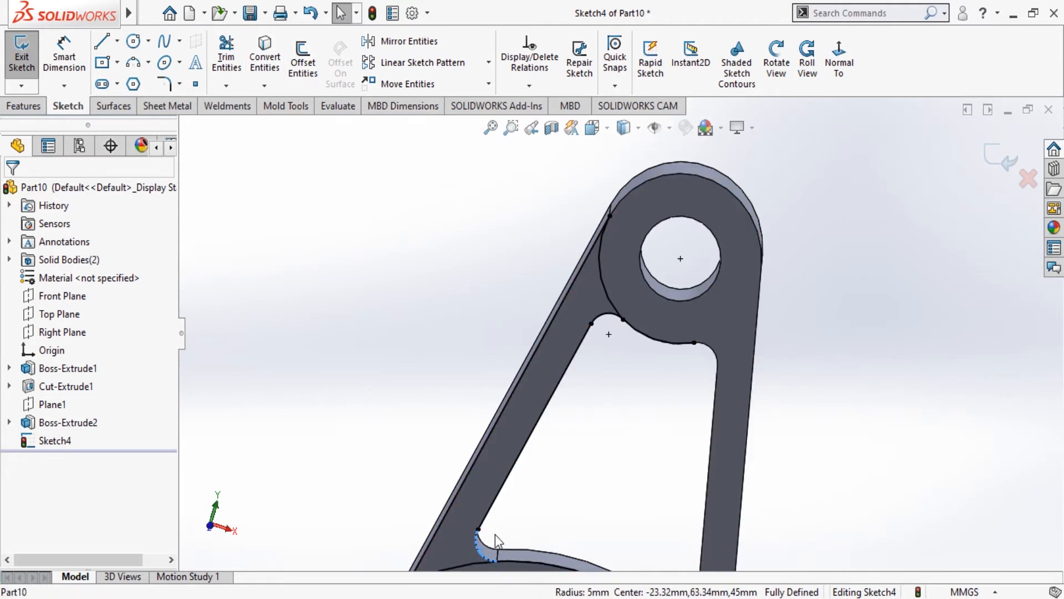
{"action": "left_click", "coordinate": [265, 57]}
Trim away the boss and cylinder arc segments bordering the pocket, leaving only the left leg's closed outline.
{"action": "scroll", "coordinate": [620, 329], "scroll_direction": "up", "scroll_amount": 1}
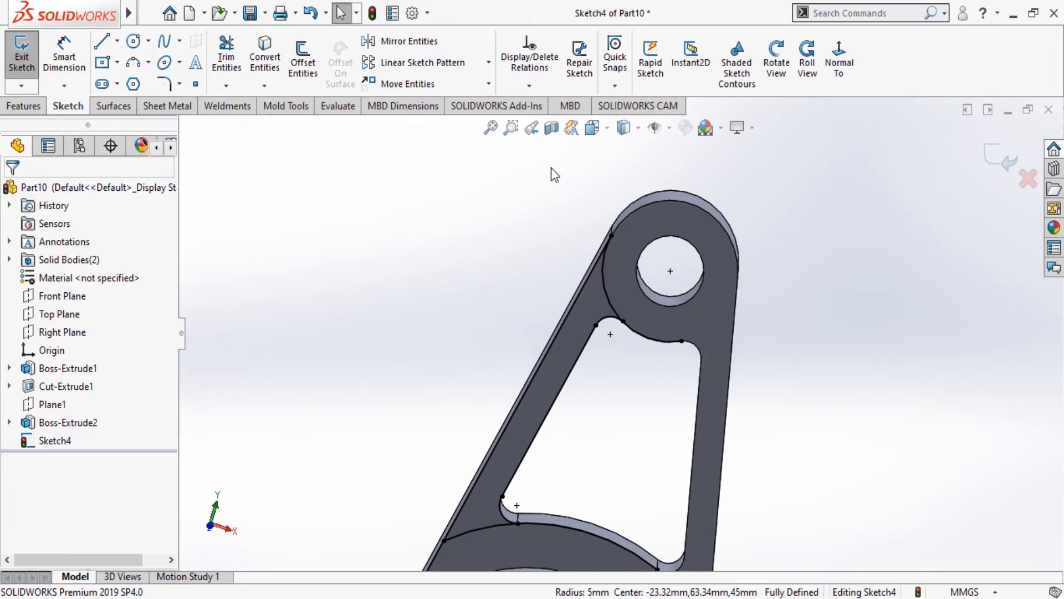
{"action": "left_click", "coordinate": [226, 57]}
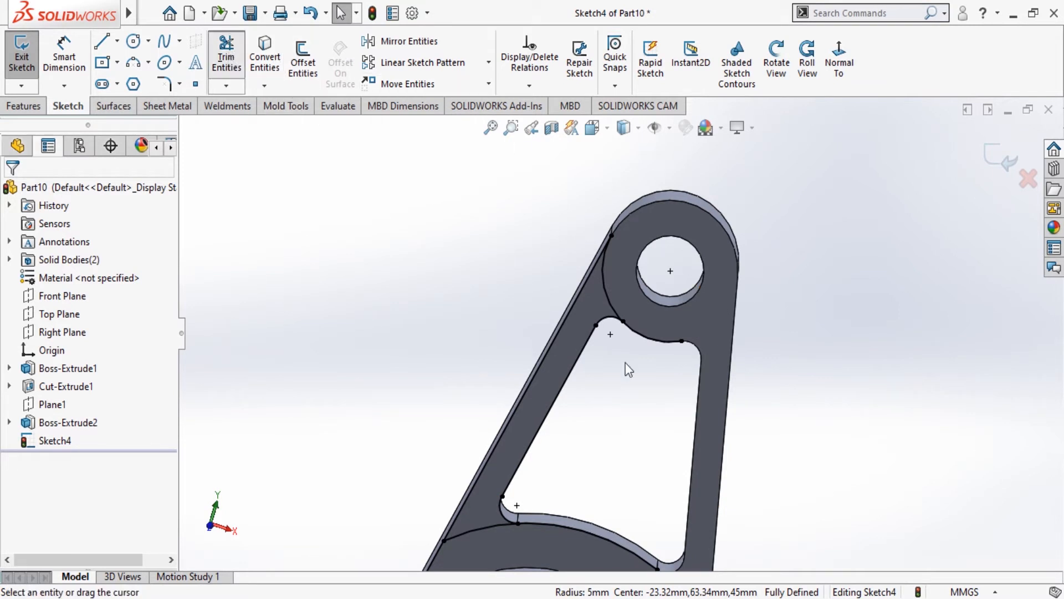
{"action": "left_click_drag", "start_coordinate": [646, 386], "coordinate": [661, 314]}
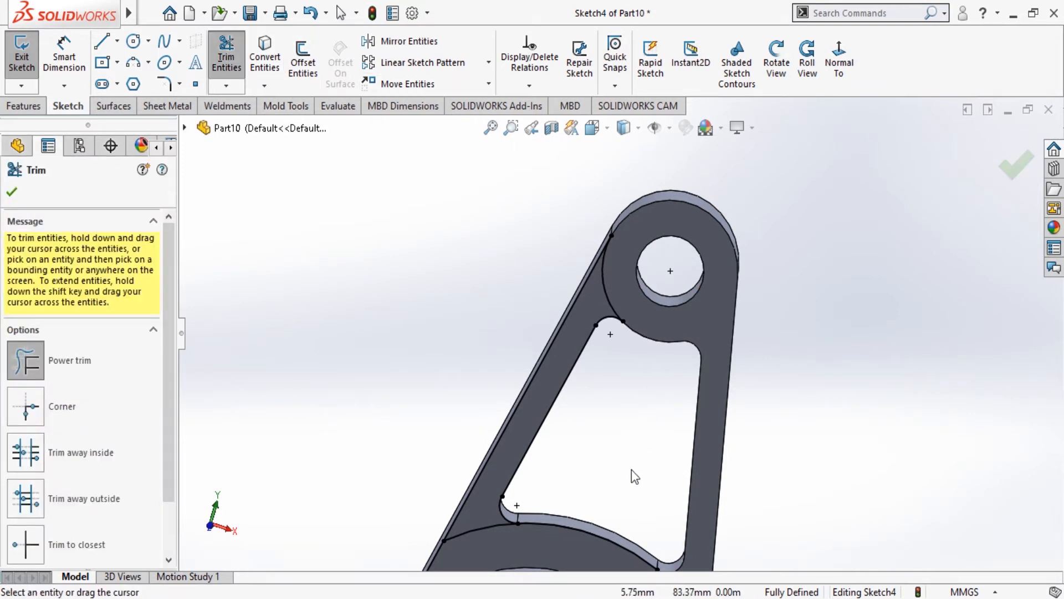
{"action": "left_click_drag", "start_coordinate": [622, 478], "coordinate": [567, 543]}
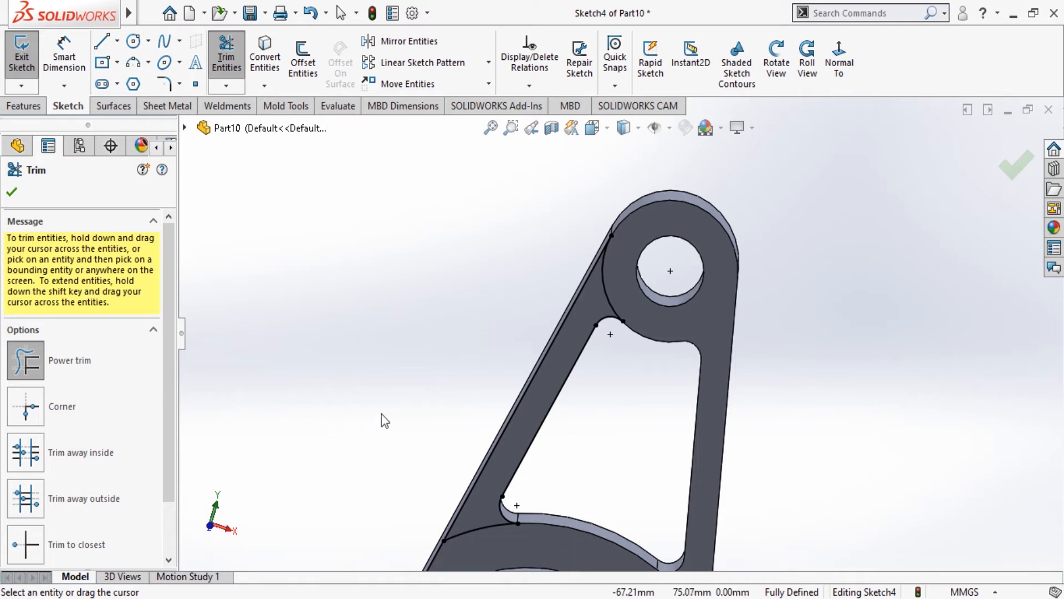
{"action": "left_click", "coordinate": [12, 192]}
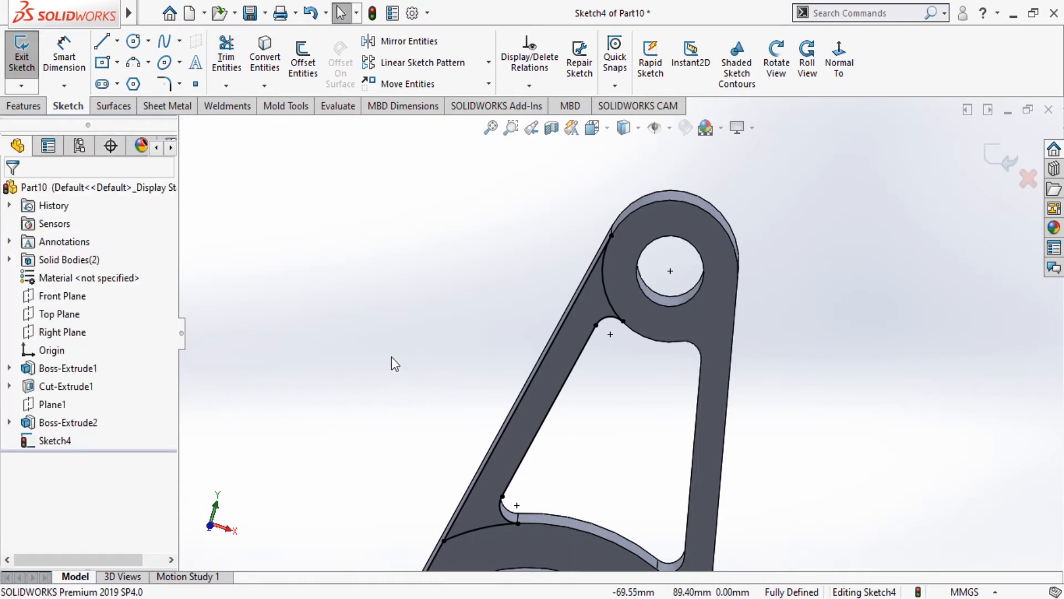
Start an extruded cut using only the arm's left leg region as its contour.
{"action": "left_click", "coordinate": [25, 107]}
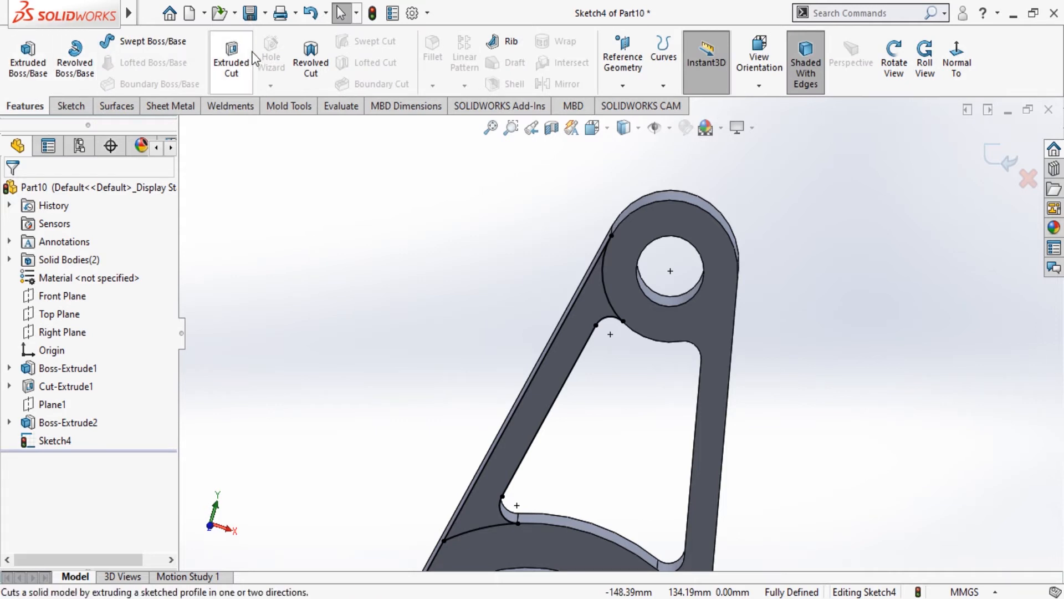
{"action": "left_click", "coordinate": [234, 56]}
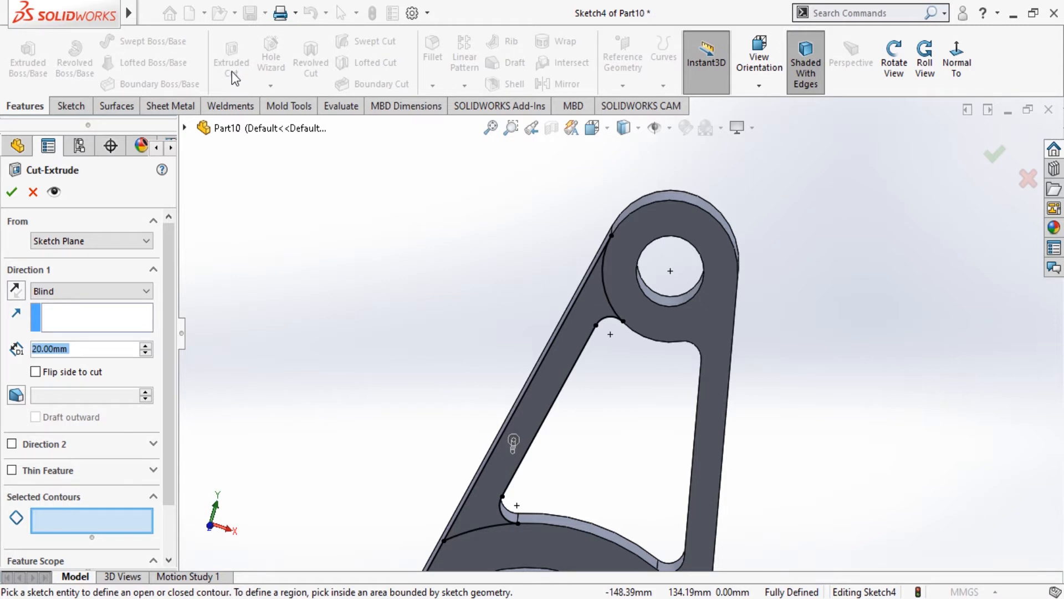
{"action": "left_click", "coordinate": [554, 381]}
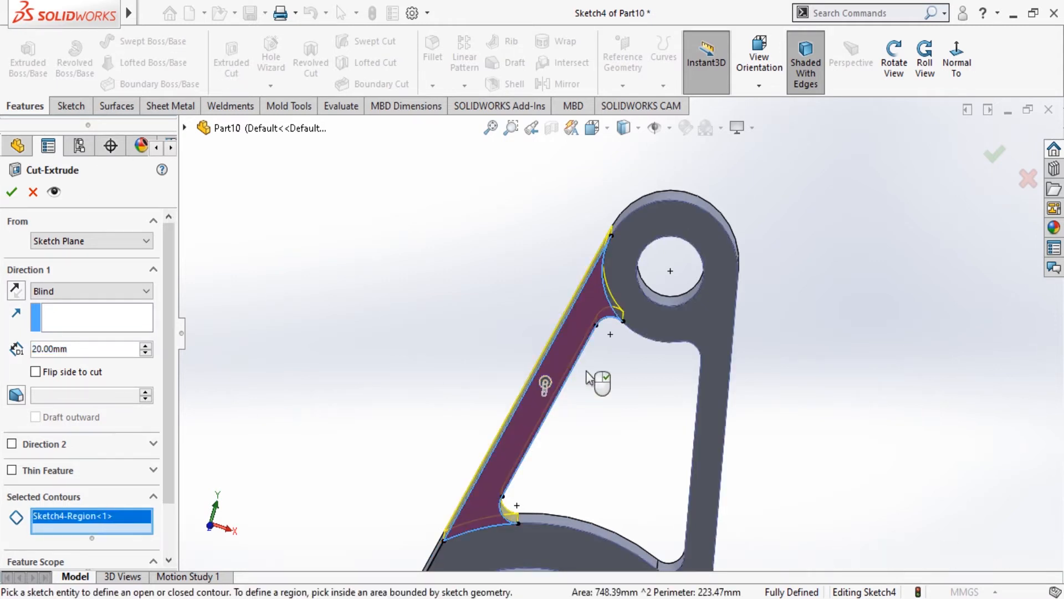
{"action": "left_click", "coordinate": [893, 61]}
{"action": "left_click_drag", "start_coordinate": [849, 255], "coordinate": [910, 288]}
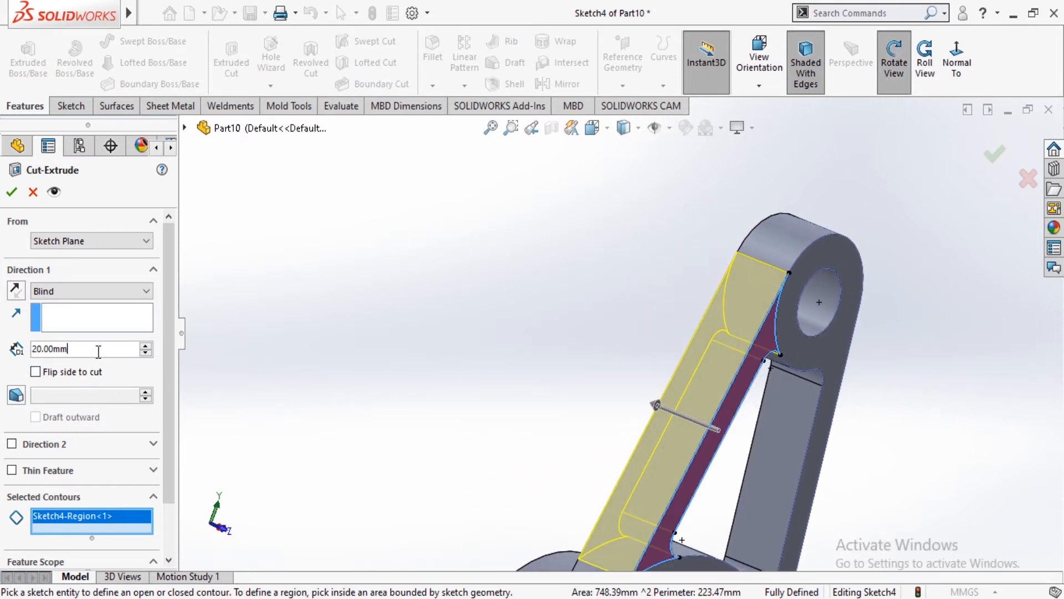
Try cut depths of 5 mm and 8 mm for the left leg region.
{"action": "left_click_drag", "start_coordinate": [95, 354], "coordinate": [2, 369]}
{"action": "type", "text": "5"}
{"action": "key", "text": "Return"}
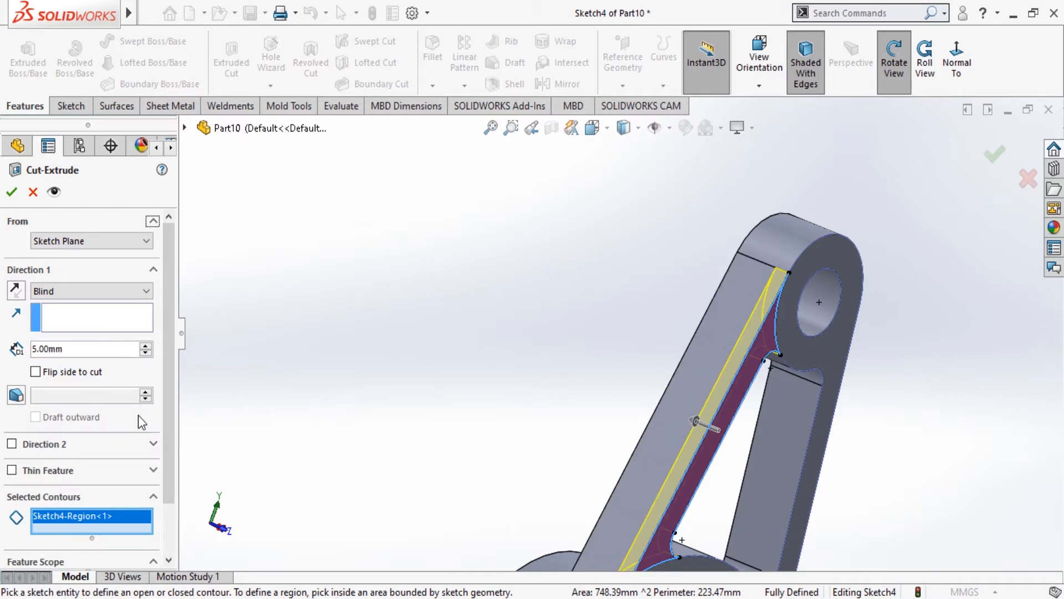
{"action": "left_click_drag", "start_coordinate": [106, 349], "coordinate": [11, 373]}
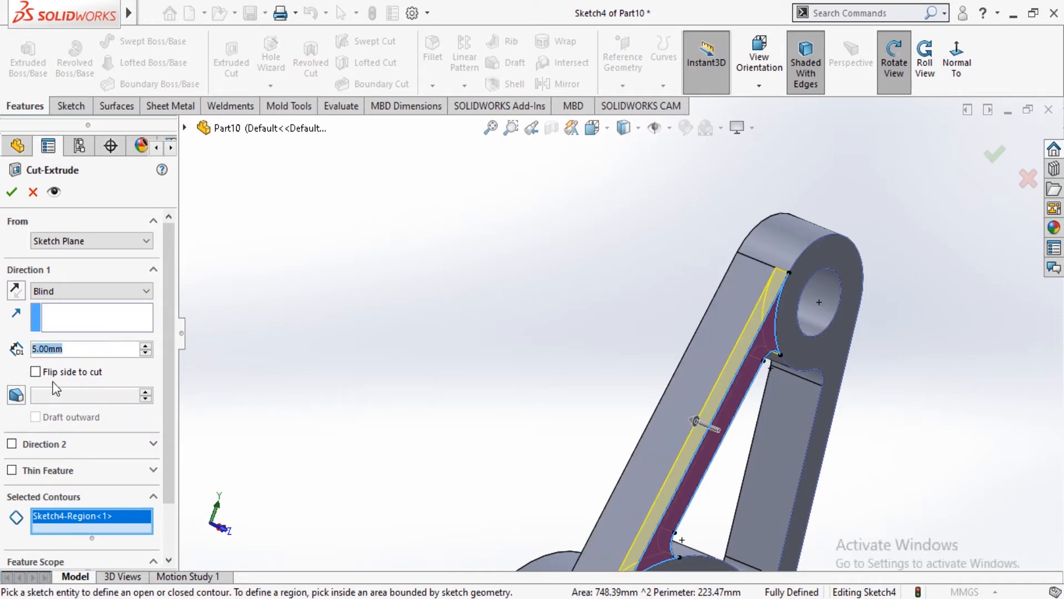
{"action": "type", "text": "8"}
{"action": "key", "text": "Return"}
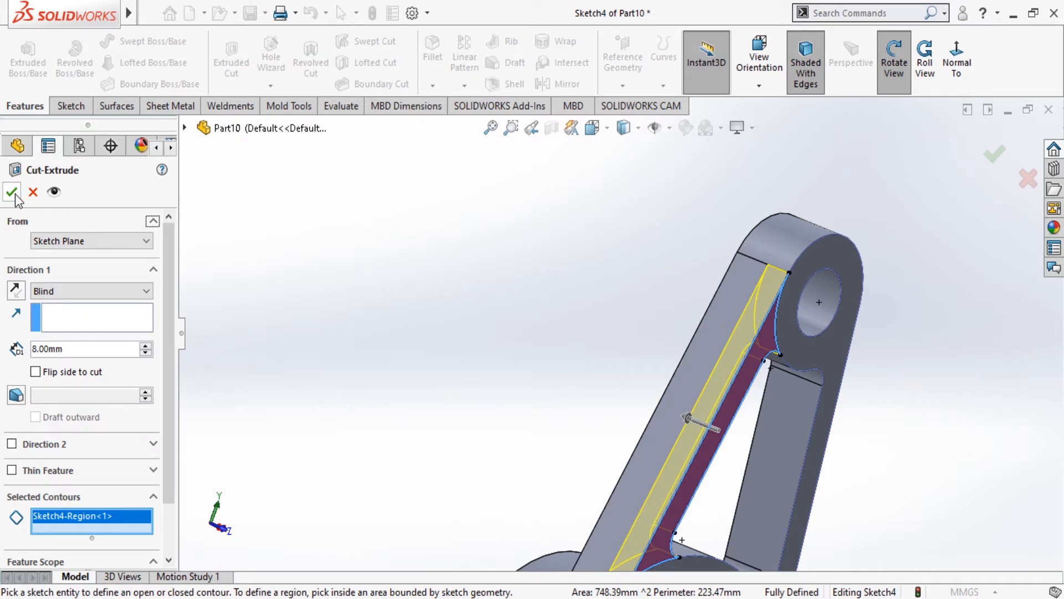
Set the blind cut depth to 6 mm and finish cutting the left leg region.
{"action": "left_click_drag", "start_coordinate": [73, 349], "coordinate": [16, 360]}
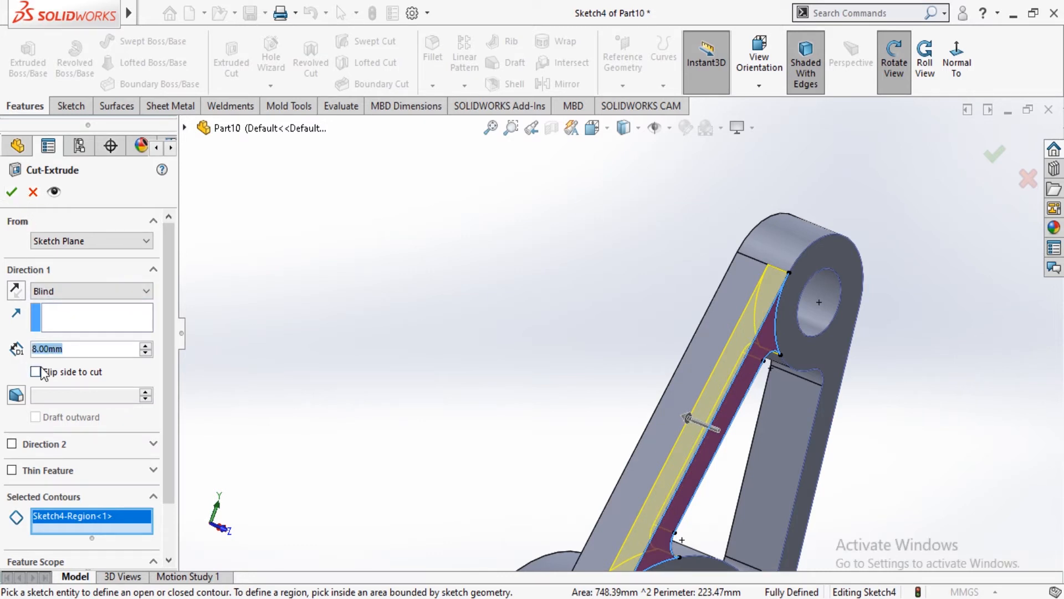
{"action": "type", "text": "7"}
{"action": "key", "text": "Return"}
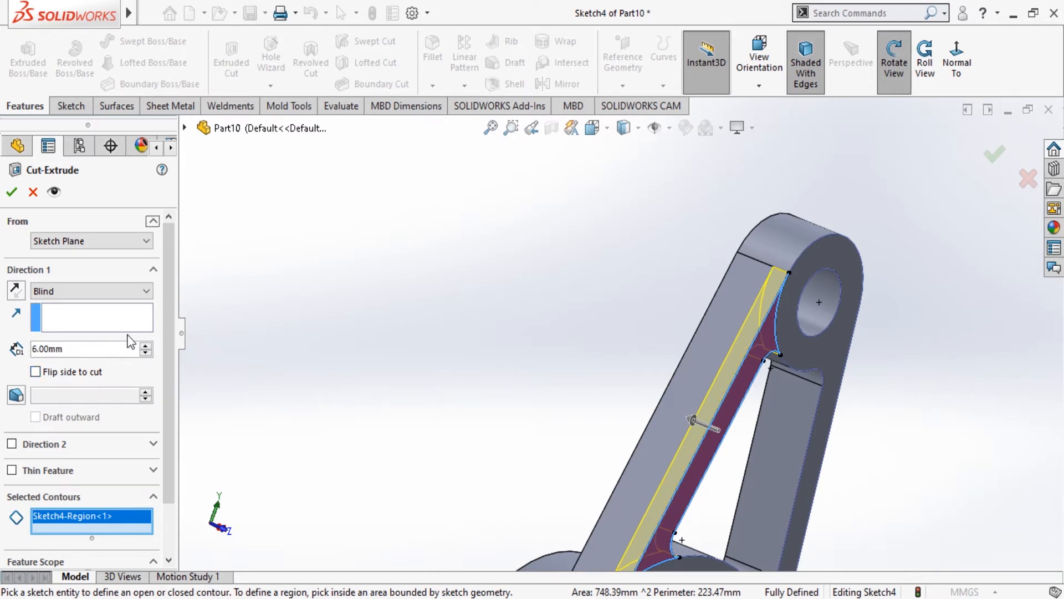
{"action": "left_click", "coordinate": [12, 192]}
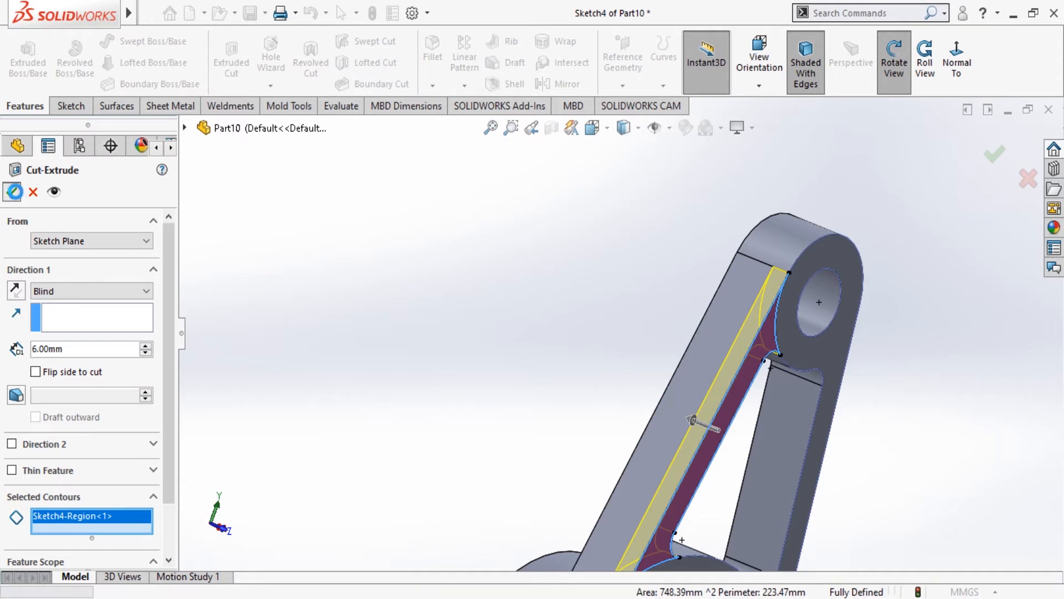
{"action": "left_click", "coordinate": [577, 303]}
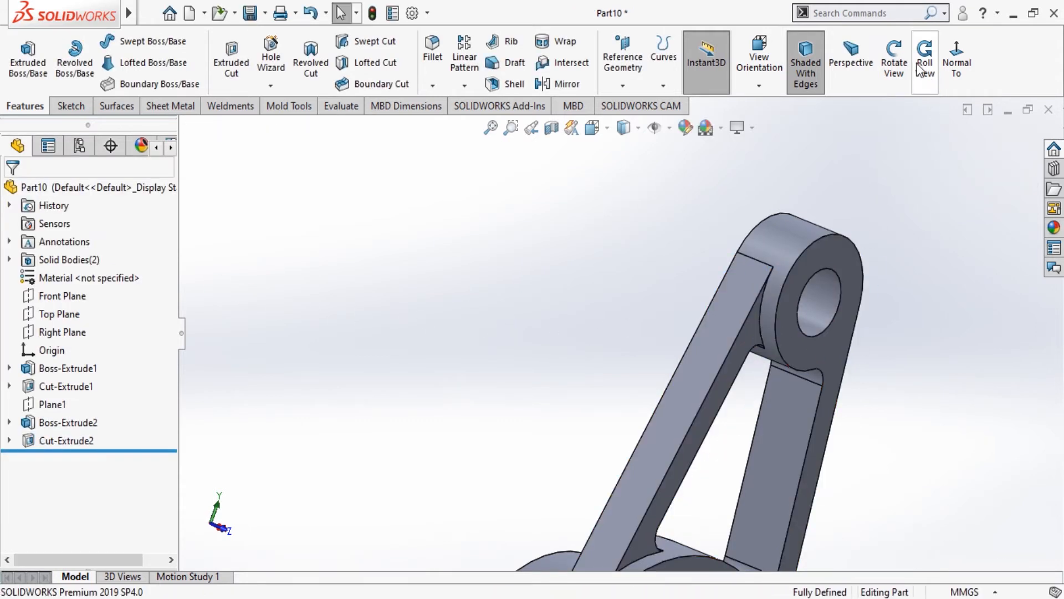
Examine the cut leg from several angles and check how the Front, Top and Right planes lie relative to the arm.
{"action": "left_click", "coordinate": [894, 62]}
{"action": "left_click_drag", "start_coordinate": [965, 367], "coordinate": [927, 404]}
{"action": "mouse_move", "coordinate": [636, 478]}
{"action": "left_mouse_down"}
{"action": "mouse_move", "coordinate": [652, 493]}
{"action": "mouse_move", "coordinate": [627, 481]}
{"action": "left_mouse_up"}
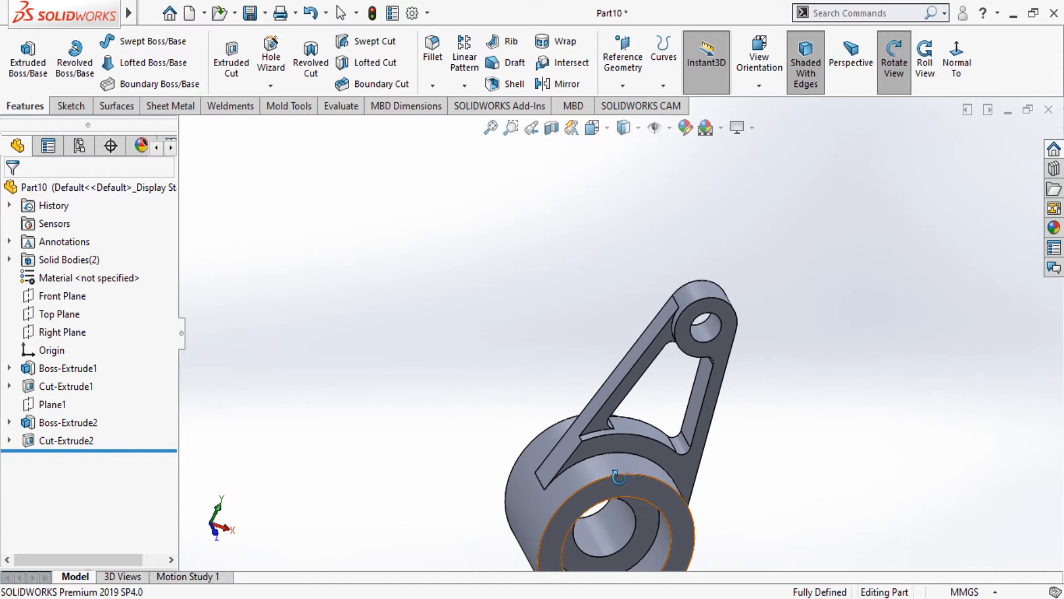
{"action": "left_click_drag", "start_coordinate": [619, 477], "coordinate": [690, 267]}
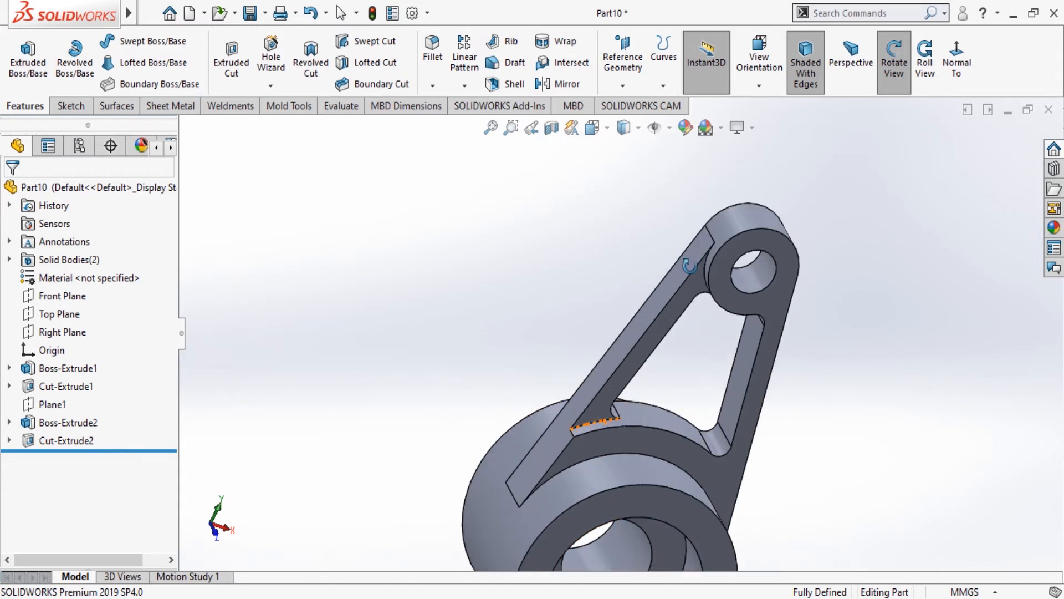
{"action": "left_click", "coordinate": [58, 297]}
{"action": "left_click_drag", "start_coordinate": [670, 182], "coordinate": [506, 331]}
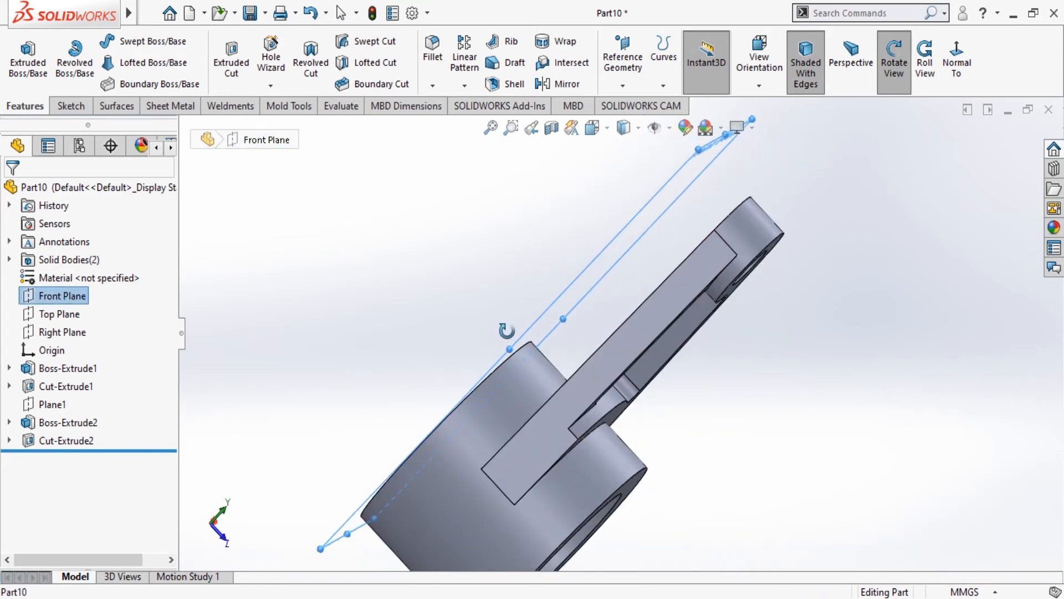
{"action": "left_click", "coordinate": [45, 314]}
{"action": "left_click", "coordinate": [61, 333]}
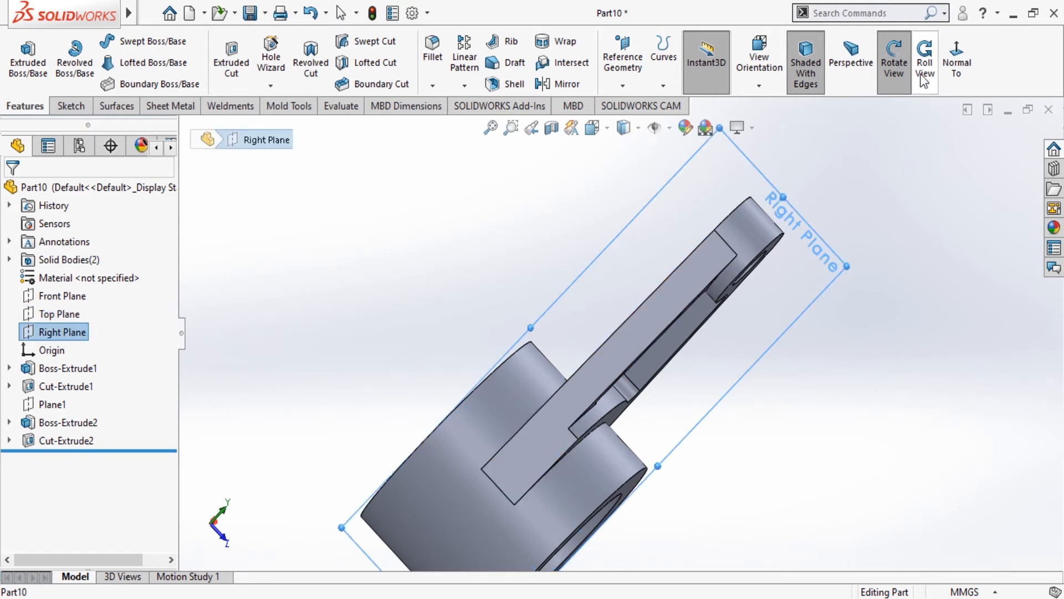
{"action": "key", "text": "Escape"}
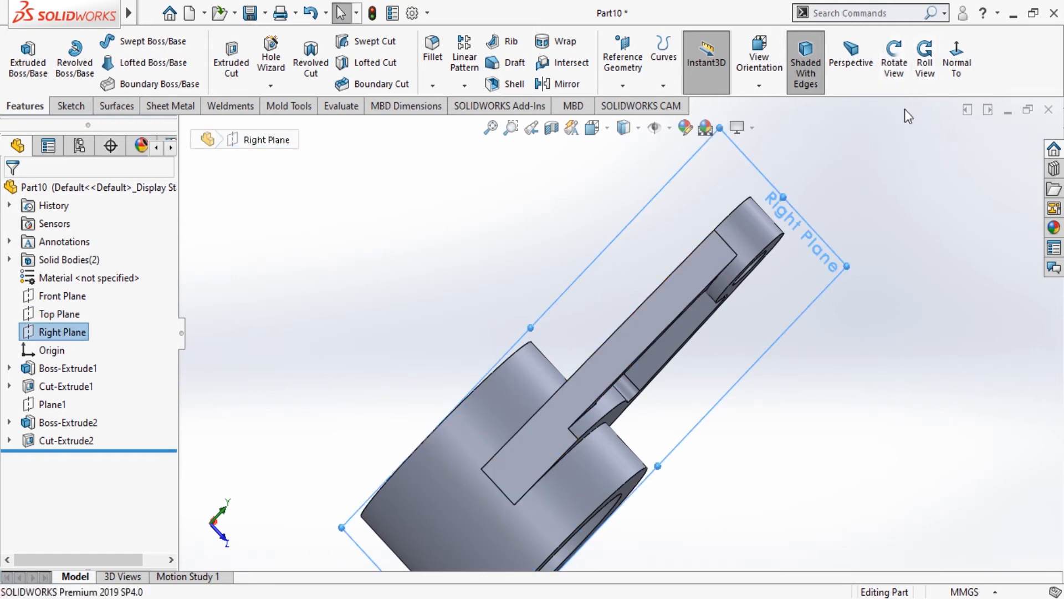
{"action": "key", "text": "Escape"}
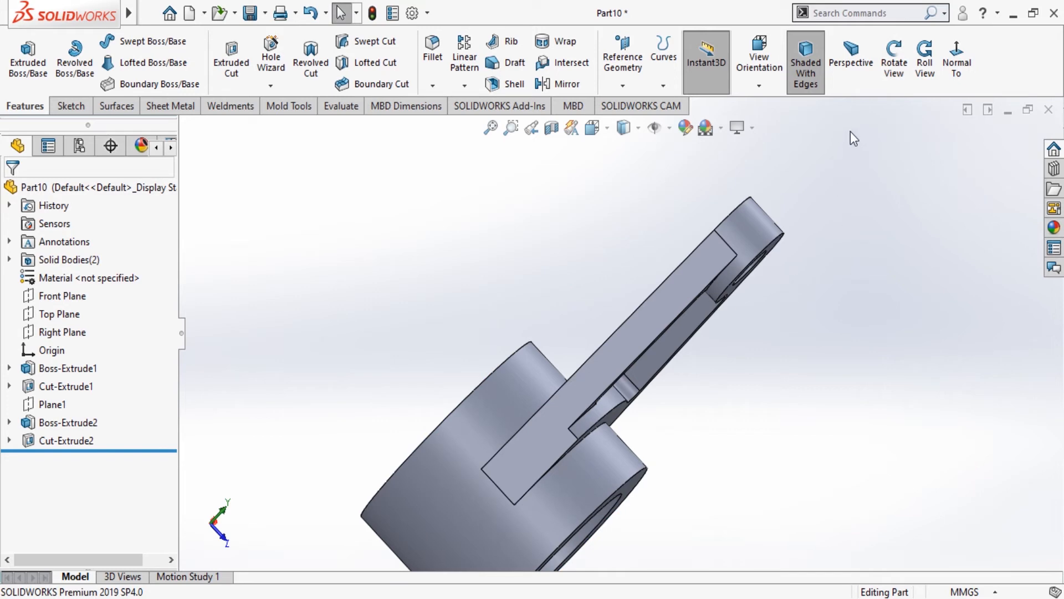
{"action": "left_click", "coordinate": [891, 83]}
{"action": "left_click_drag", "start_coordinate": [850, 173], "coordinate": [747, 204]}
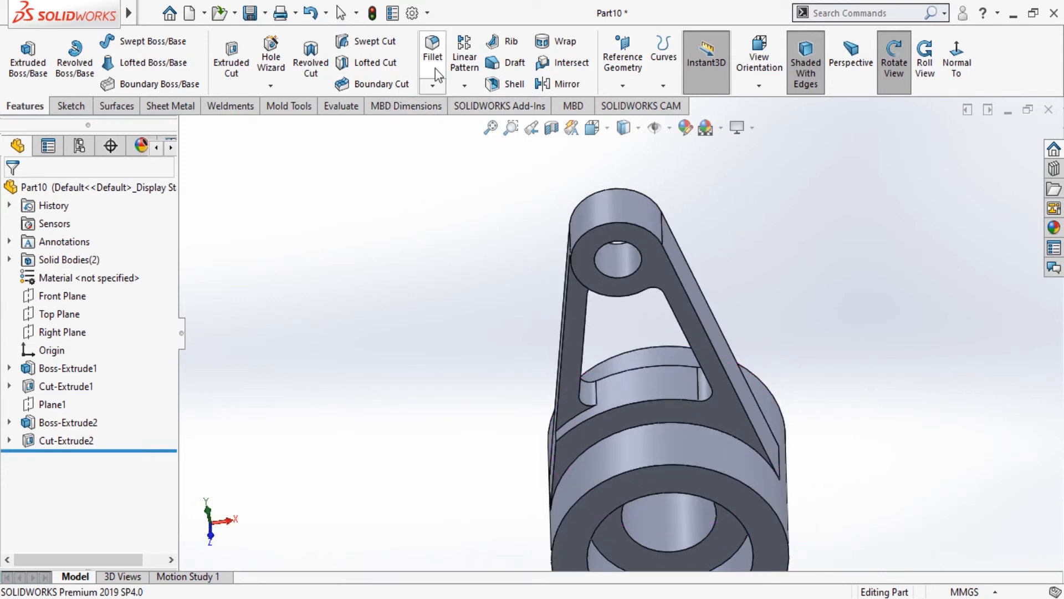
{"action": "left_click", "coordinate": [559, 84]}
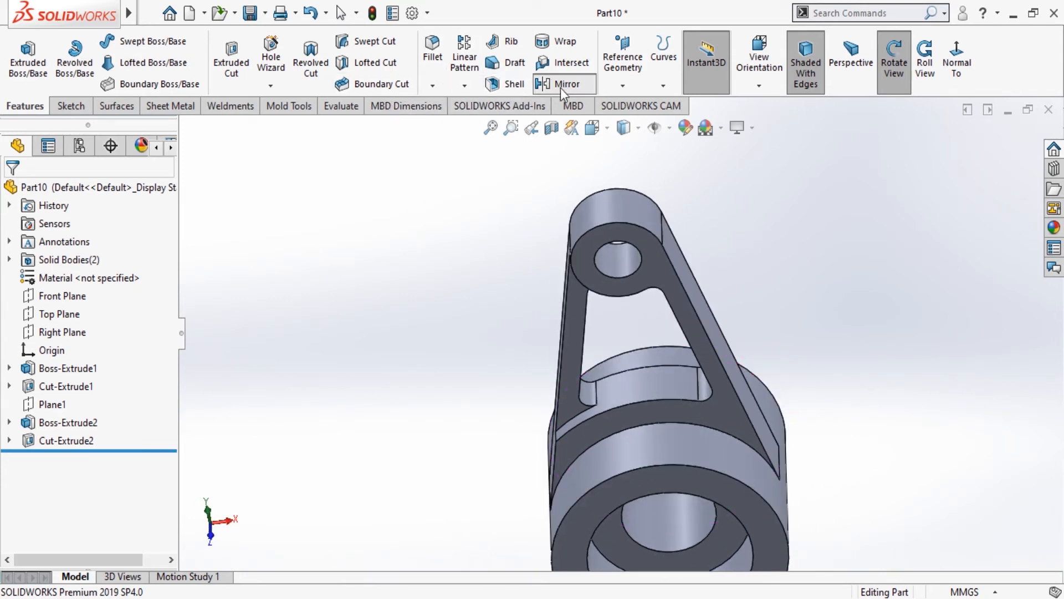
{"action": "left_click", "coordinate": [658, 265]}
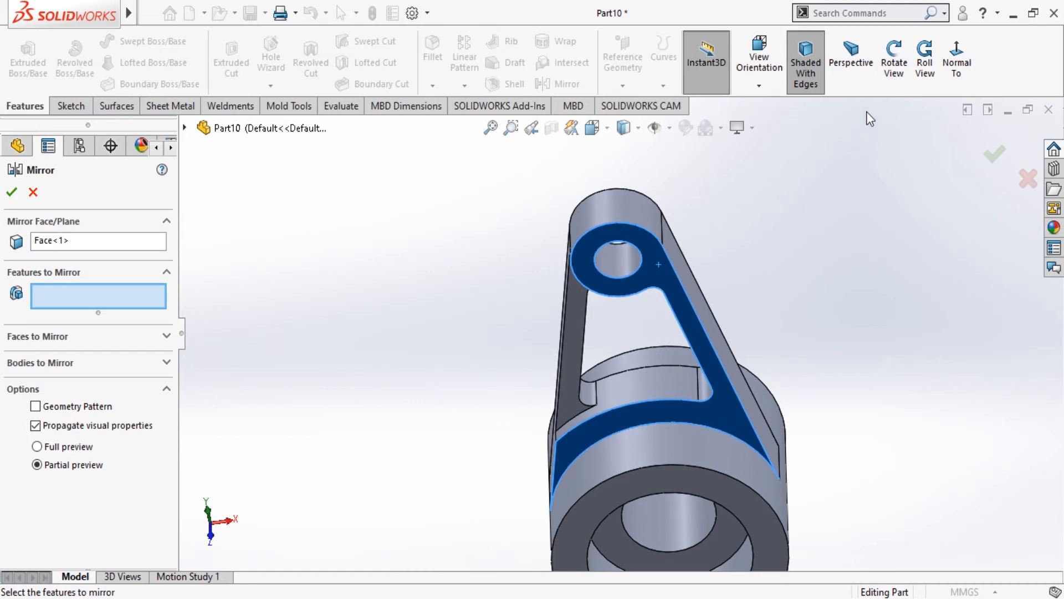
{"action": "left_click", "coordinate": [903, 71]}
{"action": "left_click_drag", "start_coordinate": [828, 189], "coordinate": [738, 351]}
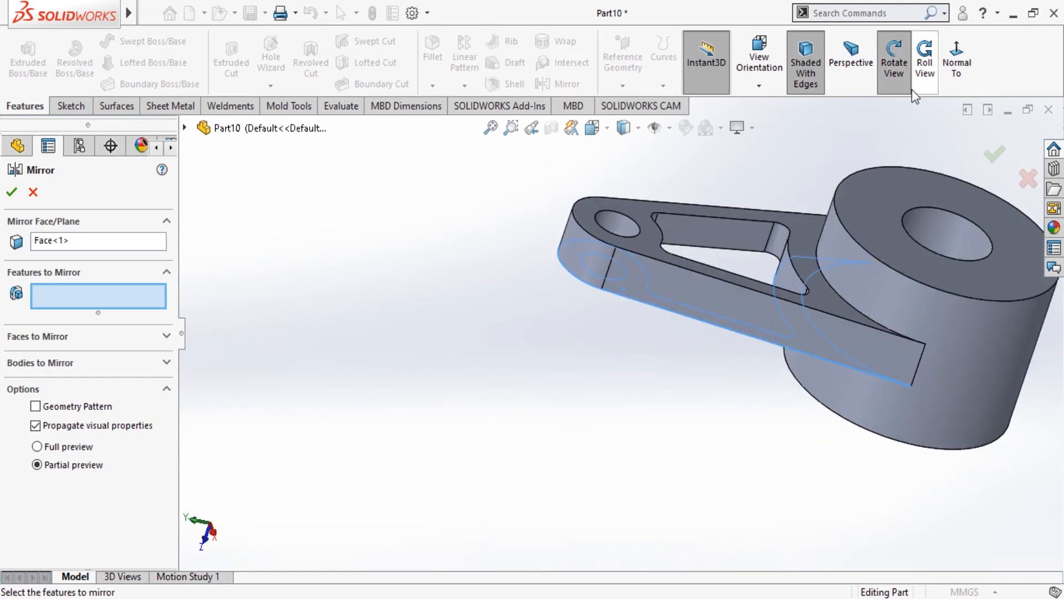
{"action": "left_click", "coordinate": [642, 244]}
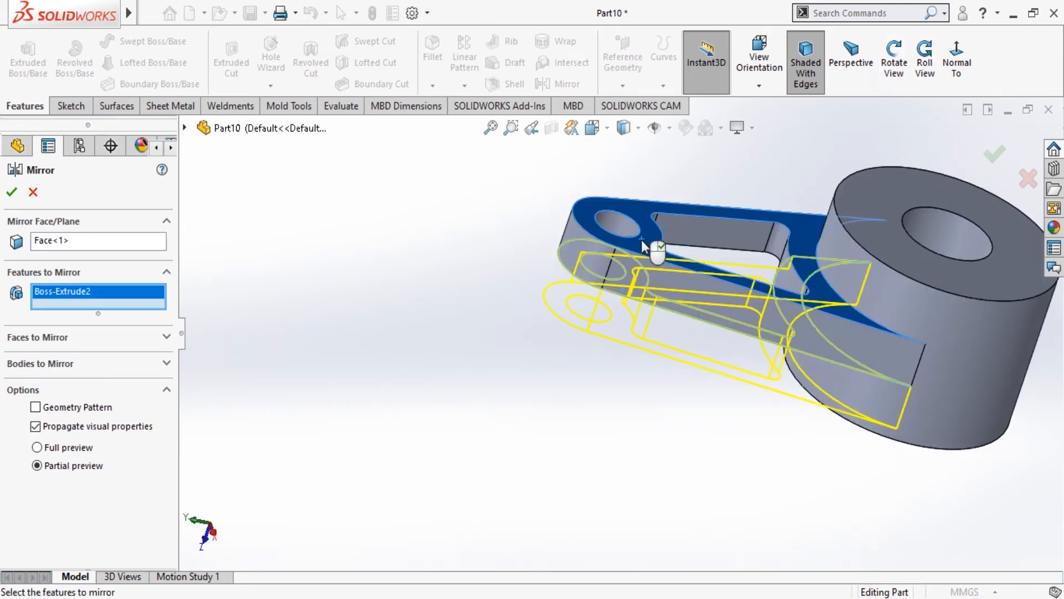
{"action": "left_click", "coordinate": [33, 192]}
{"action": "left_click", "coordinate": [623, 61]}
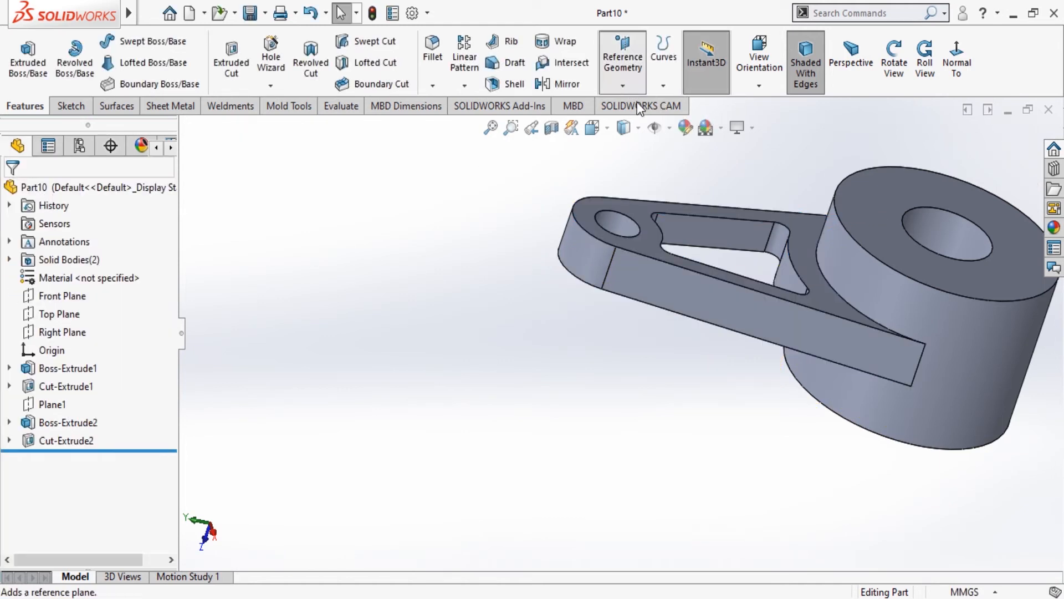
{"action": "left_click", "coordinate": [631, 109]}
{"action": "left_click", "coordinate": [645, 250]}
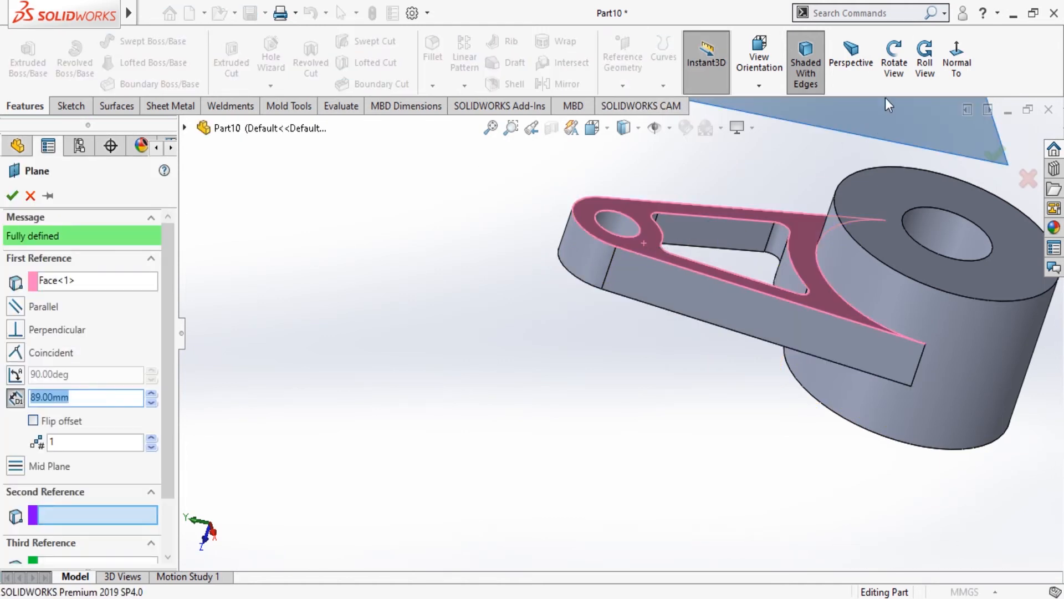
{"action": "left_click", "coordinate": [894, 61]}
{"action": "left_click_drag", "start_coordinate": [802, 223], "coordinate": [865, 111]}
{"action": "scroll", "coordinate": [877, 165], "scroll_direction": "up", "scroll_amount": 3}
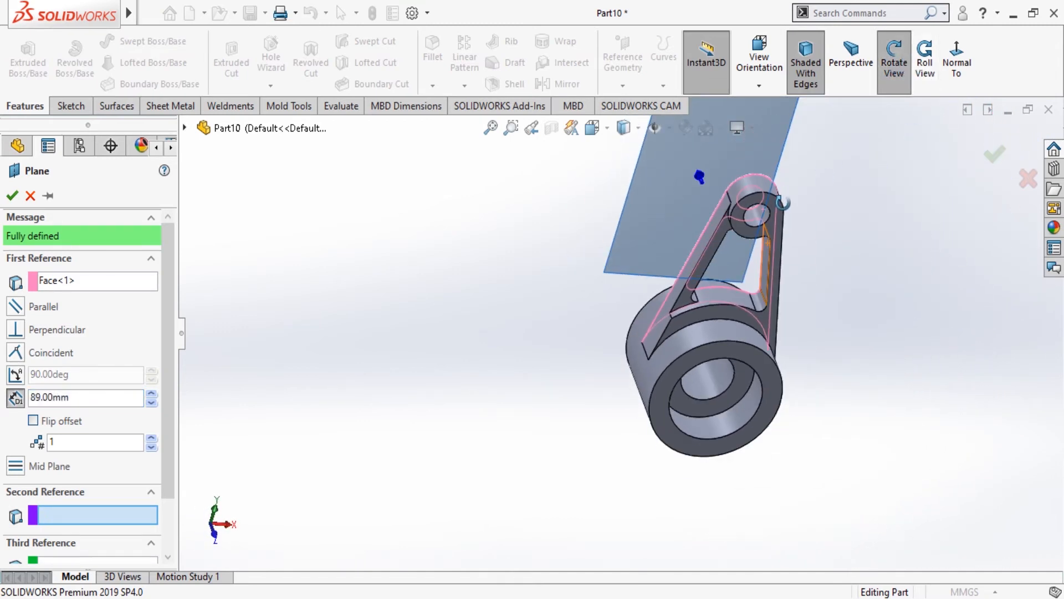
{"action": "left_click_drag", "start_coordinate": [785, 202], "coordinate": [814, 138]}
{"action": "left_click", "coordinate": [888, 86]}
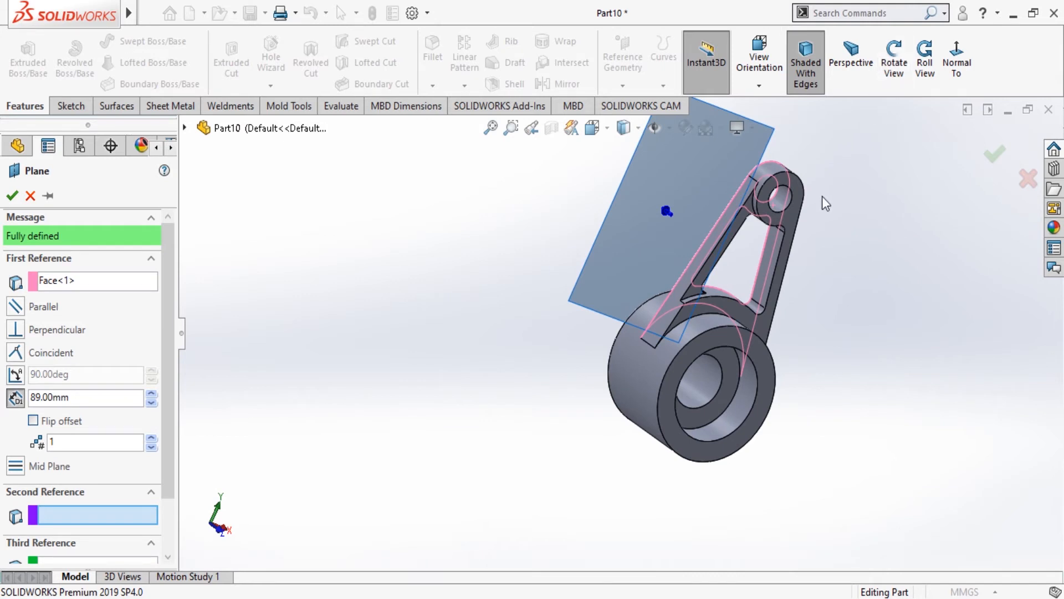
{"action": "left_click", "coordinate": [799, 225]}
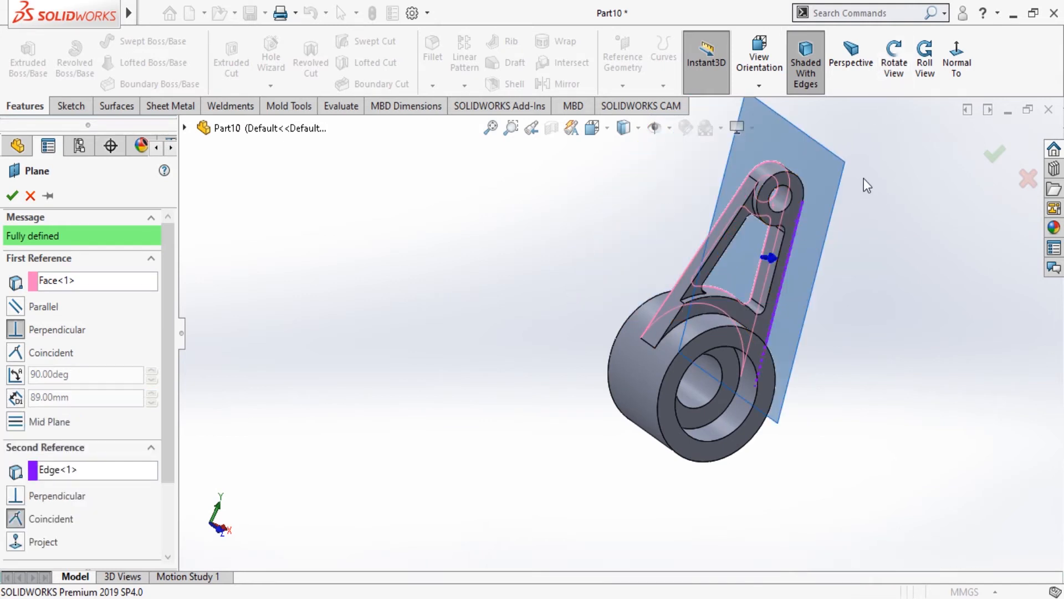
{"action": "left_click", "coordinate": [31, 195]}
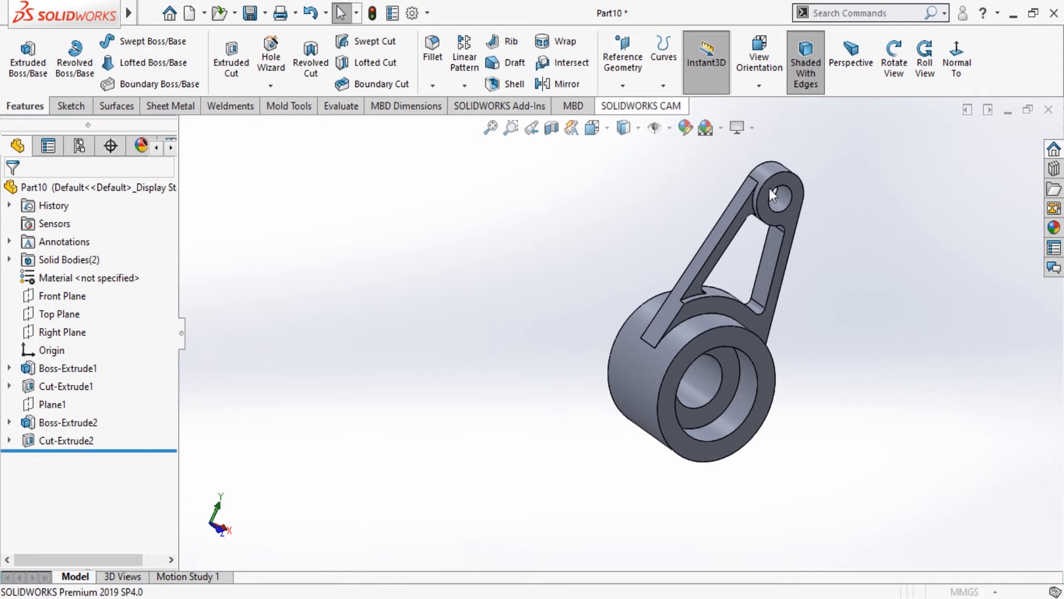
Create a reference plane midway between the arm's two opposite flat faces.
{"action": "left_click", "coordinate": [791, 208]}
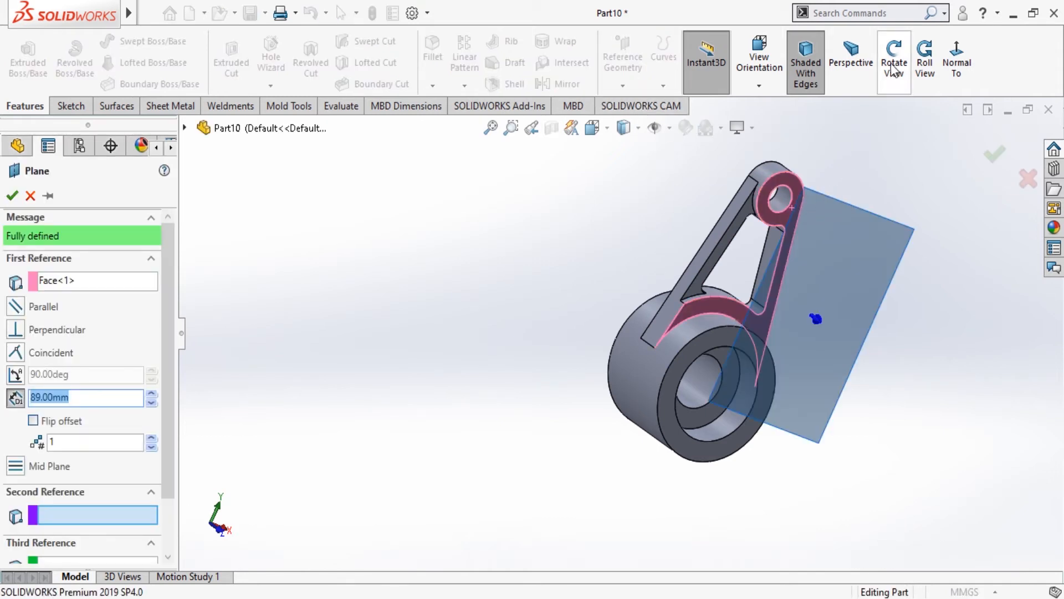
{"action": "left_click_drag", "start_coordinate": [848, 154], "coordinate": [876, 278]}
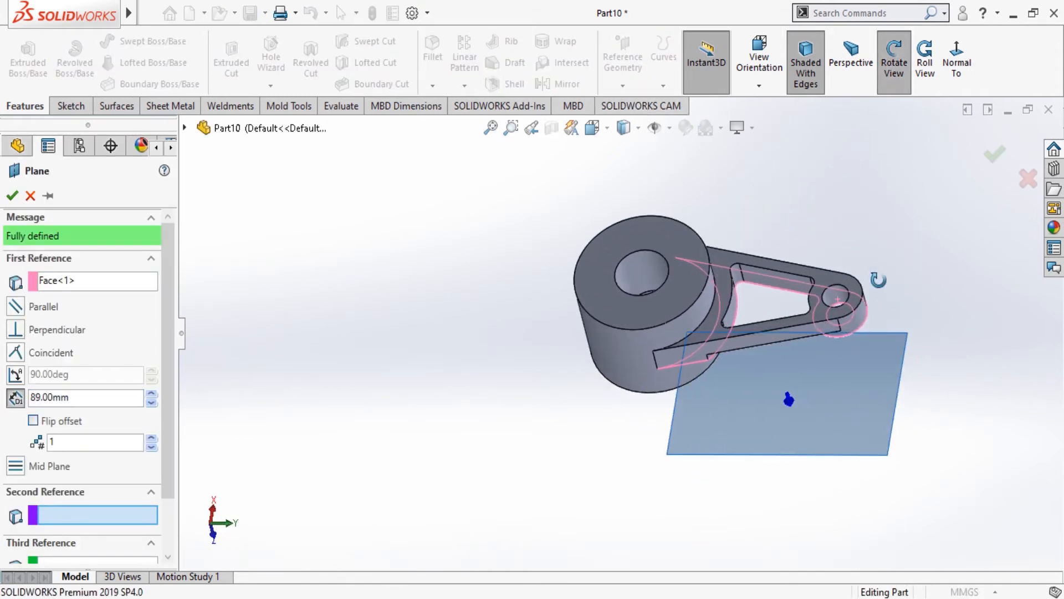
{"action": "left_click", "coordinate": [883, 71]}
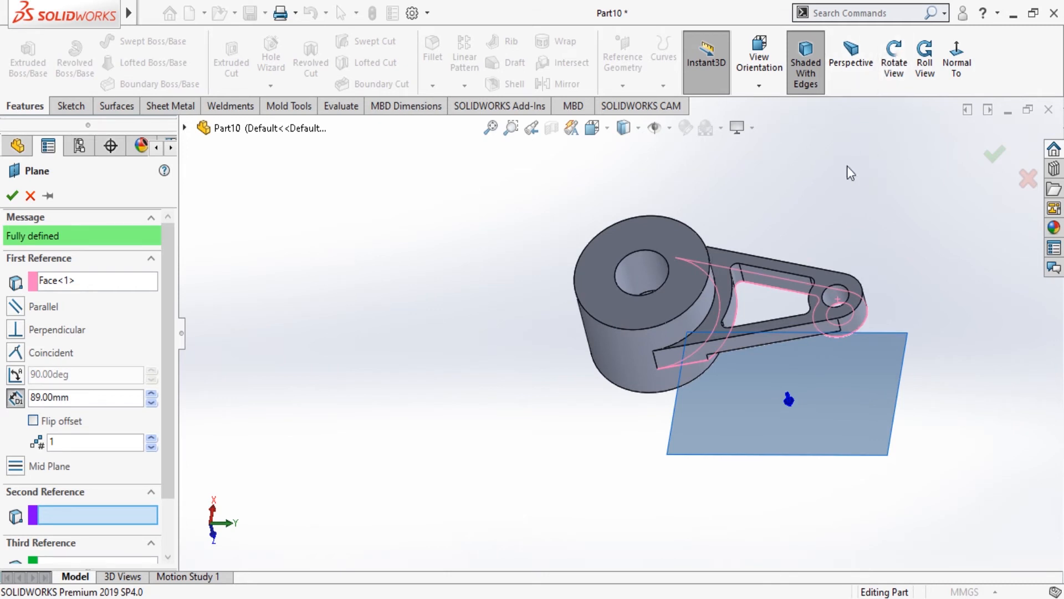
{"action": "left_click", "coordinate": [828, 277]}
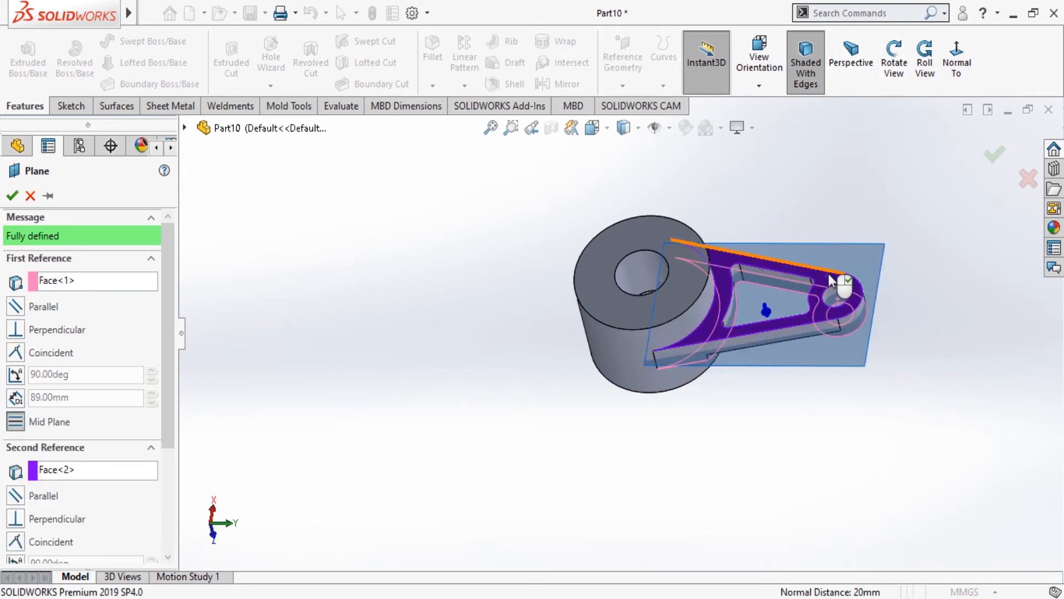
{"action": "left_click", "coordinate": [12, 195]}
Mirror the leg recess cut (Cut-Extrude2) about the arm's mid plane, Plane2.
{"action": "left_click", "coordinate": [892, 65]}
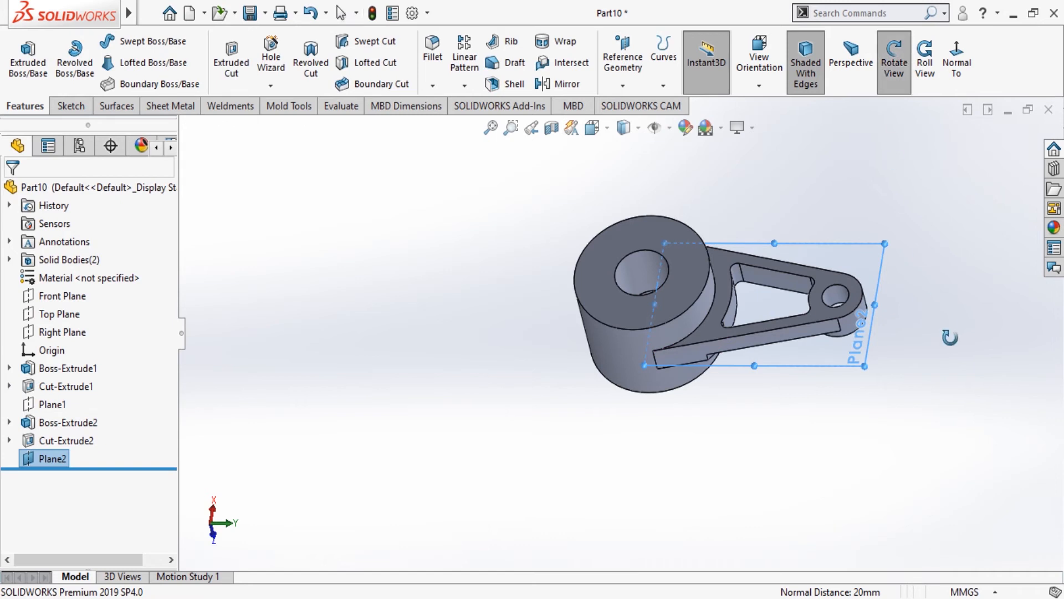
{"action": "left_click_drag", "start_coordinate": [950, 337], "coordinate": [901, 209]}
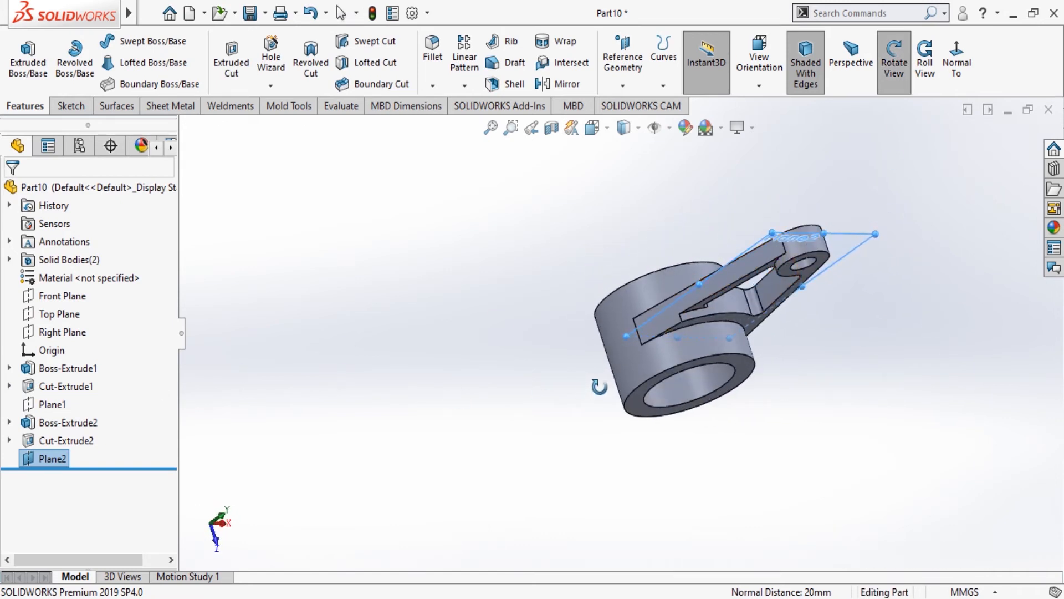
{"action": "left_click_drag", "start_coordinate": [599, 387], "coordinate": [581, 286]}
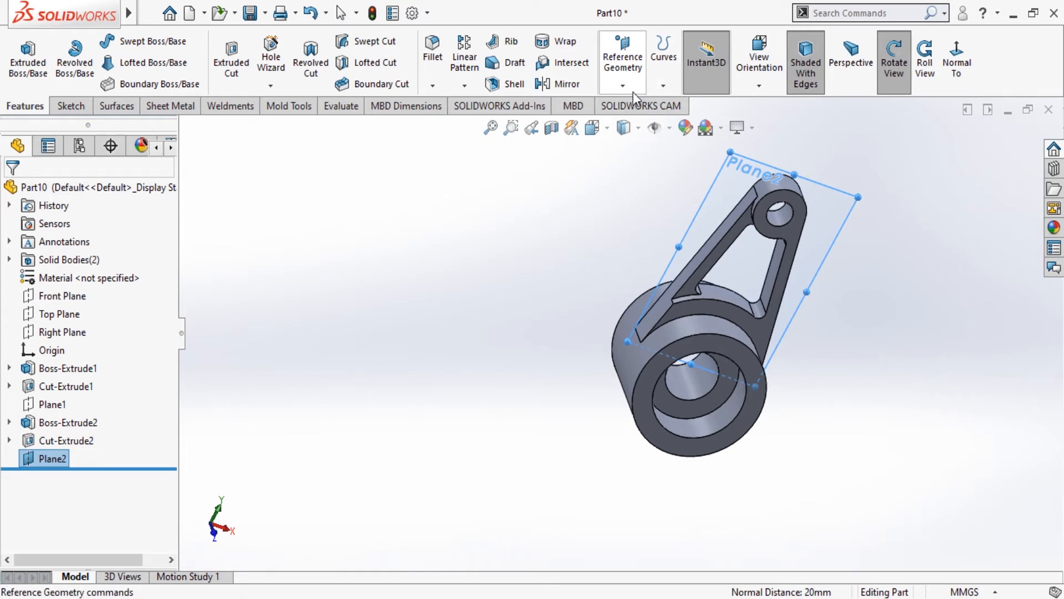
{"action": "left_click", "coordinate": [566, 84]}
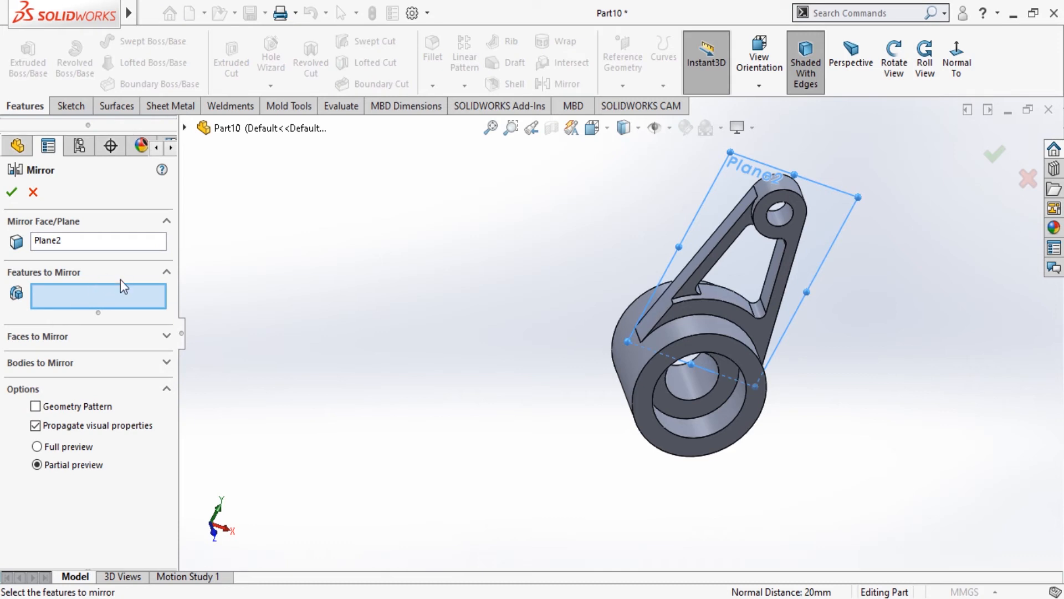
{"action": "left_click", "coordinate": [185, 128]}
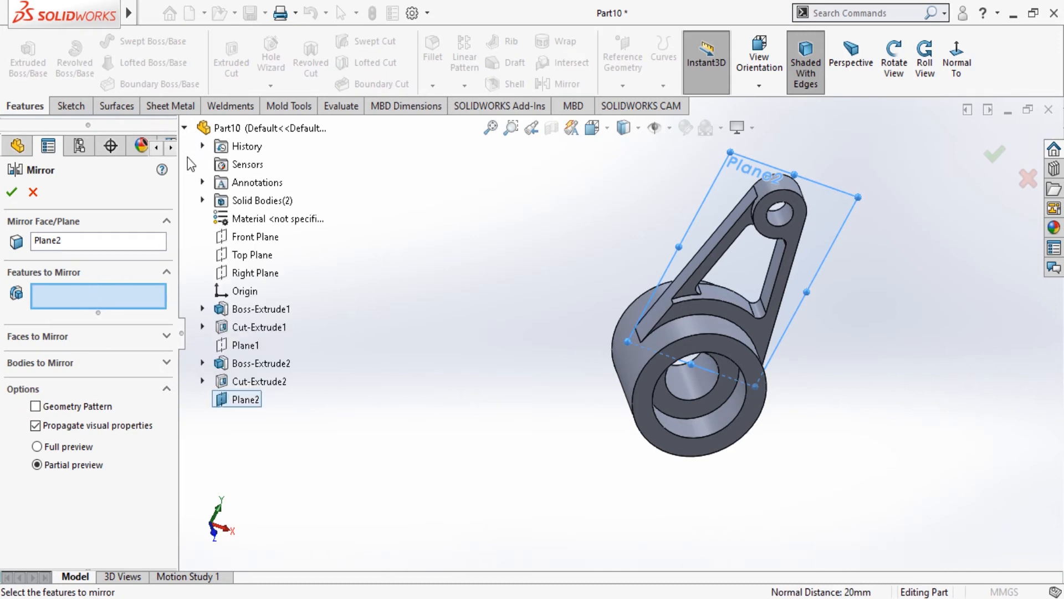
{"action": "left_click", "coordinate": [250, 380]}
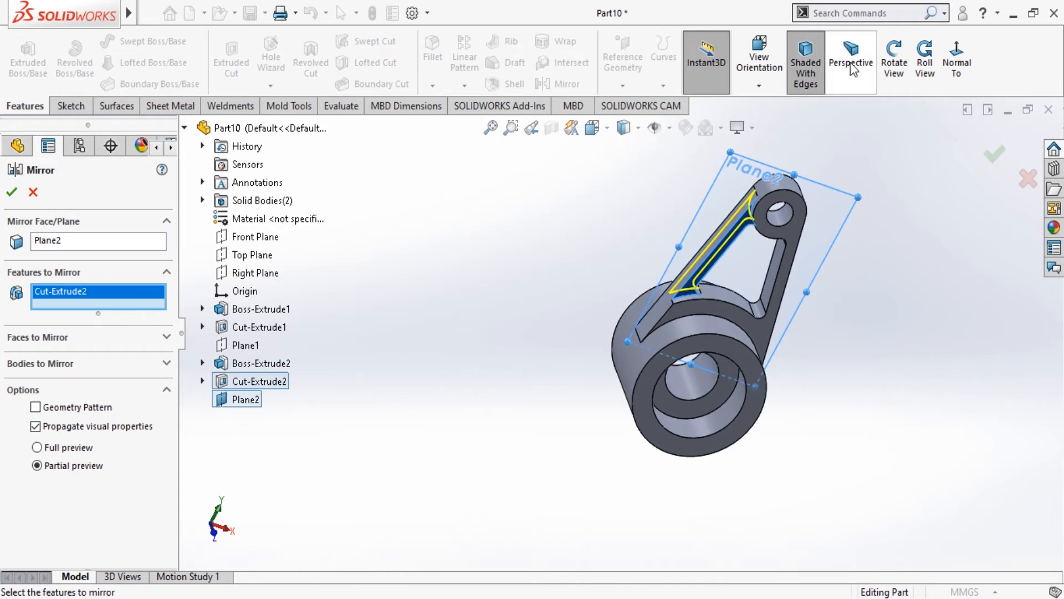
{"action": "left_click", "coordinate": [893, 61]}
{"action": "left_click_drag", "start_coordinate": [910, 178], "coordinate": [940, 285]}
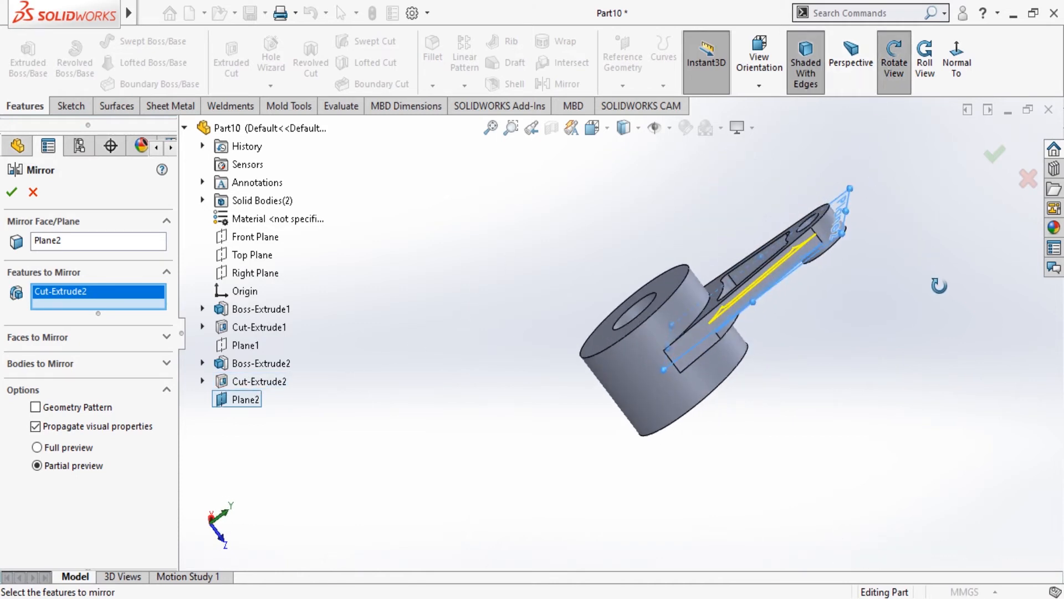
{"action": "left_click", "coordinate": [12, 192]}
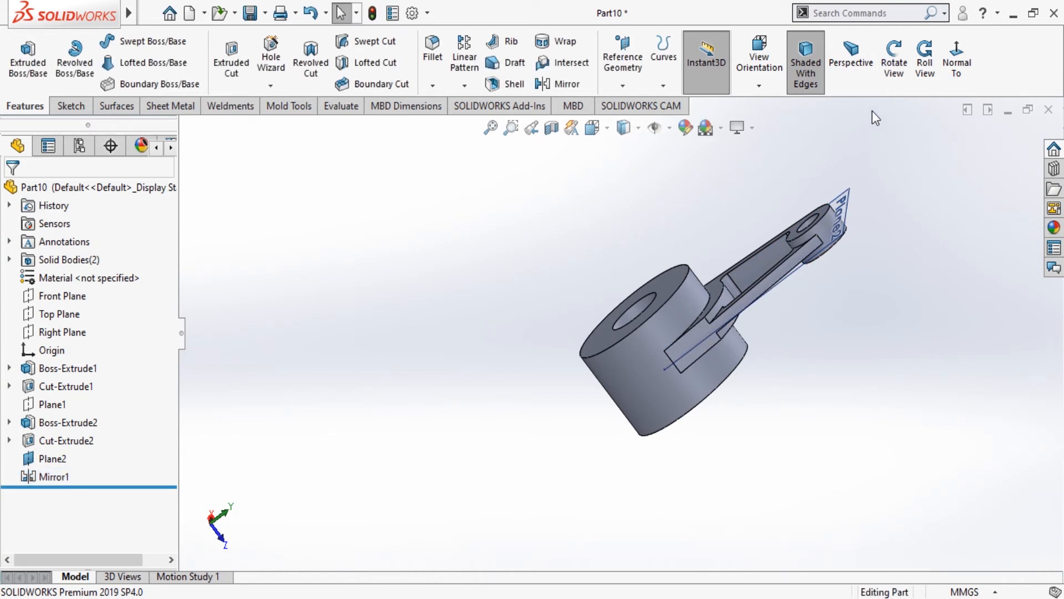
Hide the arm's mid plane, Plane2.
{"action": "left_click", "coordinate": [893, 61]}
{"action": "left_click_drag", "start_coordinate": [875, 270], "coordinate": [755, 191]}
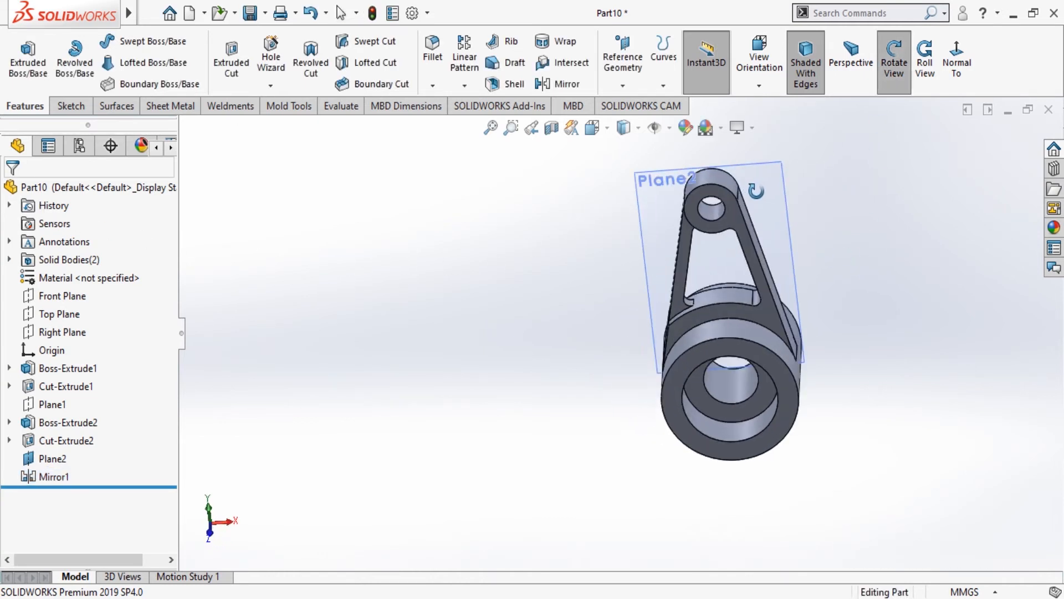
{"action": "key", "text": "Escape"}
{"action": "left_click", "coordinate": [786, 201]}
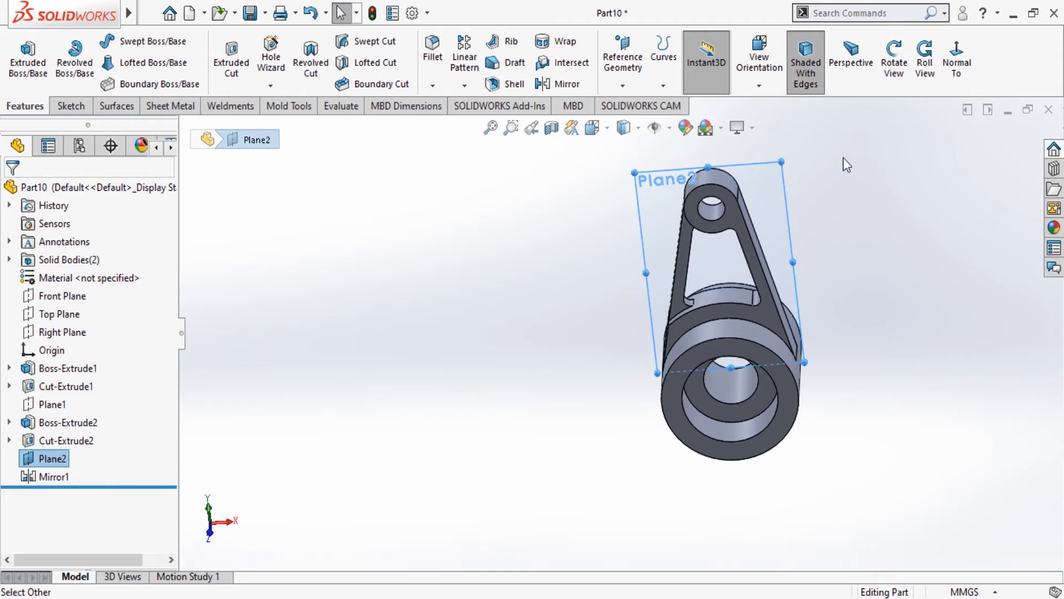
{"action": "left_click", "coordinate": [870, 154]}
Examine both sides of the arm's recessed leg and its junction with the cylinder from several angles.
{"action": "scroll", "coordinate": [718, 317], "scroll_direction": "up", "scroll_amount": 2}
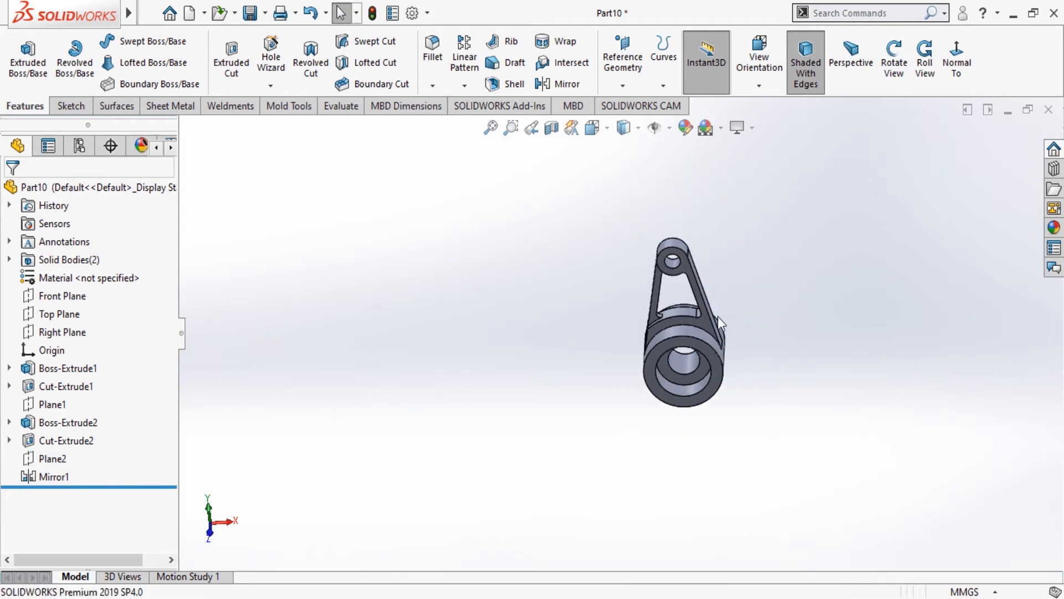
{"action": "scroll", "coordinate": [699, 311], "scroll_direction": "down", "scroll_amount": 8}
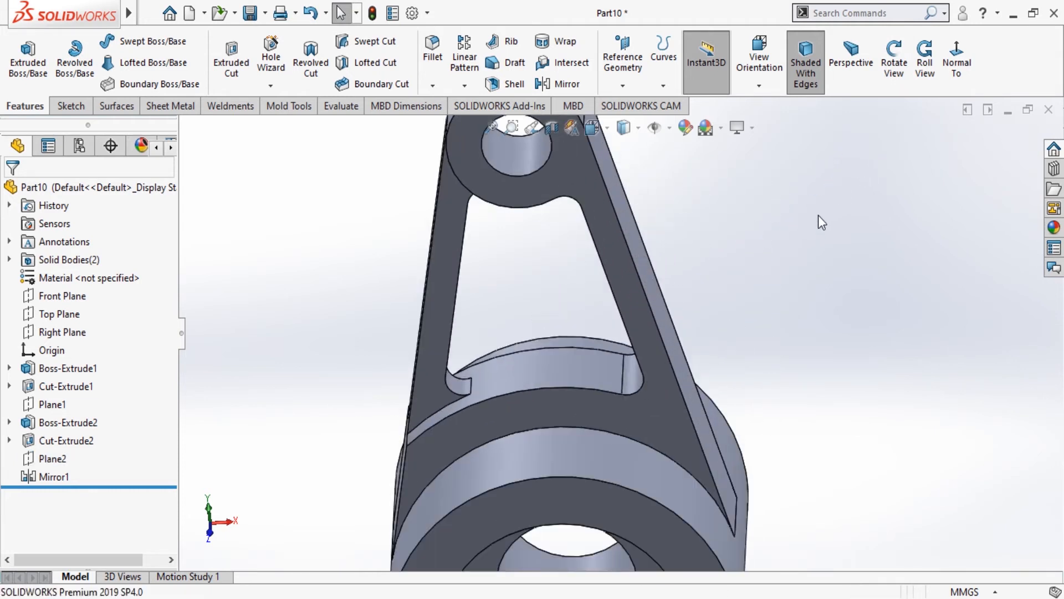
{"action": "left_click", "coordinate": [894, 62]}
{"action": "mouse_move", "coordinate": [820, 444]}
{"action": "left_mouse_down"}
{"action": "mouse_move", "coordinate": [805, 387]}
{"action": "mouse_move", "coordinate": [828, 330]}
{"action": "mouse_move", "coordinate": [689, 397]}
{"action": "mouse_move", "coordinate": [825, 394]}
{"action": "mouse_move", "coordinate": [813, 435]}
{"action": "left_mouse_up"}
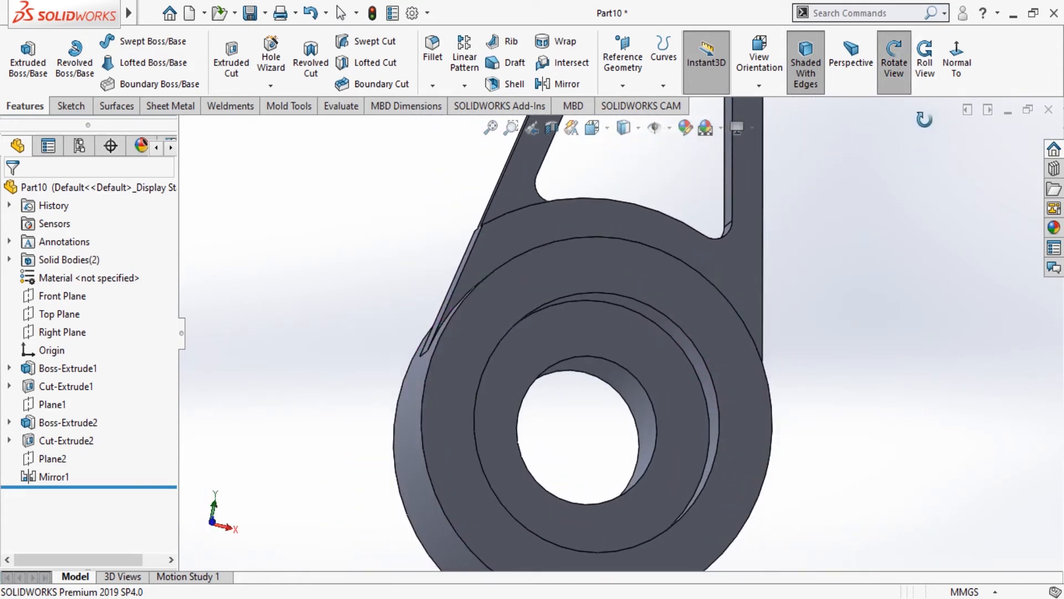
{"action": "left_click", "coordinate": [903, 72]}
{"action": "scroll", "coordinate": [714, 339], "scroll_direction": "up", "scroll_amount": 2}
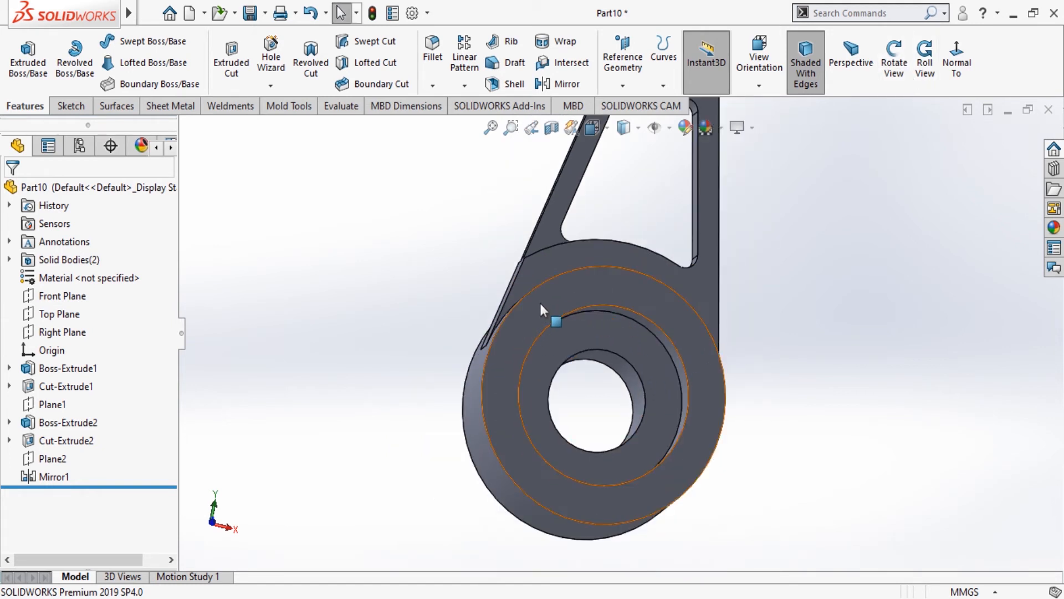
{"action": "scroll", "coordinate": [526, 263], "scroll_direction": "down", "scroll_amount": 3}
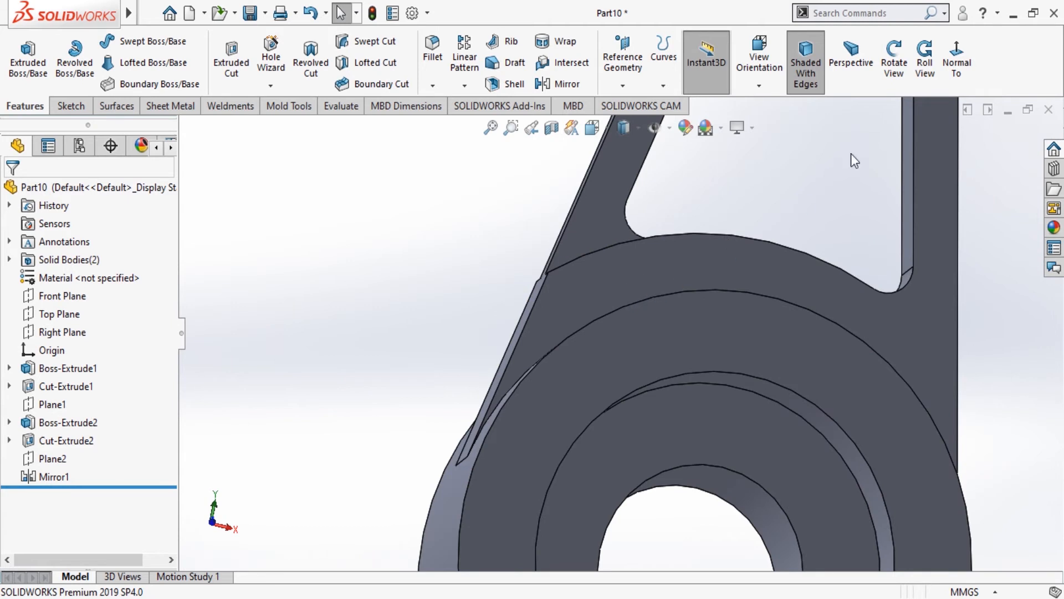
{"action": "scroll", "coordinate": [755, 349], "scroll_direction": "up", "scroll_amount": 3}
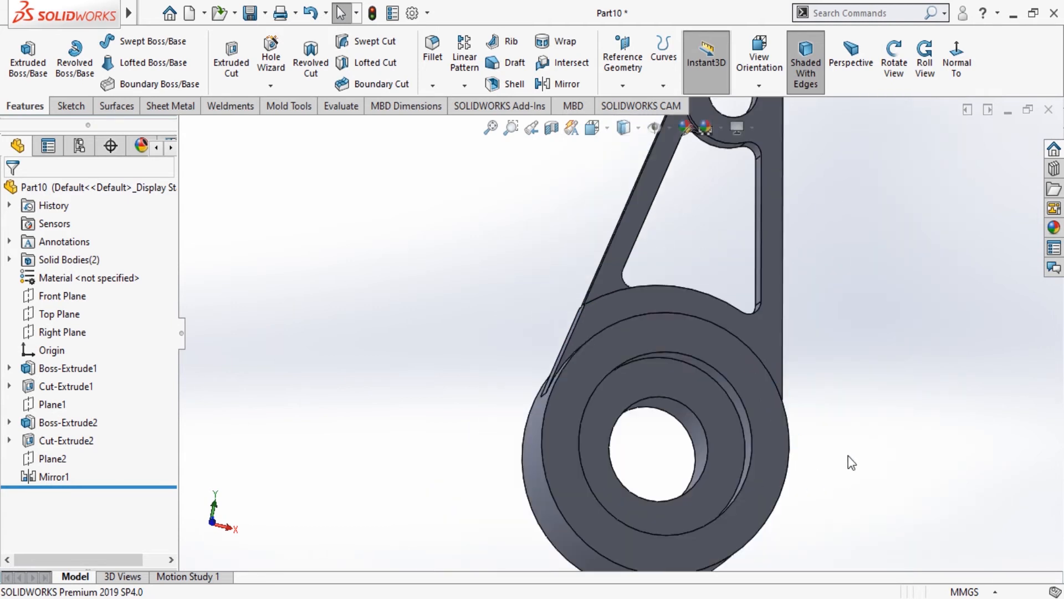
{"action": "scroll", "coordinate": [742, 461], "scroll_direction": "up", "scroll_amount": 3}
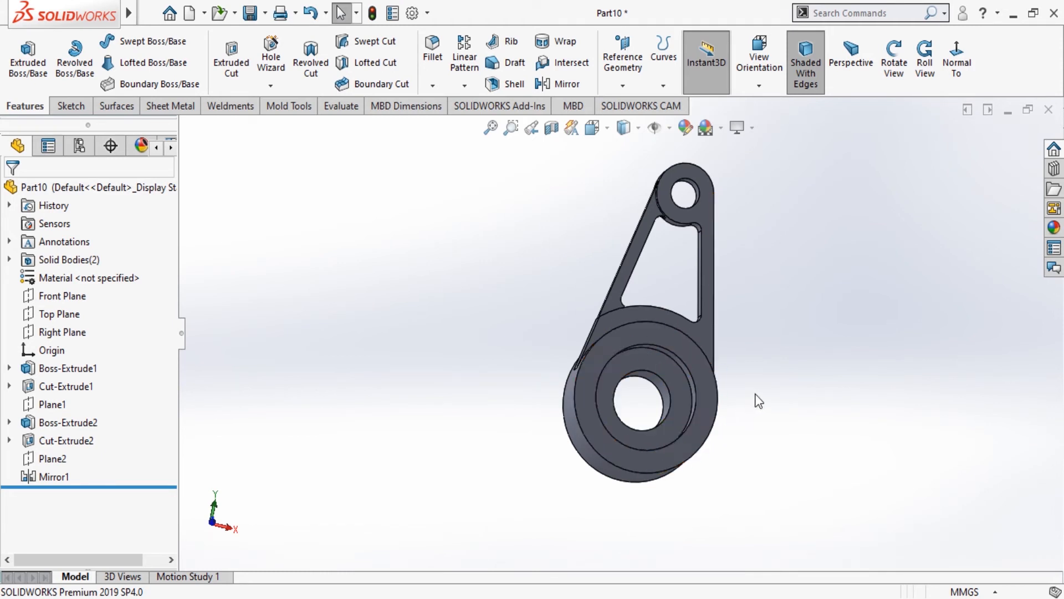
{"action": "left_click", "coordinate": [897, 70]}
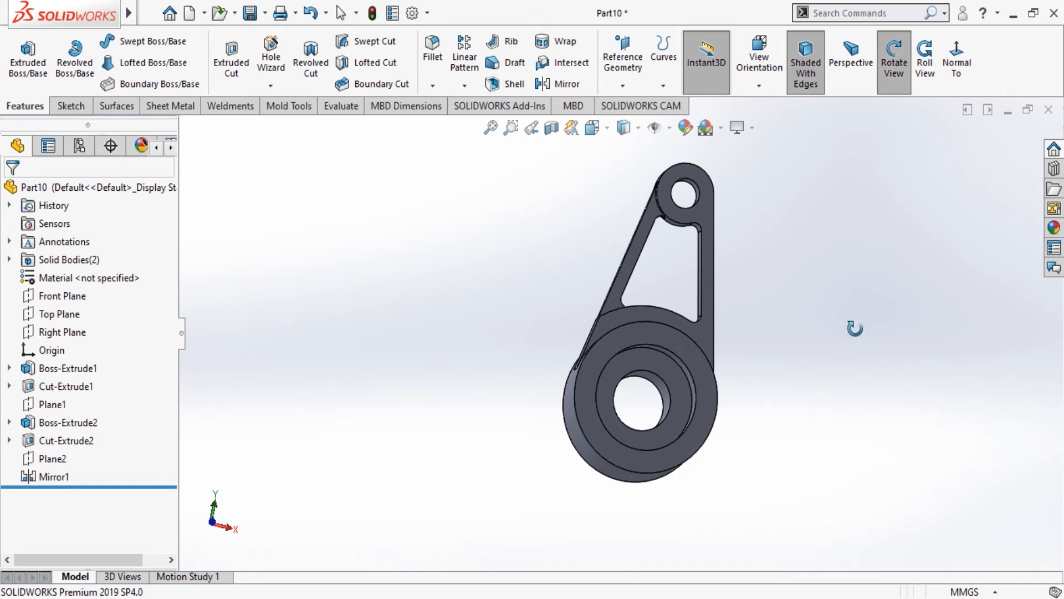
{"action": "left_click_drag", "start_coordinate": [853, 331], "coordinate": [743, 252]}
{"action": "left_click", "coordinate": [887, 83]}
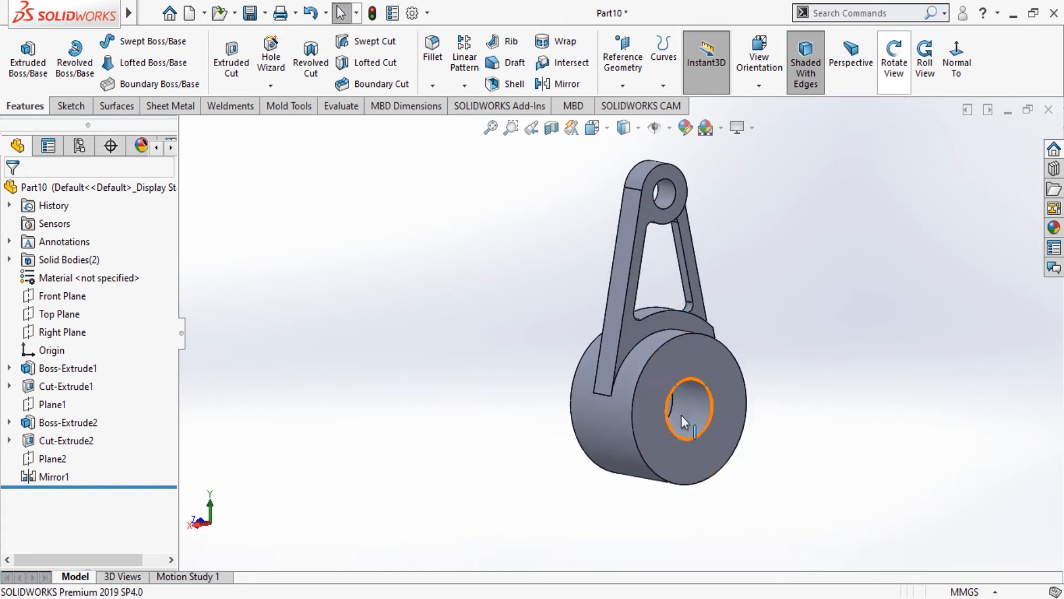
Sketch a horizontal centerline about 136 mm long from the origin on the cylinder's end face without the counterbore.
{"action": "left_click", "coordinate": [719, 358]}
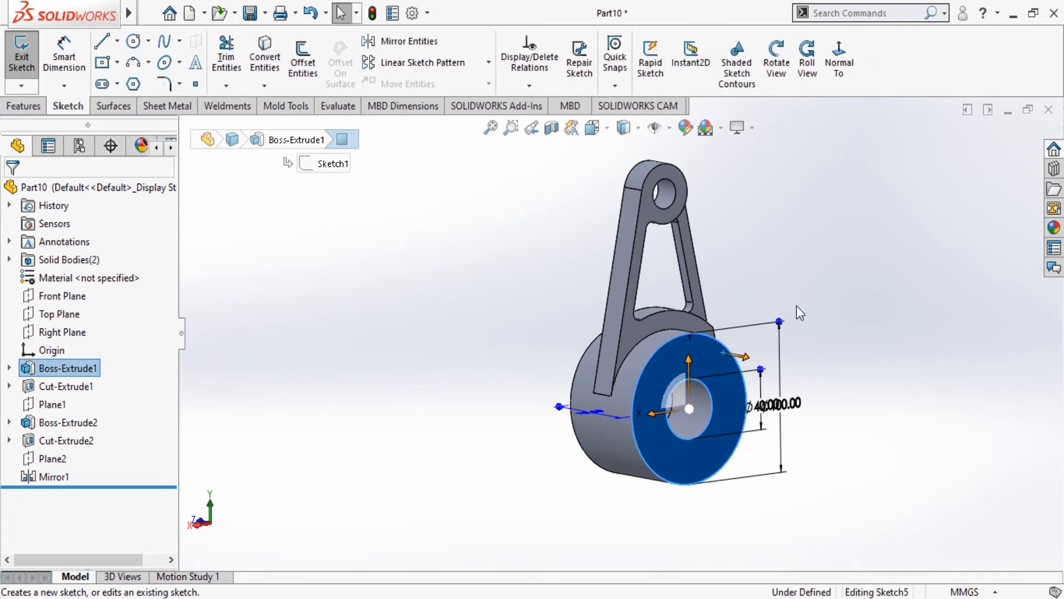
{"action": "left_click", "coordinate": [843, 70]}
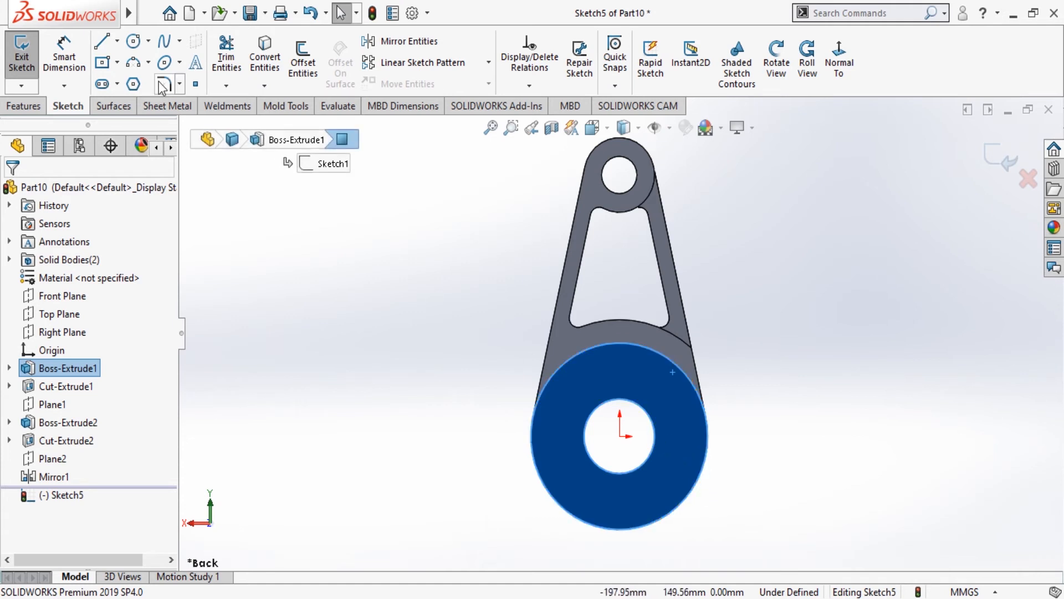
{"action": "left_click", "coordinate": [121, 75]}
{"action": "left_click", "coordinate": [620, 437]}
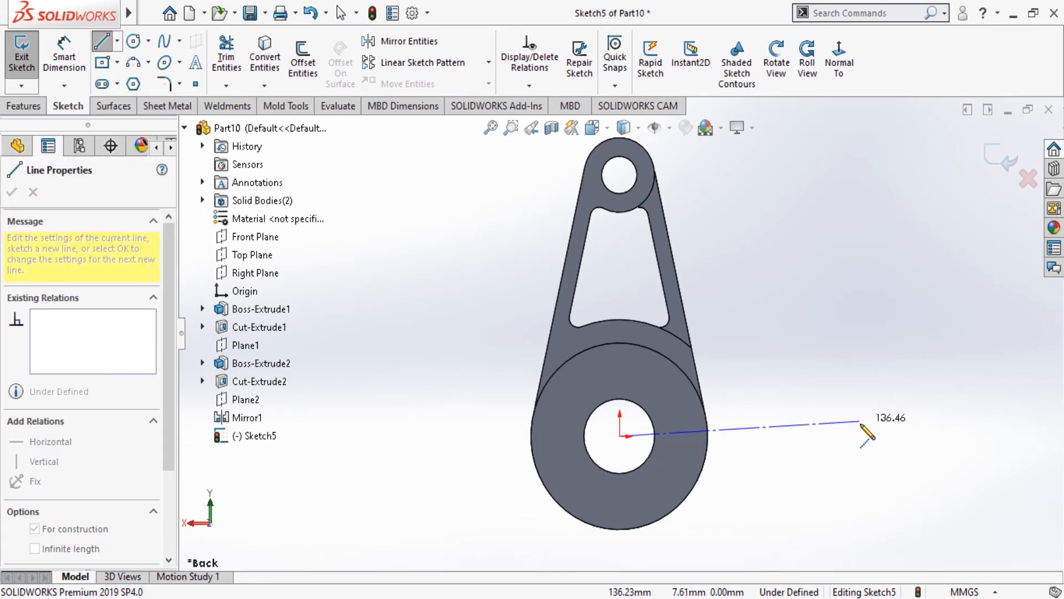
{"action": "left_click", "coordinate": [860, 436]}
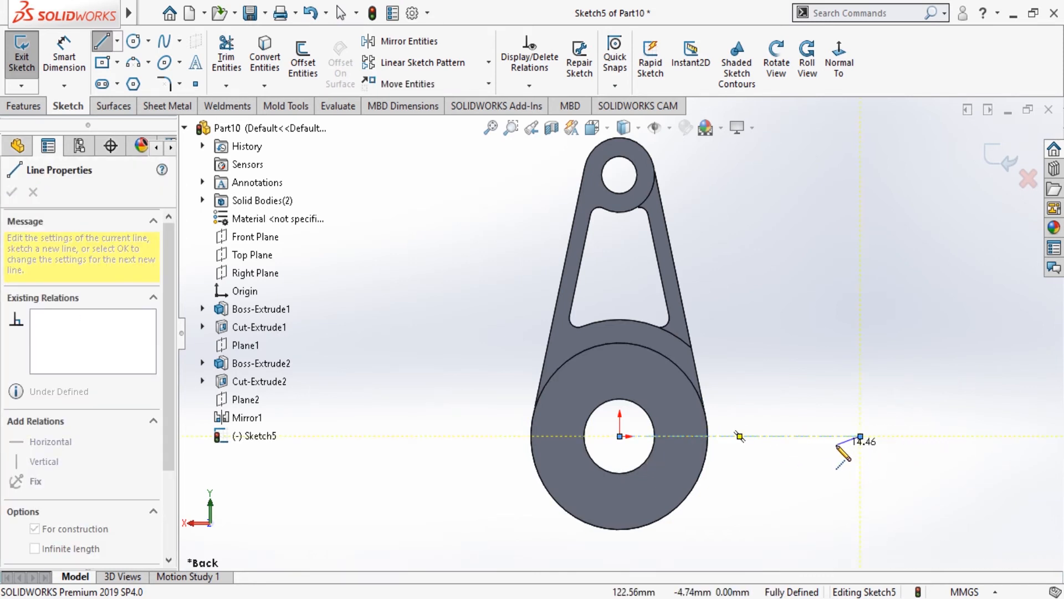
{"action": "key", "text": "Escape"}
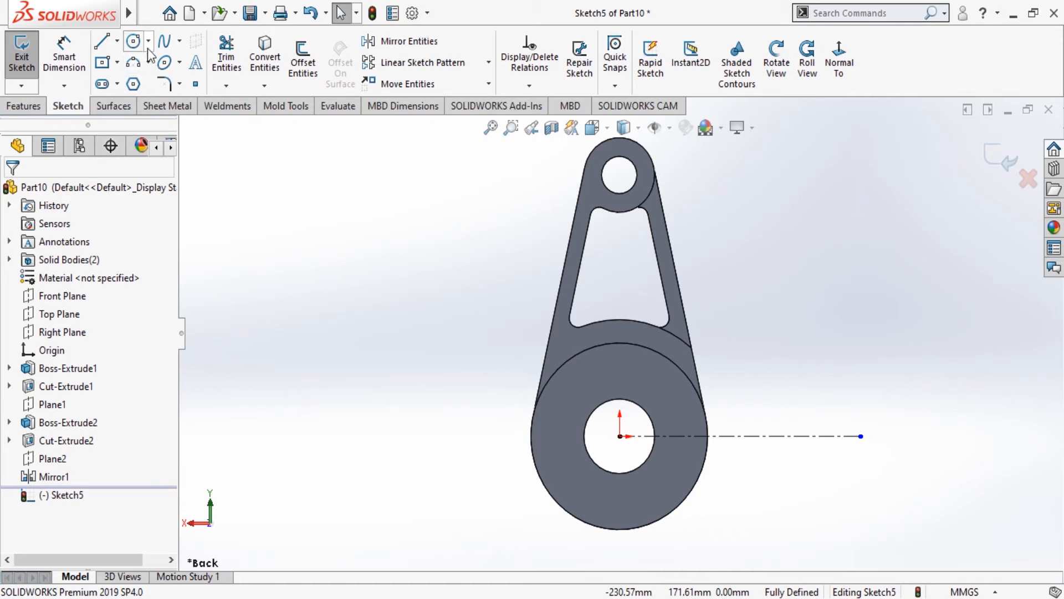
Sketch a slanted centerline about 154 mm long from the origin, running diagonally below the horizontal centerline.
{"action": "left_click", "coordinate": [135, 41]}
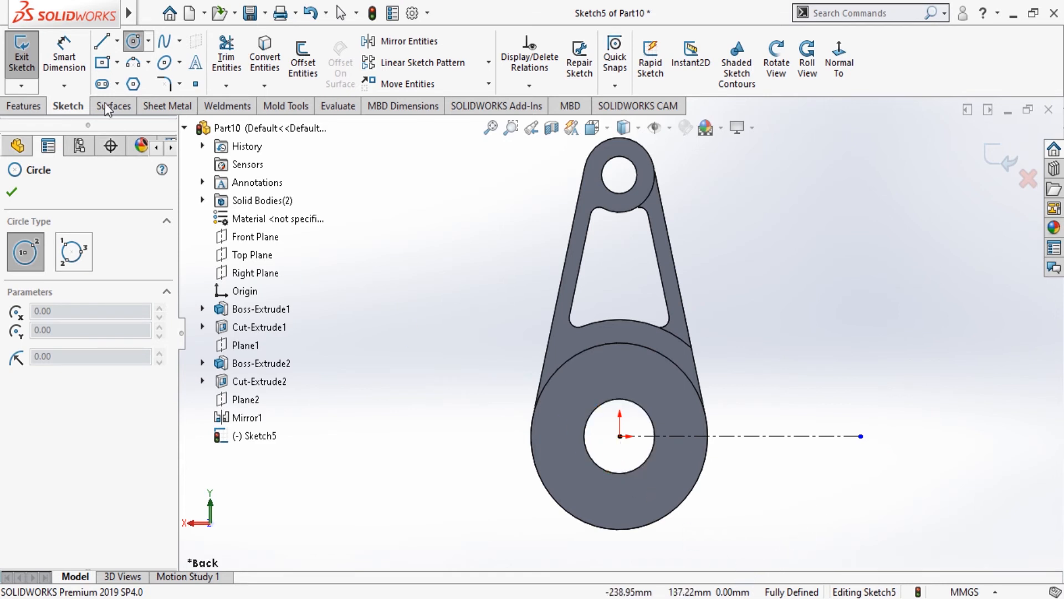
{"action": "left_click", "coordinate": [117, 41]}
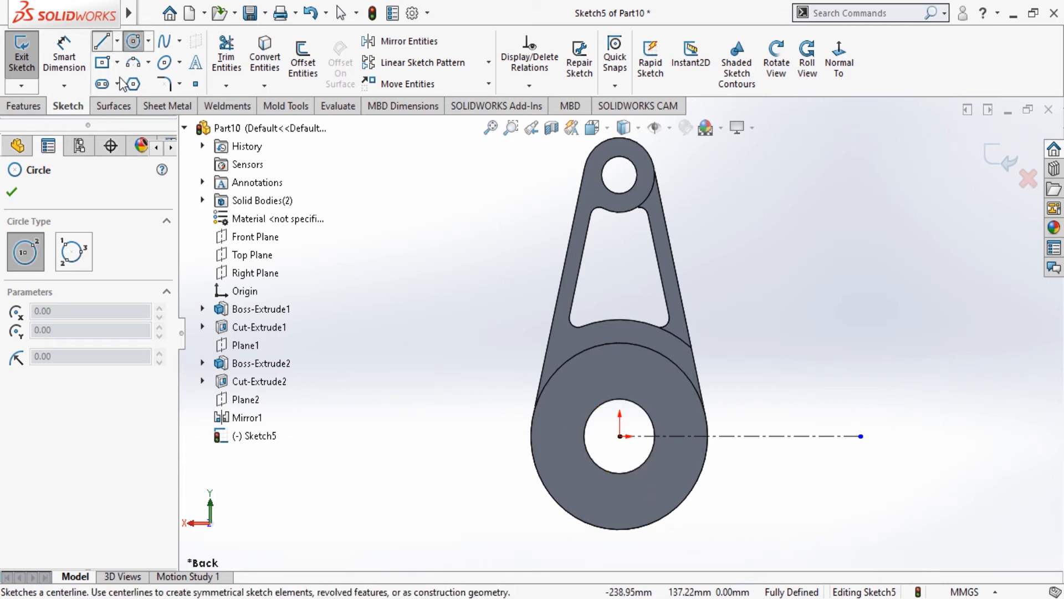
{"action": "left_click", "coordinate": [125, 77]}
{"action": "left_click", "coordinate": [619, 436]}
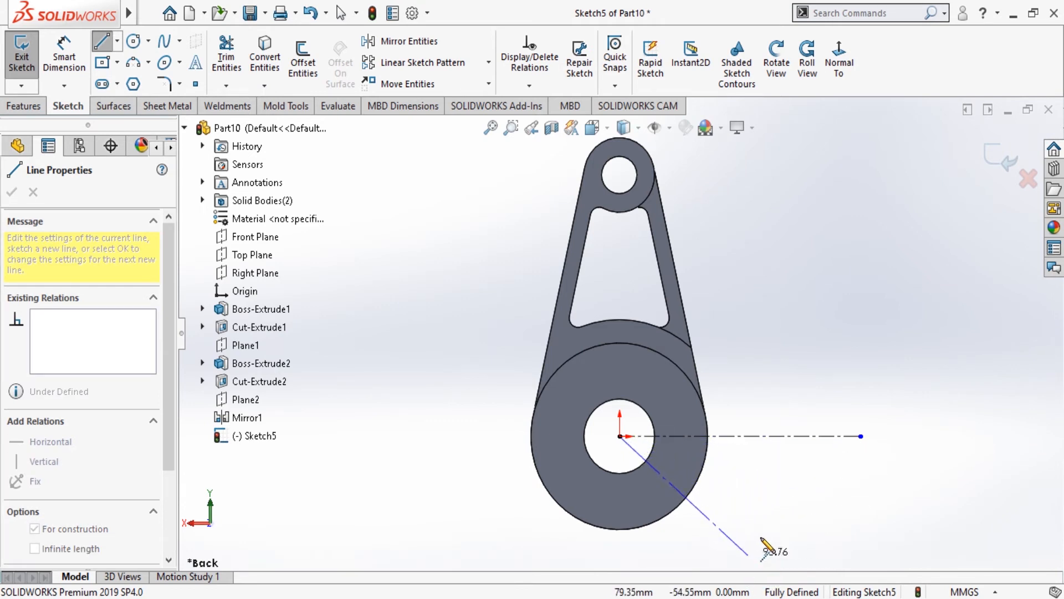
{"action": "key", "text": "f"}
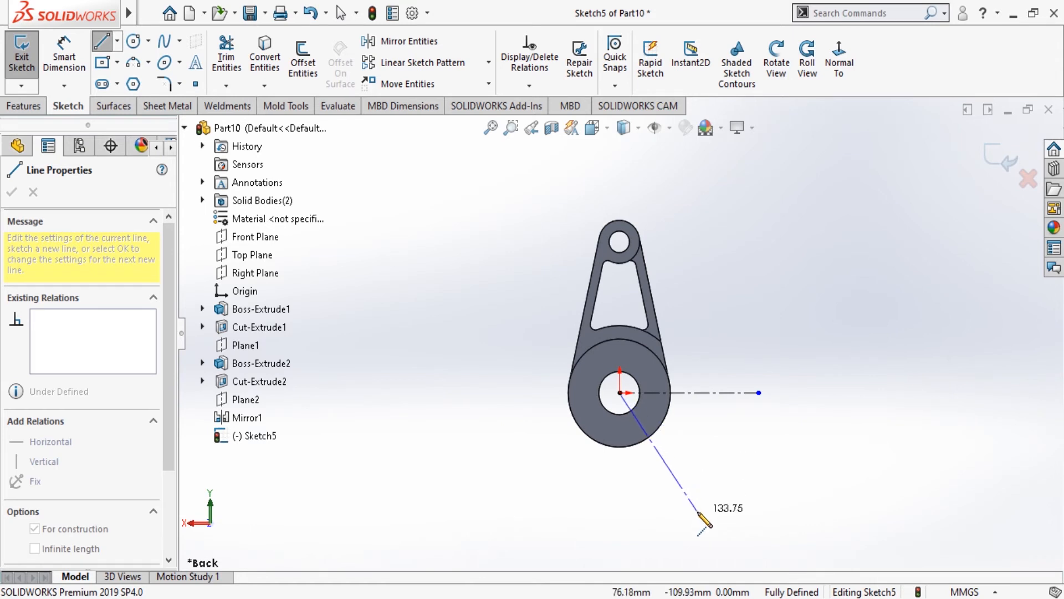
{"action": "left_click", "coordinate": [731, 510]}
{"action": "key", "text": "Escape"}
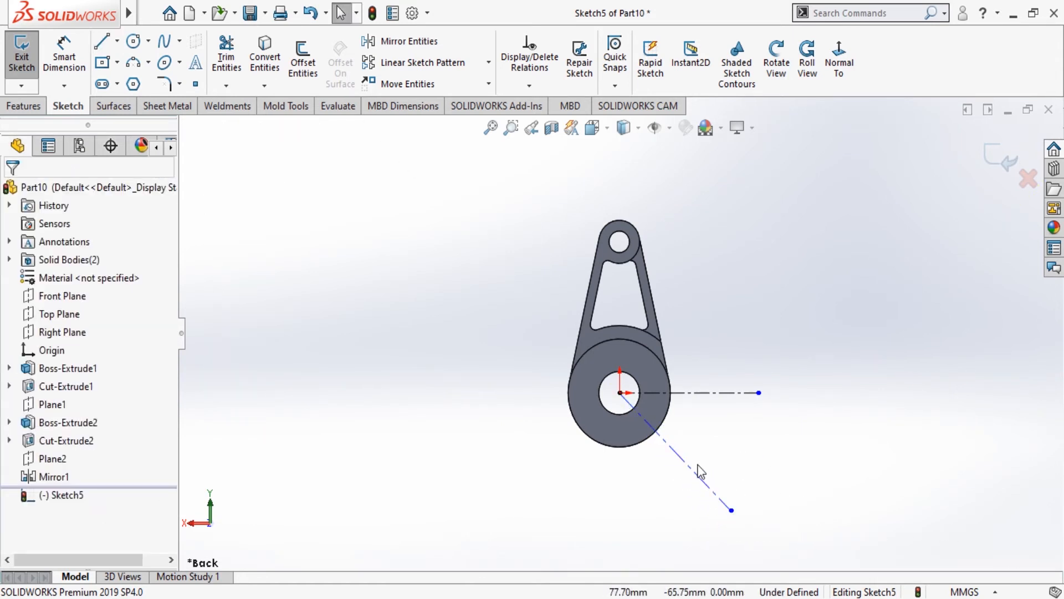
Sketch two concentric circles at the slanted centerline's free end, with radii of about 28.7 mm and 16.5 mm.
{"action": "scroll", "coordinate": [715, 477], "scroll_direction": "down", "scroll_amount": 2}
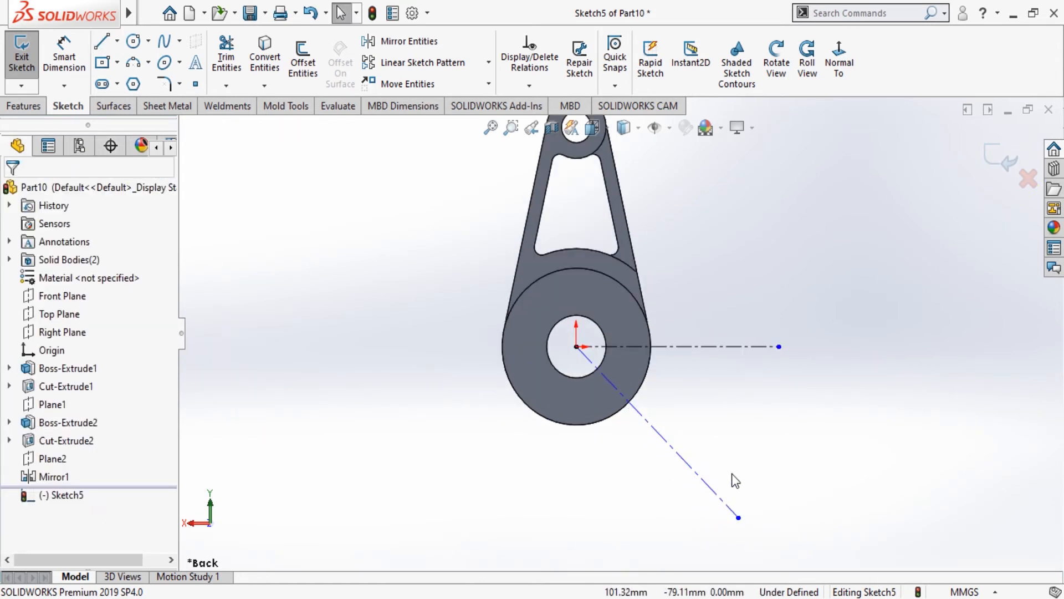
{"action": "left_click", "coordinate": [137, 41]}
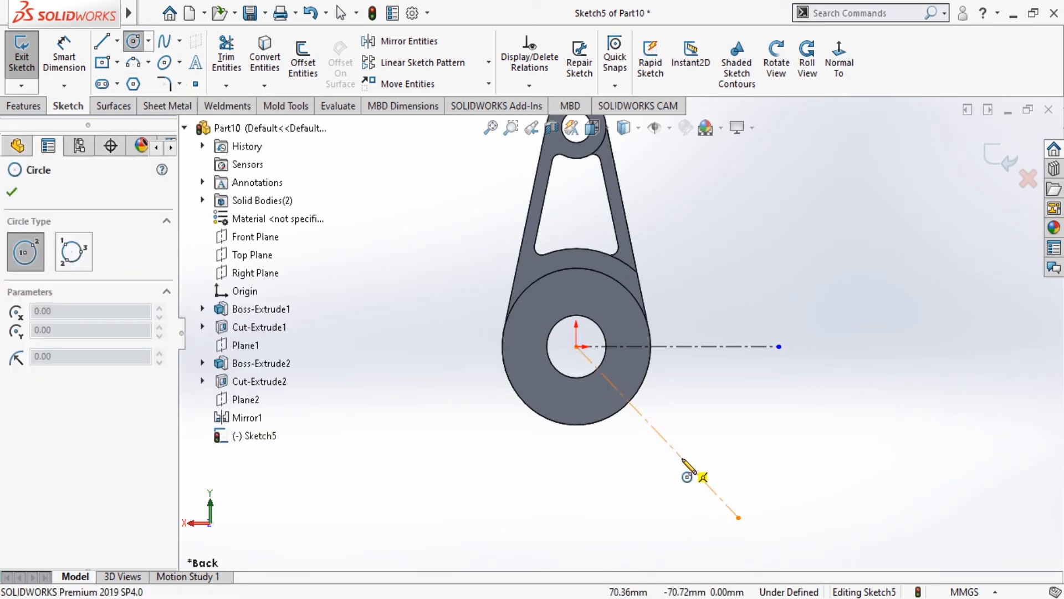
{"action": "left_click", "coordinate": [739, 517]}
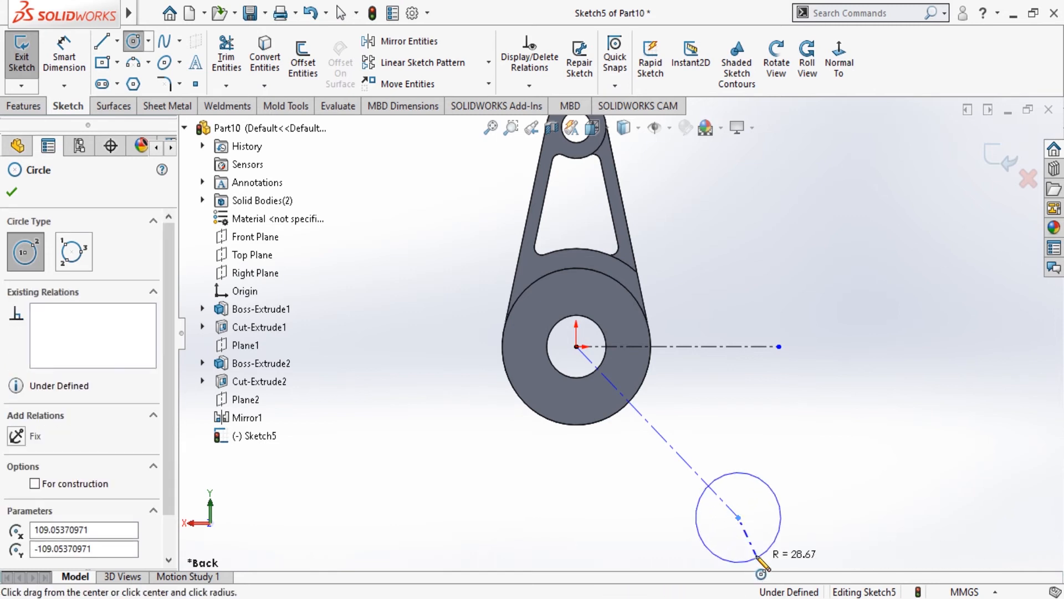
{"action": "left_click", "coordinate": [757, 556]}
{"action": "left_click", "coordinate": [739, 517]}
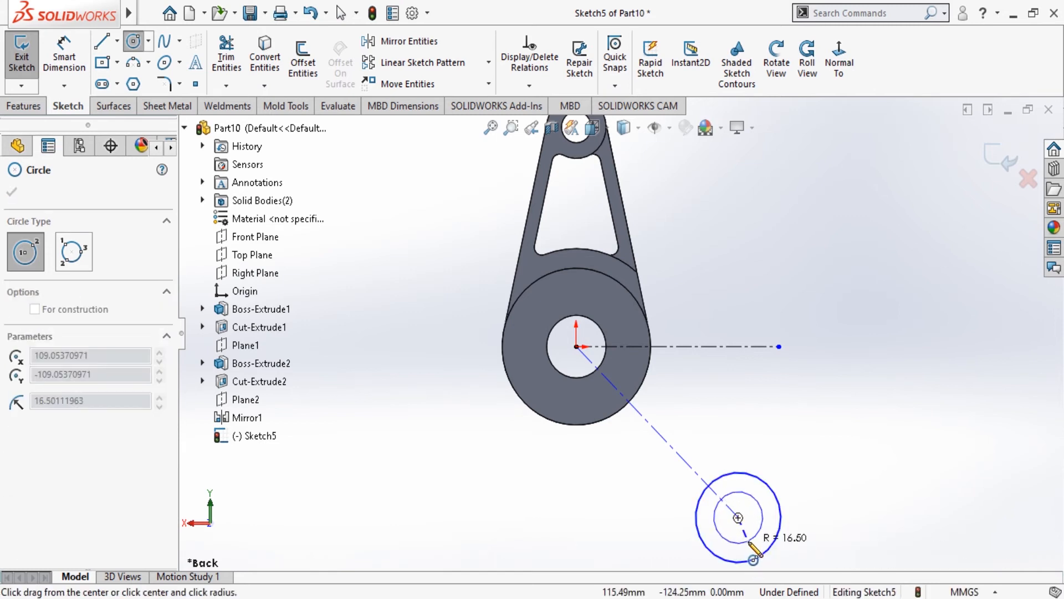
{"action": "left_click", "coordinate": [748, 541]}
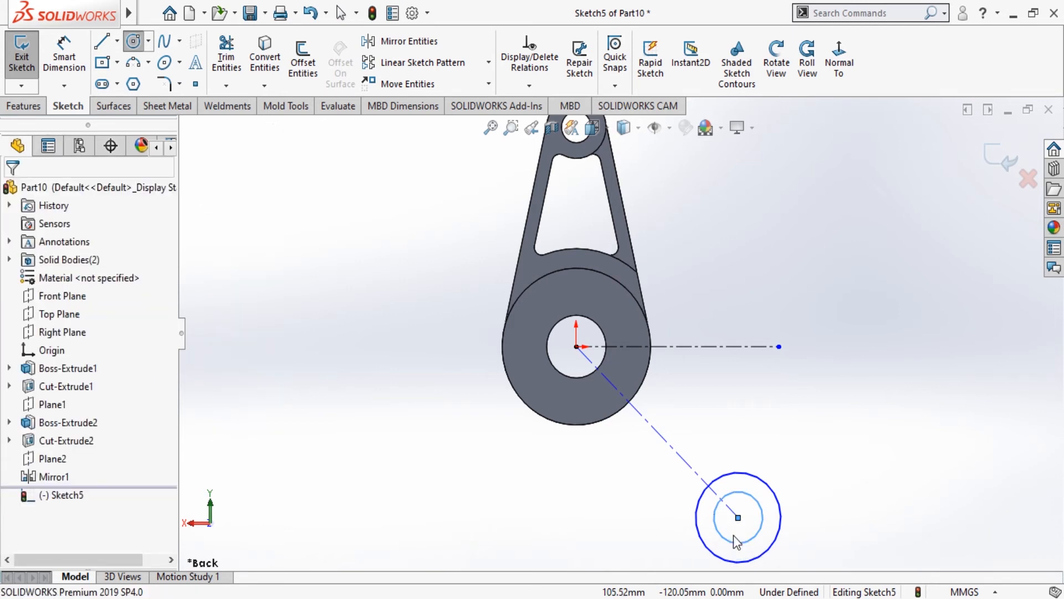
{"action": "key", "text": "Escape"}
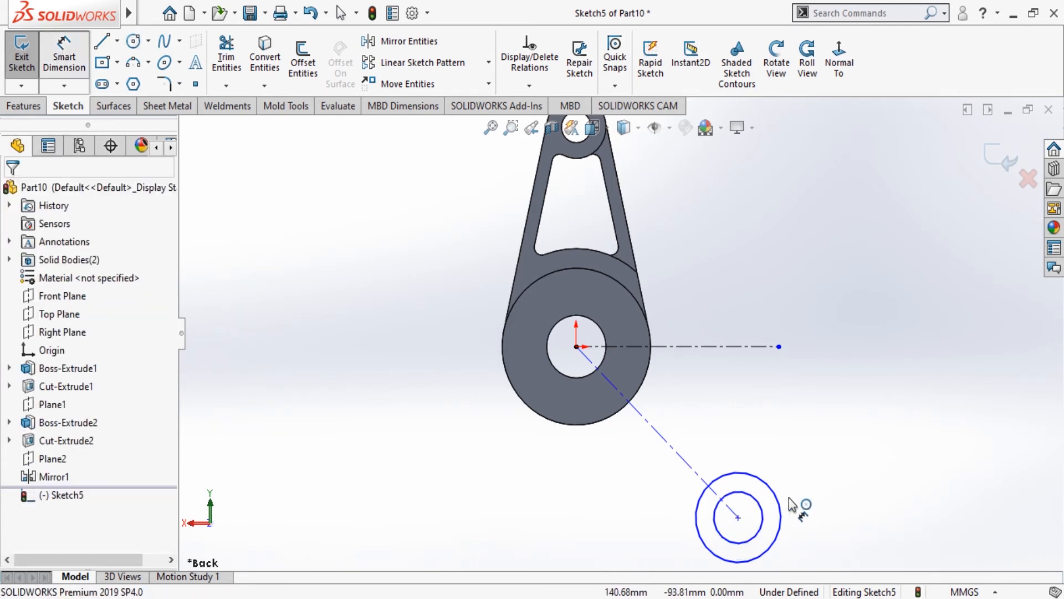
Dimension the inner circle's diameter to 20 mm and the outer circle's diameter to 45 mm.
{"action": "left_click", "coordinate": [762, 524]}
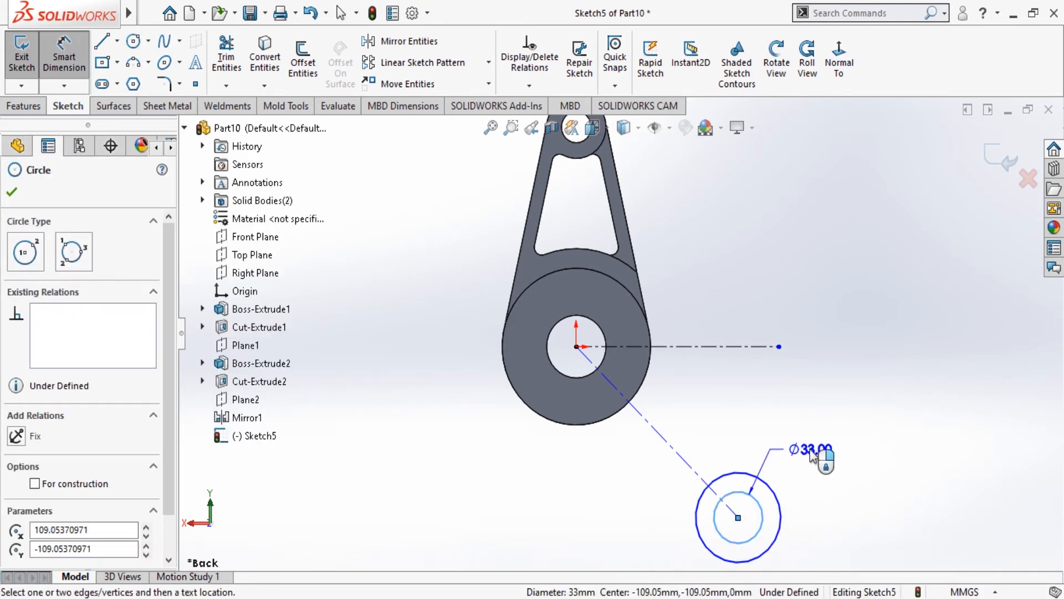
{"action": "left_click", "coordinate": [813, 454]}
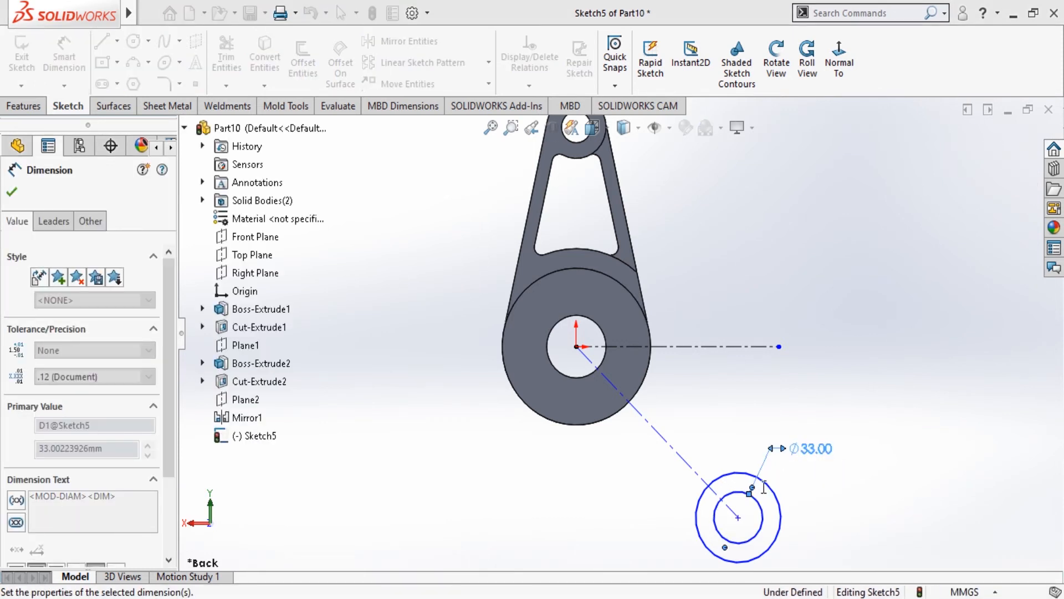
{"action": "type", "text": "20"}
{"action": "key", "text": "Return"}
{"action": "left_click", "coordinate": [777, 503]}
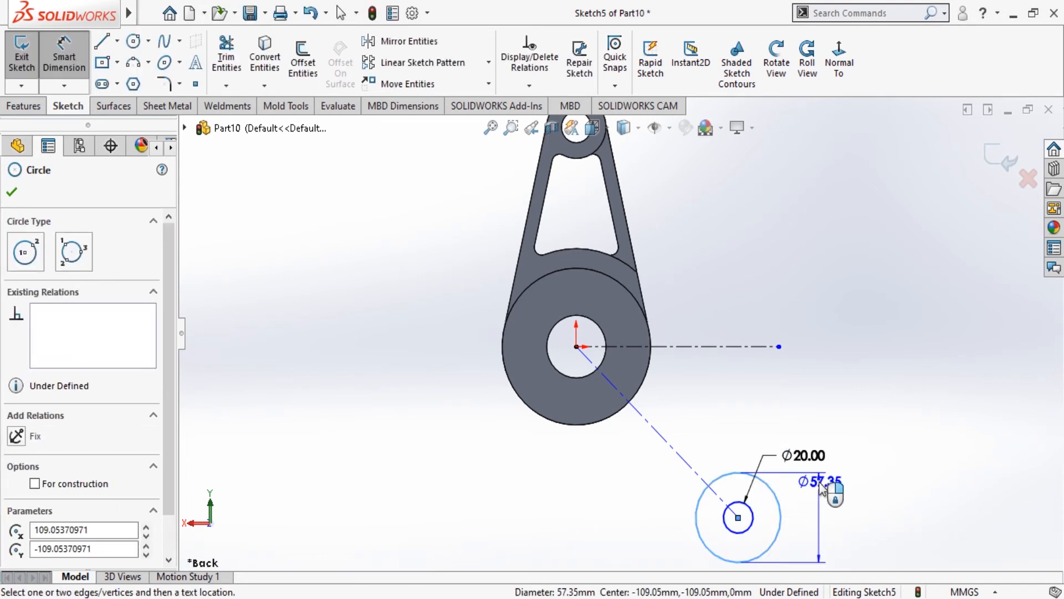
{"action": "left_click", "coordinate": [825, 499]}
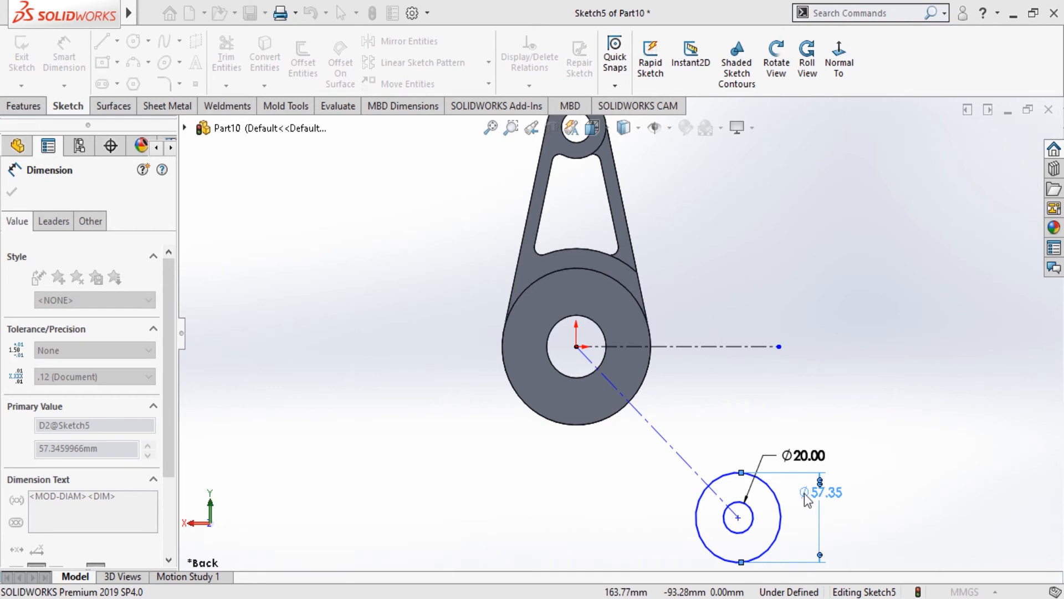
{"action": "type", "text": "45"}
{"action": "key", "text": "Return"}
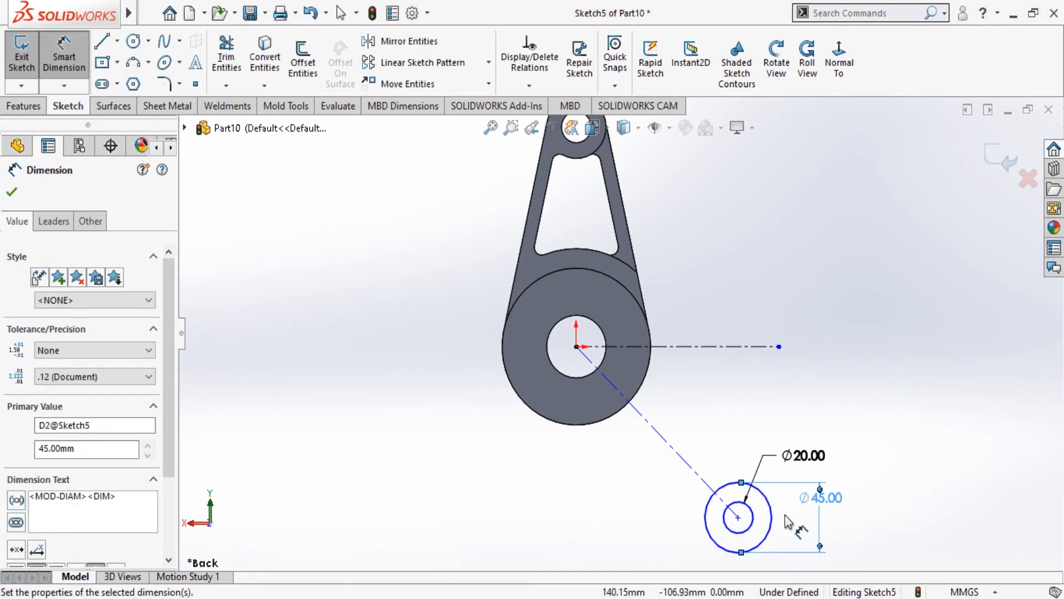
{"action": "left_click", "coordinate": [12, 191]}
Dimension the aligned distance from the origin to the concentric circles' centre to 100 mm.
{"action": "left_click", "coordinate": [64, 55]}
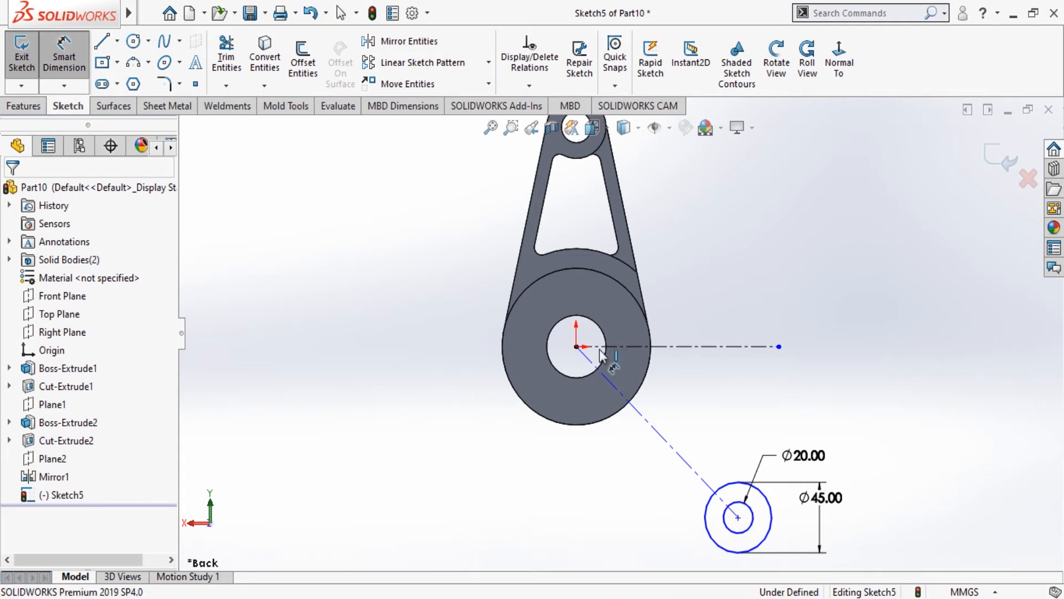
{"action": "left_click", "coordinate": [577, 346]}
{"action": "left_click", "coordinate": [738, 518]}
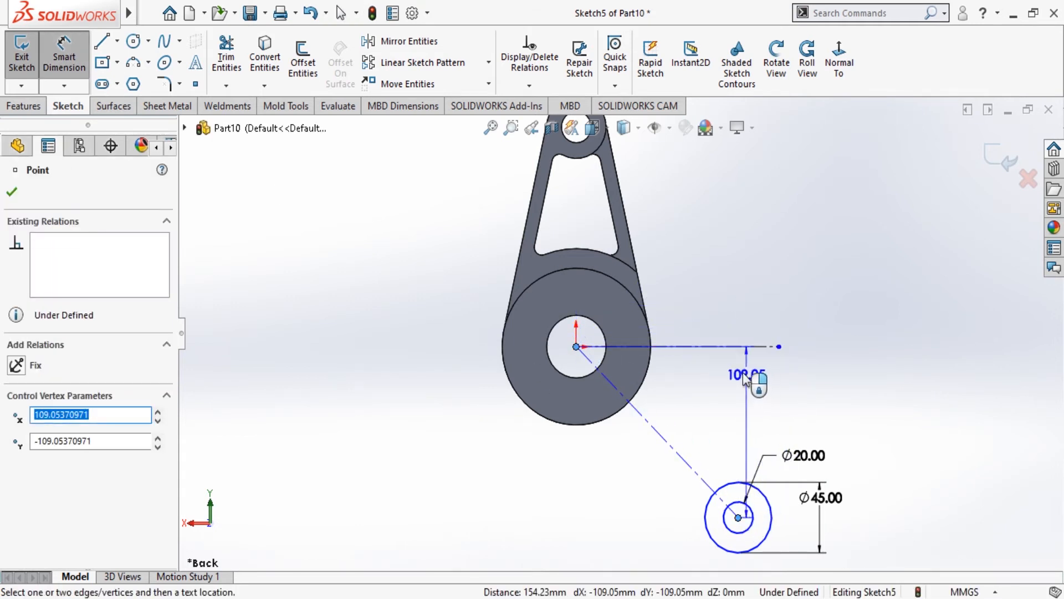
{"action": "left_click", "coordinate": [739, 376]}
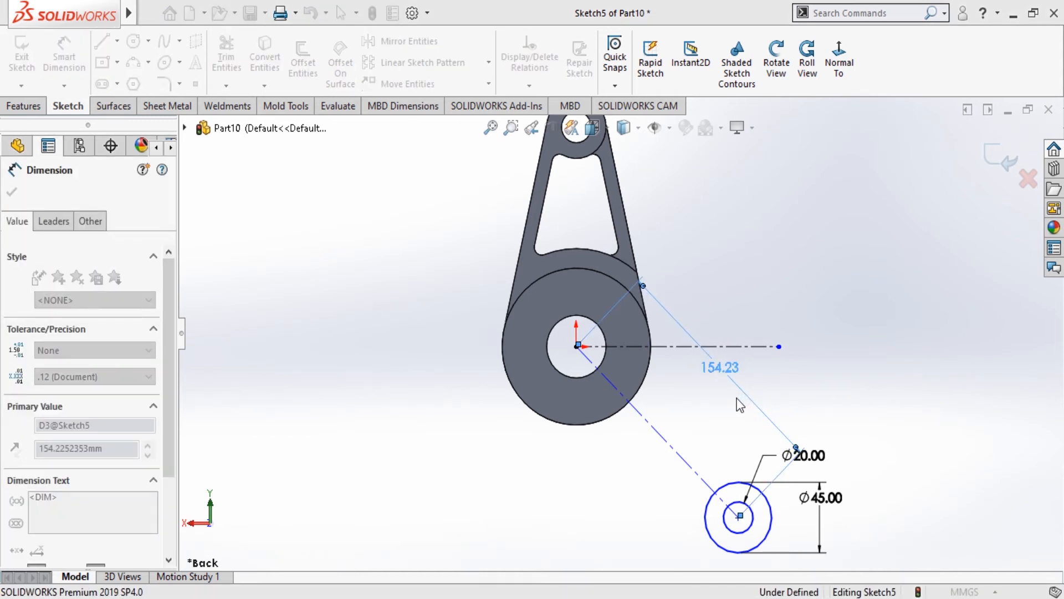
{"action": "type", "text": "60"}
{"action": "key", "text": "Return"}
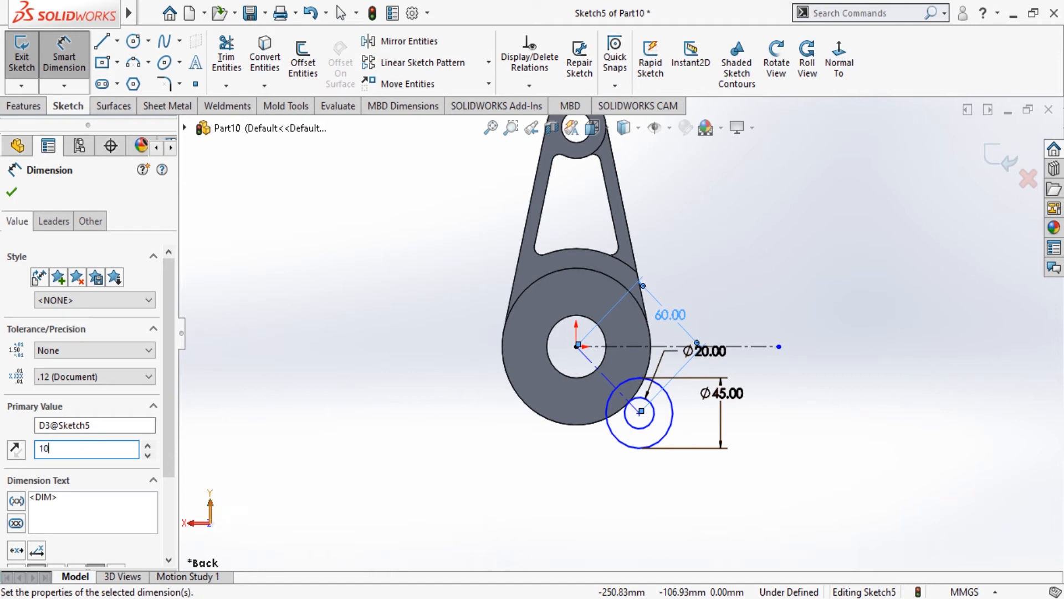
{"action": "key", "text": "Return"}
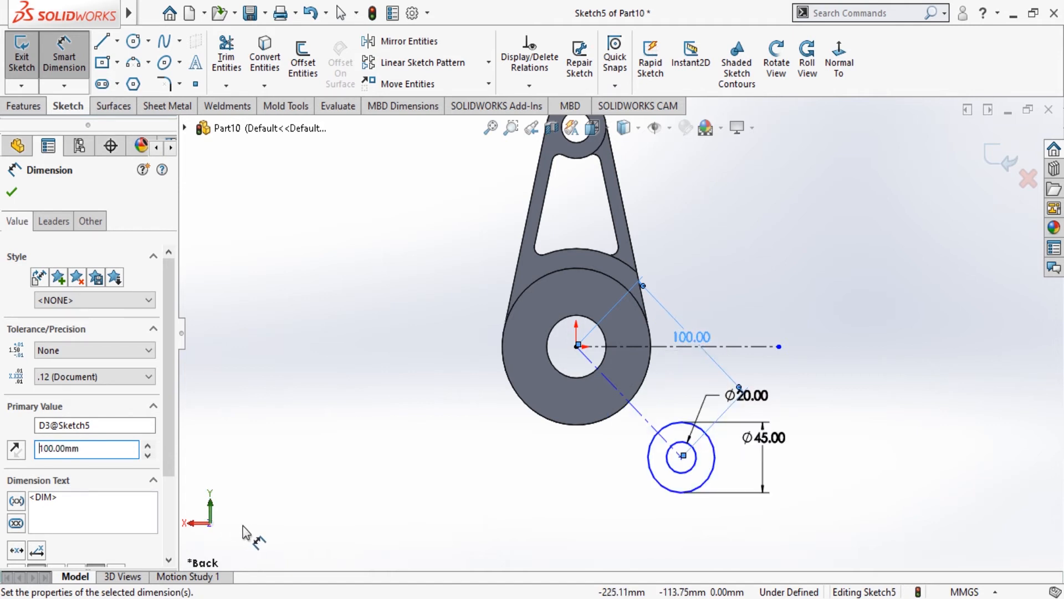
{"action": "left_click", "coordinate": [11, 193]}
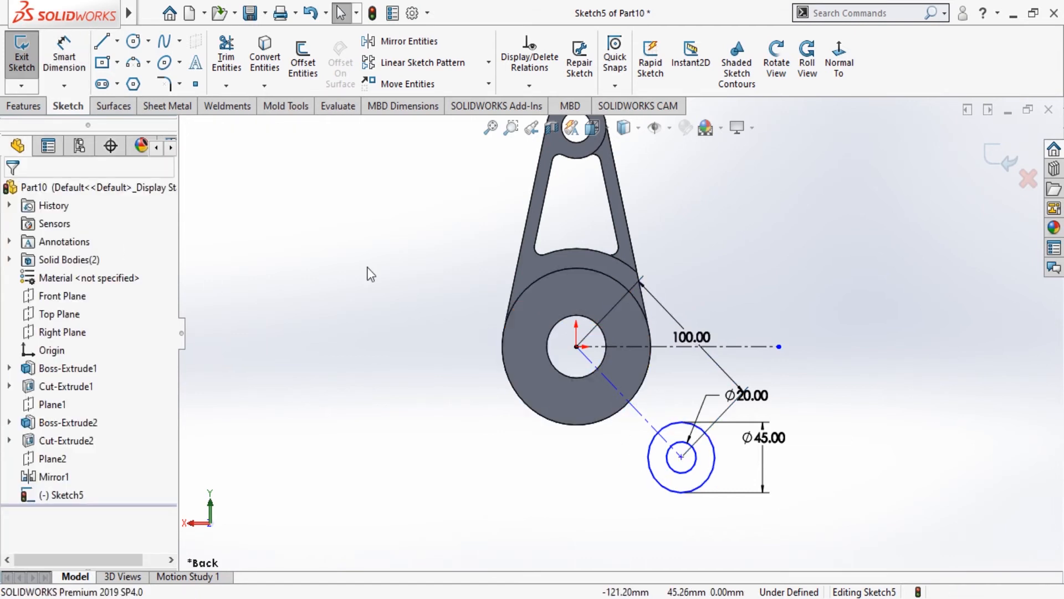
{"action": "left_click", "coordinate": [105, 44]}
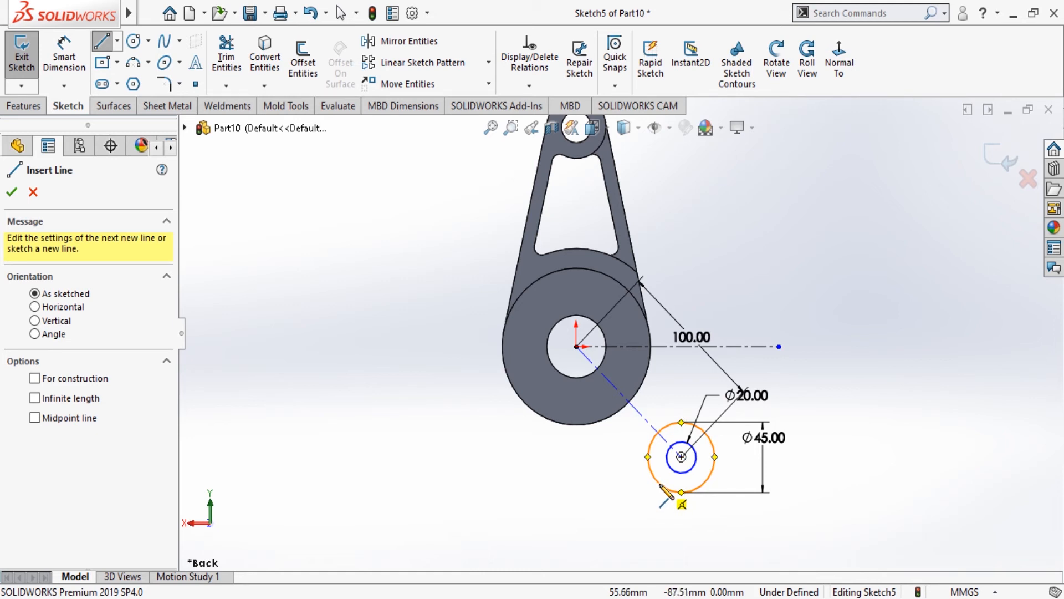
{"action": "left_click", "coordinate": [662, 487]}
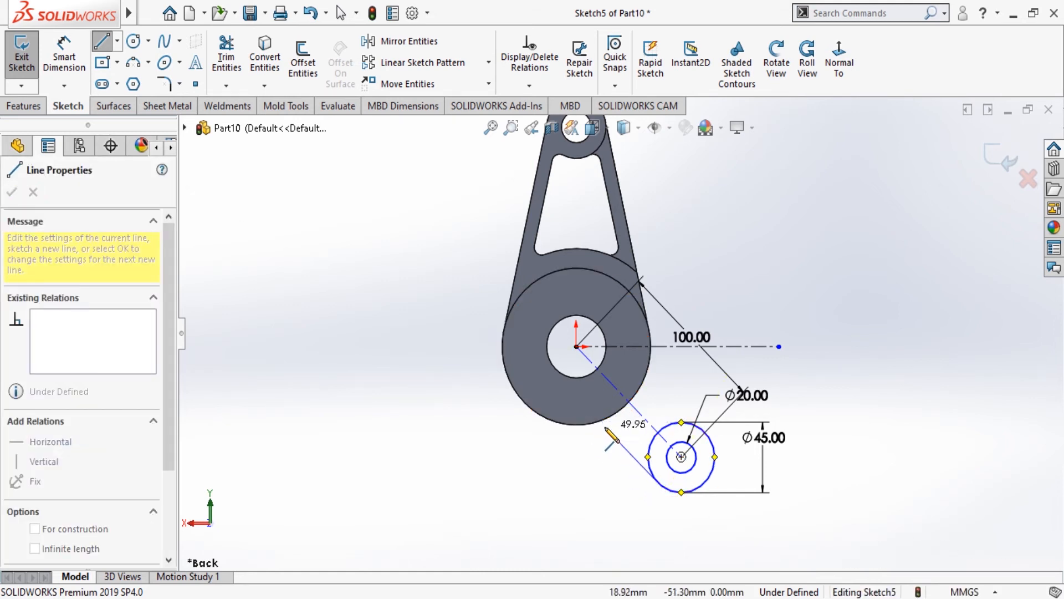
{"action": "left_click", "coordinate": [600, 419]}
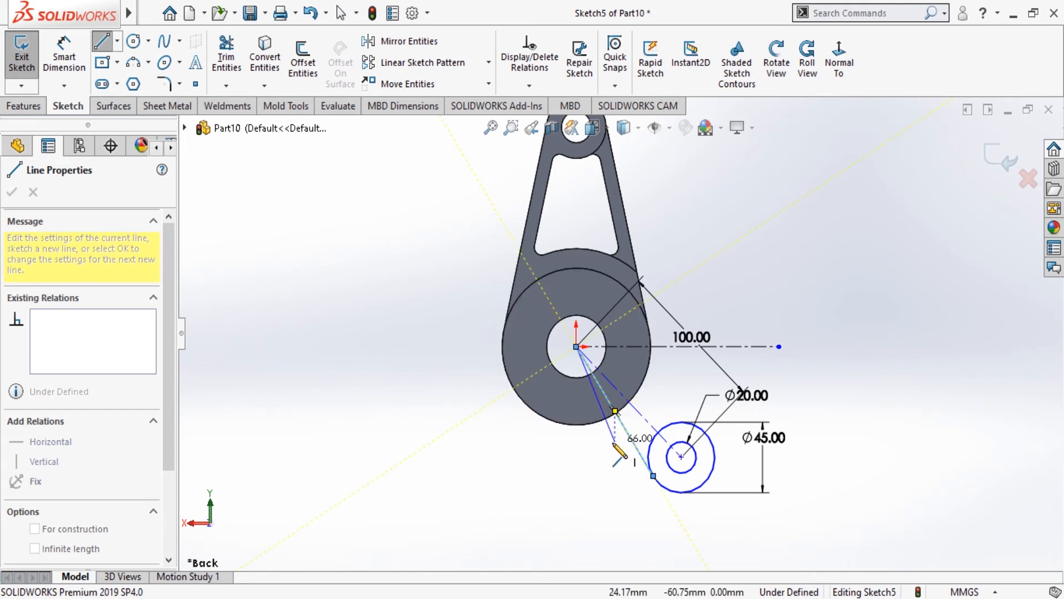
{"action": "key", "text": "Escape"}
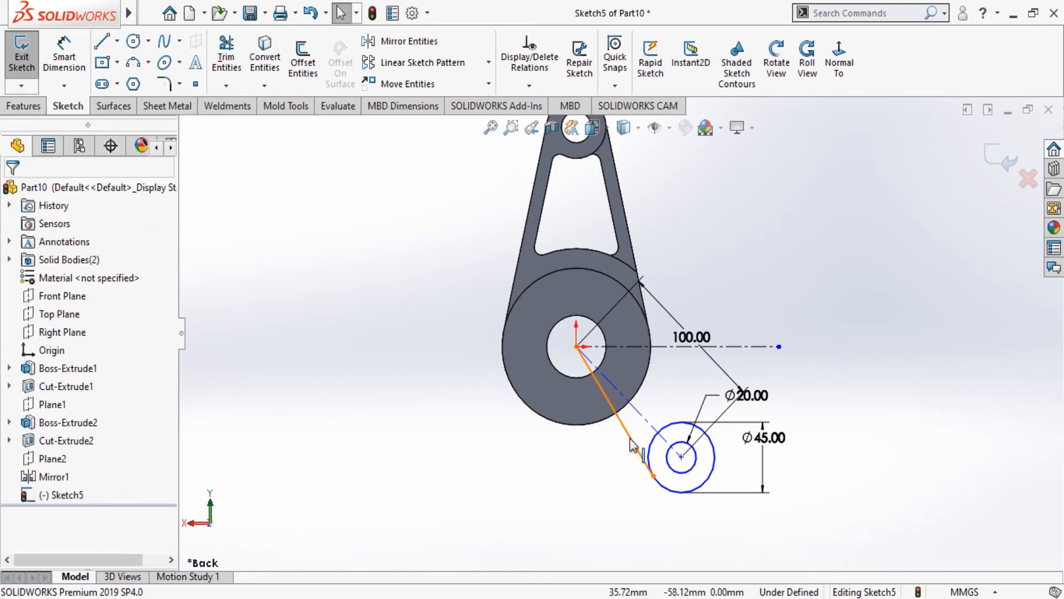
{"action": "left_click", "coordinate": [632, 443]}
{"action": "key", "text": "Delete"}
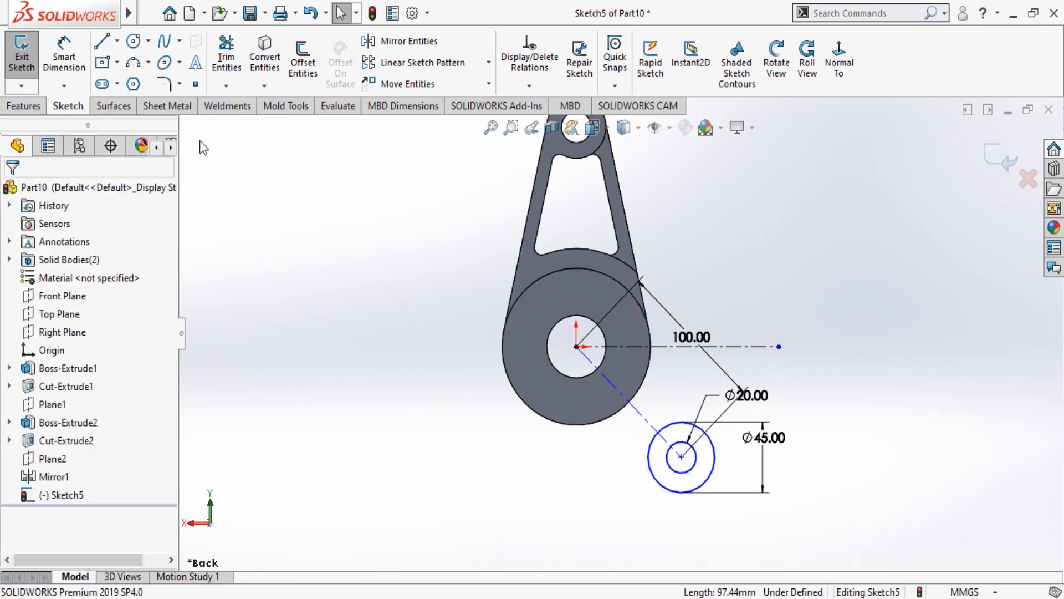
Sketch a line about 96 mm long from the cylinder's lower edge, ending tangent to the underside of the 45 mm circle.
{"action": "left_click", "coordinate": [109, 42]}
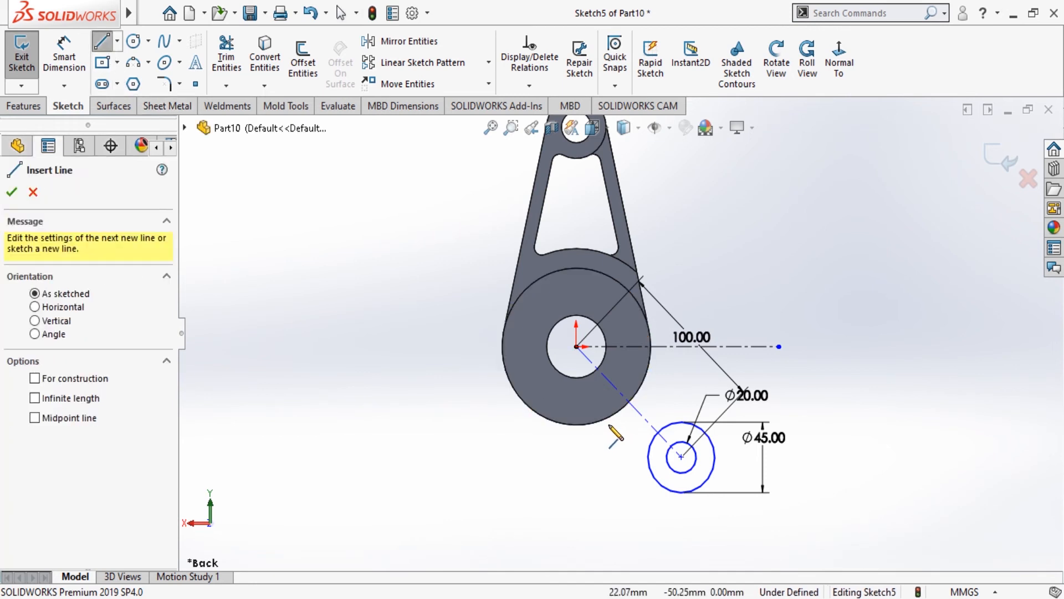
{"action": "left_click", "coordinate": [610, 426]}
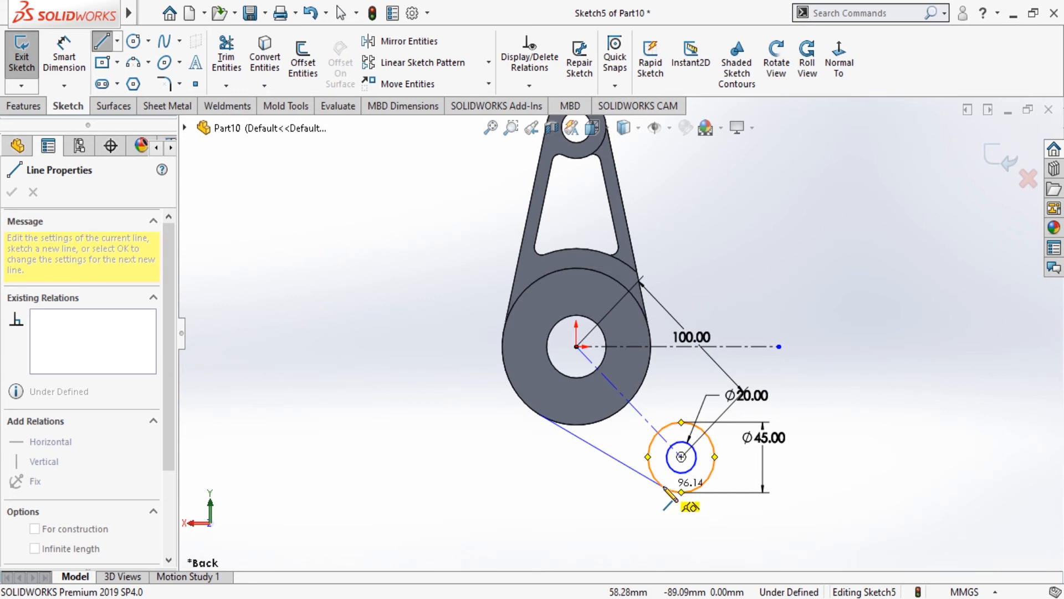
{"action": "left_click", "coordinate": [665, 488]}
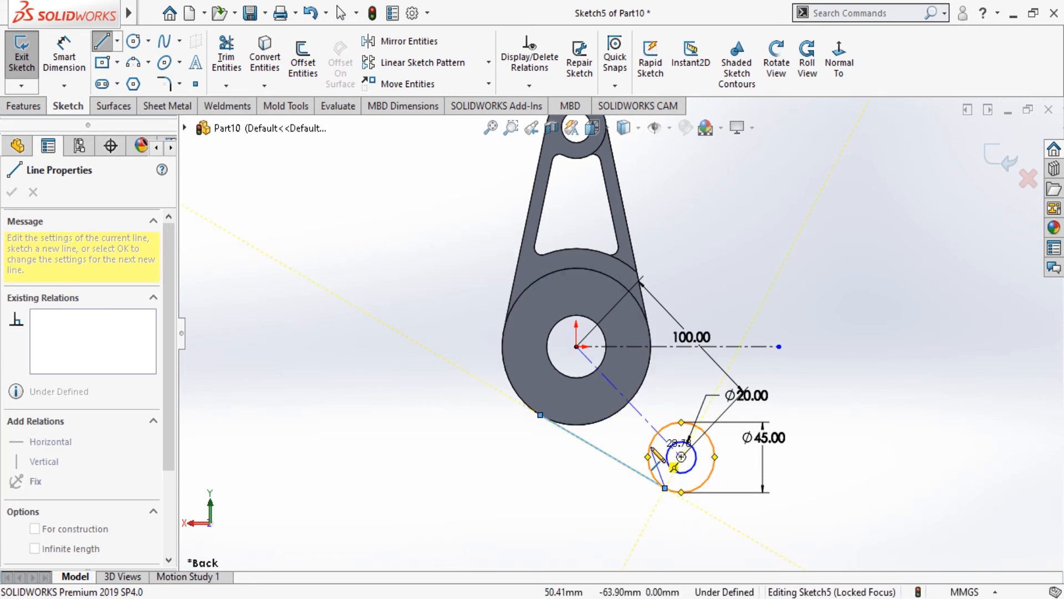
{"action": "key", "text": "Escape"}
Make the tangent line parallel to the slanted centerline.
{"action": "left_click", "coordinate": [645, 423]}
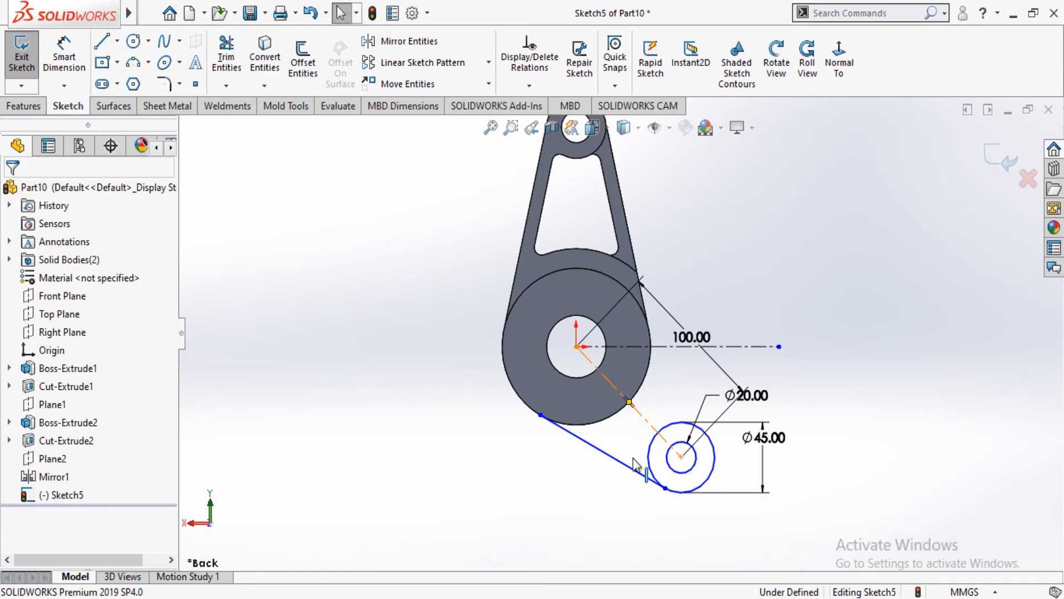
{"action": "left_click", "coordinate": [626, 466], "text": "ctrl"}
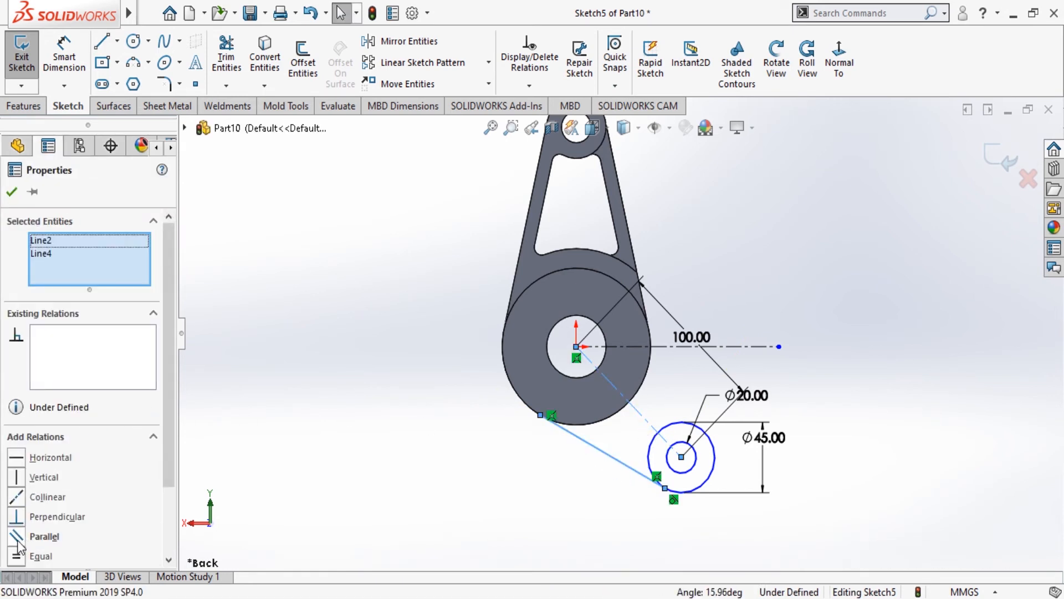
{"action": "left_click", "coordinate": [18, 542]}
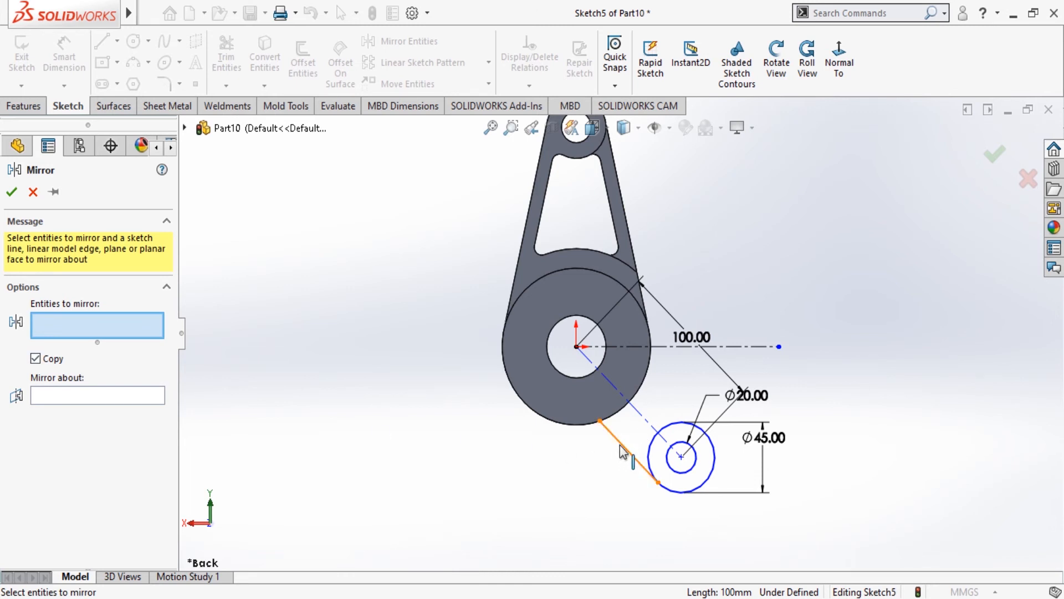
Mirror the tangent line about the slanted centerline, keeping the original.
{"action": "left_click", "coordinate": [622, 452]}
{"action": "left_click", "coordinate": [136, 397]}
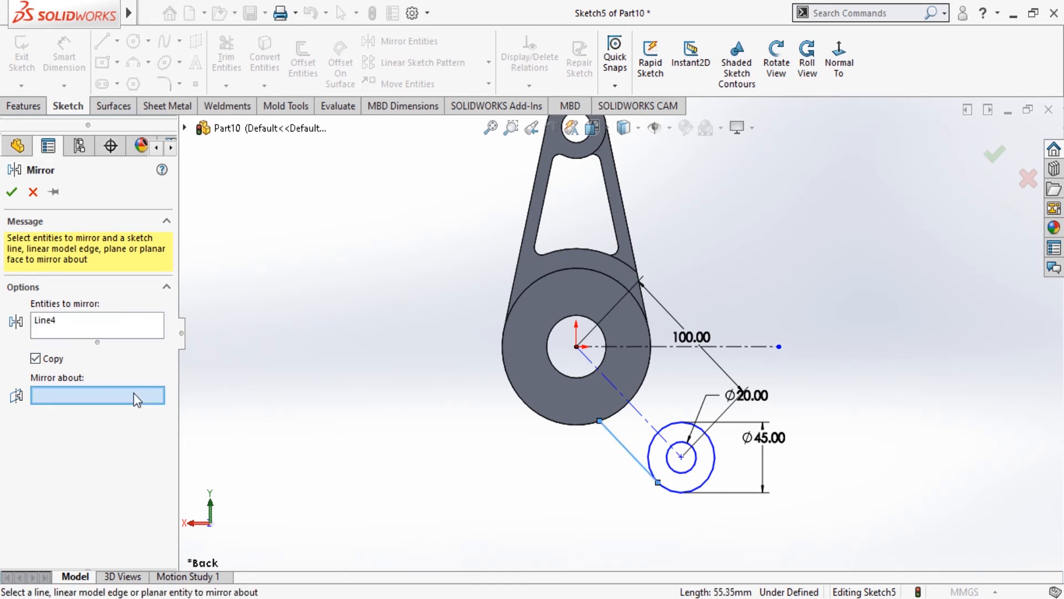
{"action": "left_click", "coordinate": [647, 425]}
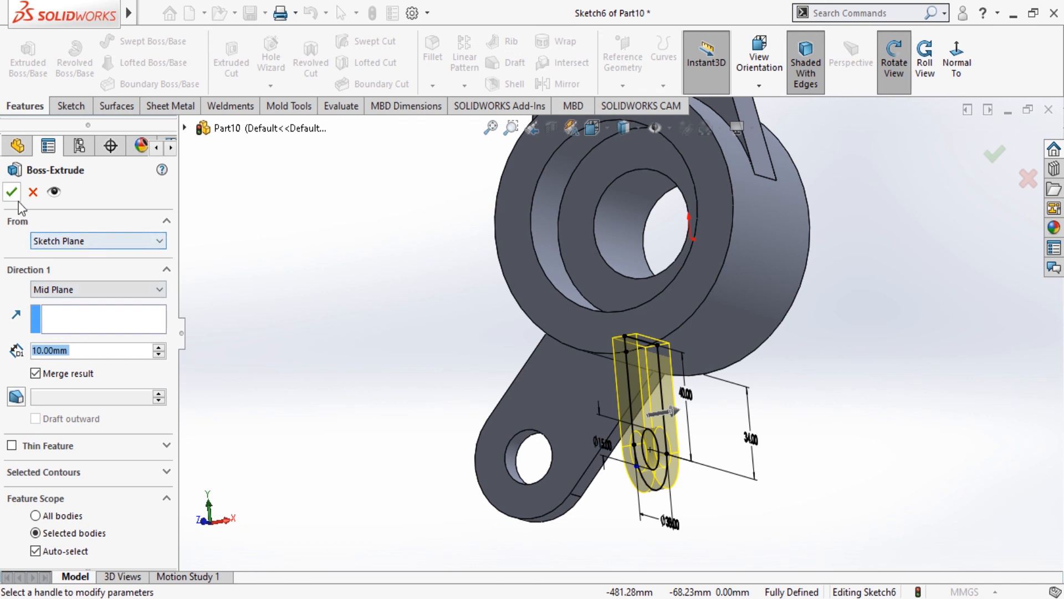
Extrude the small holed lug profile under the cylinder 10 mm with Mid Plane, merging the result.
{"action": "left_click", "coordinate": [12, 194]}
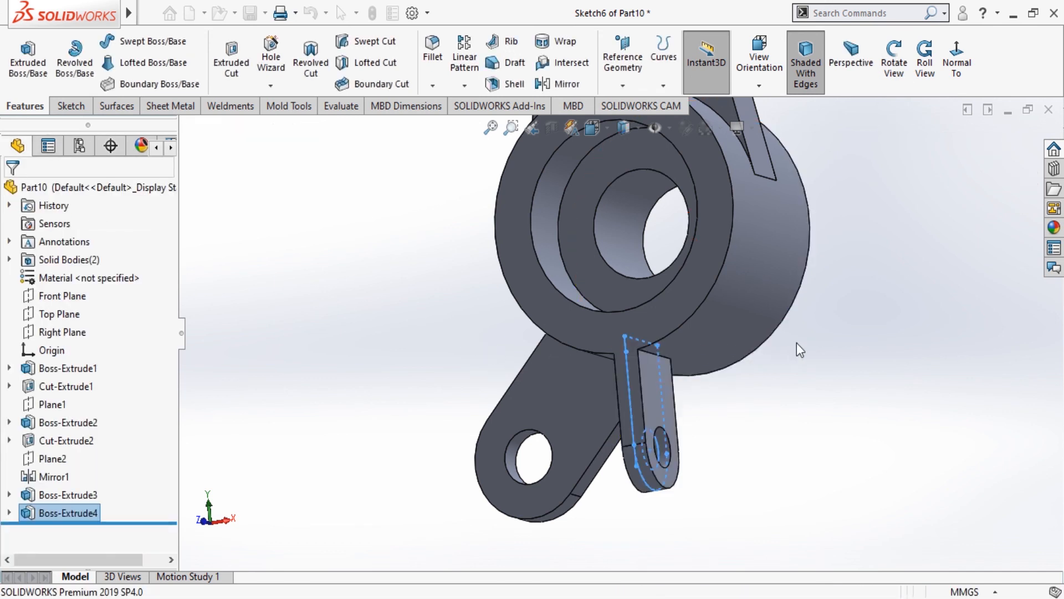
{"action": "left_click", "coordinate": [893, 65]}
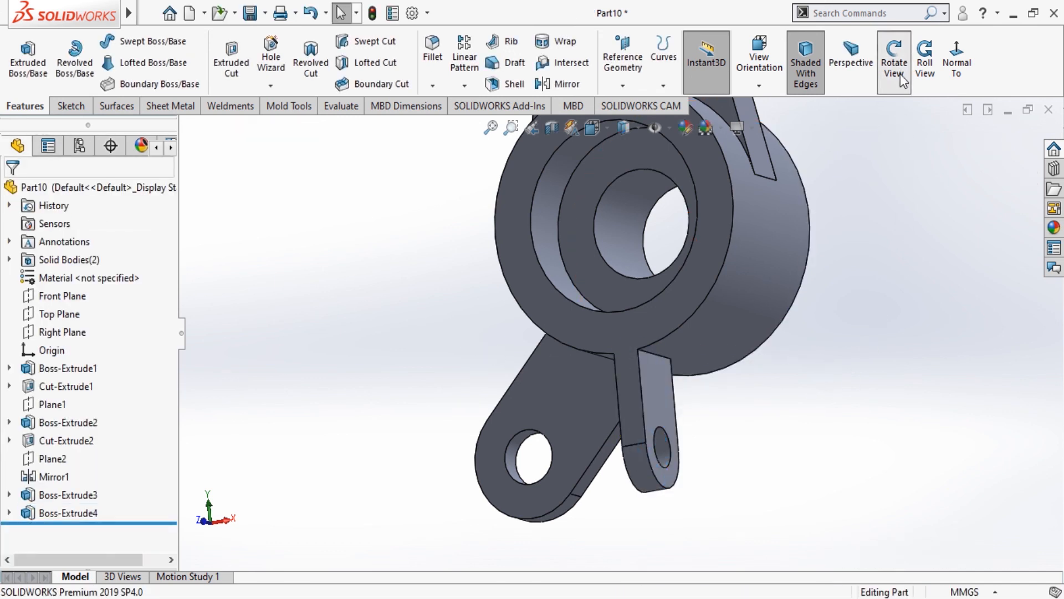